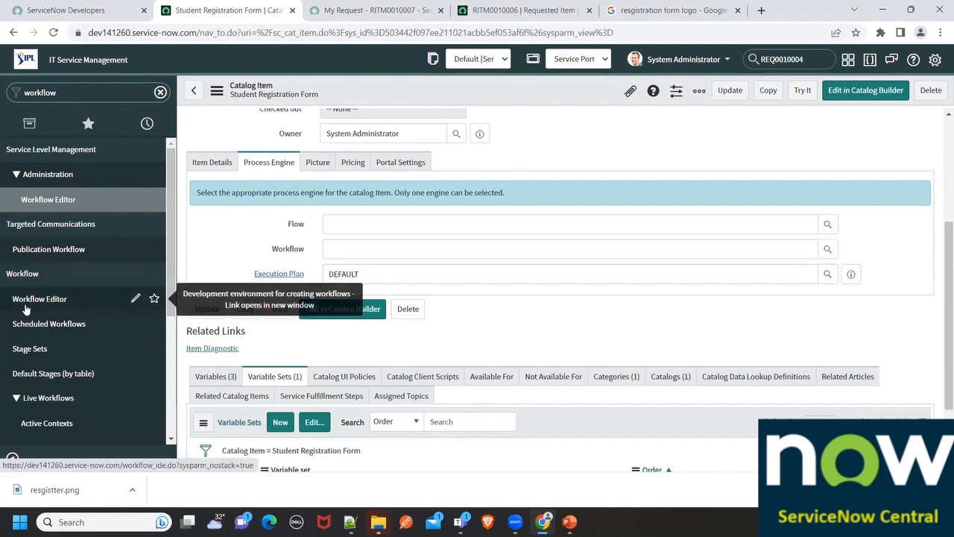
Open the Workflow Editor in its own browser tab and return to the Student Registration Form catalog item.
left_click(24, 304)
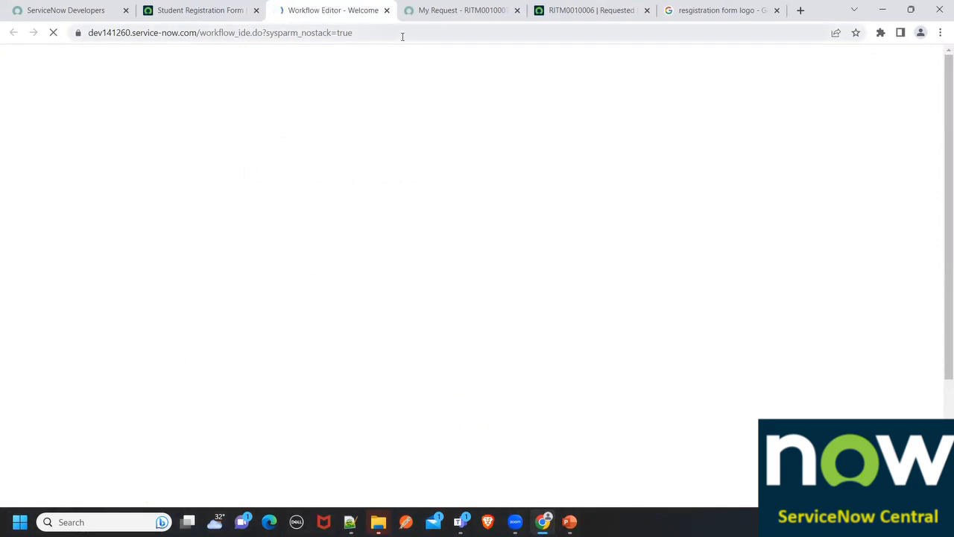
left_click(456, 9)
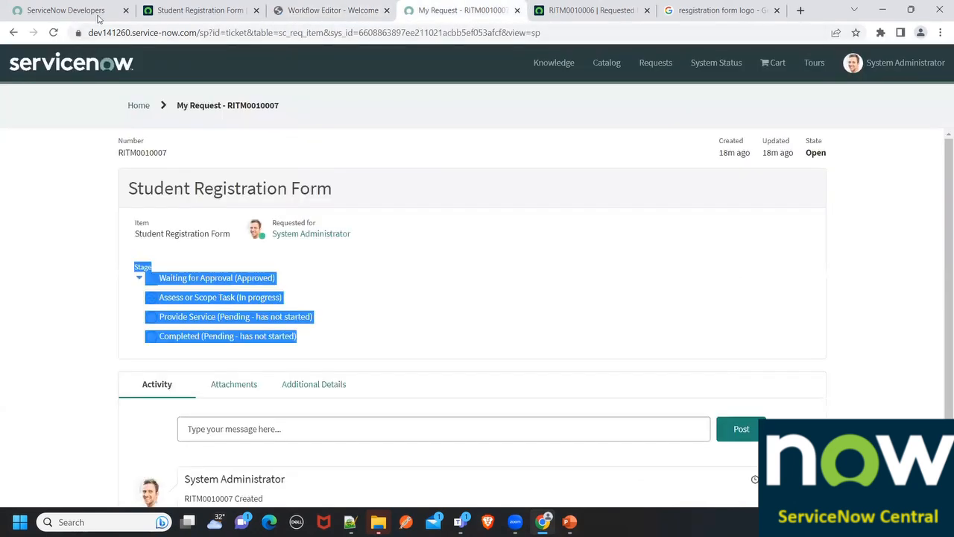
left_click(196, 9)
Filter the navigator for "maintain i" and open the Maintain Items list under Catalog Definitions.
left_click(106, 90)
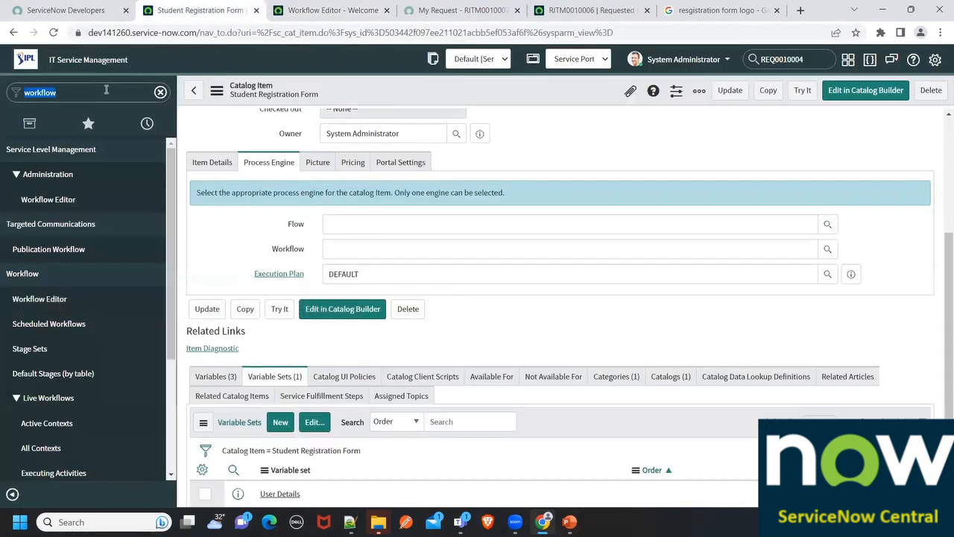
type("main")
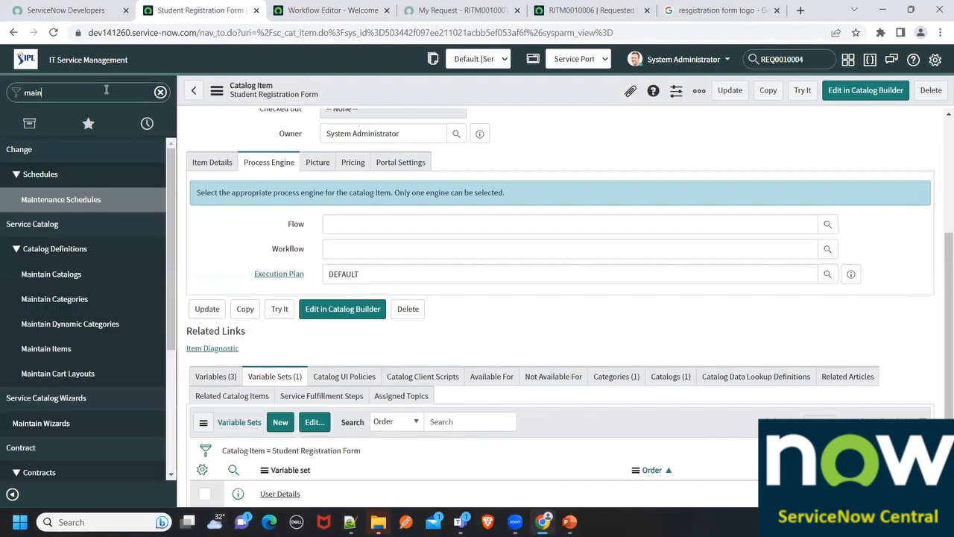
type("tain i")
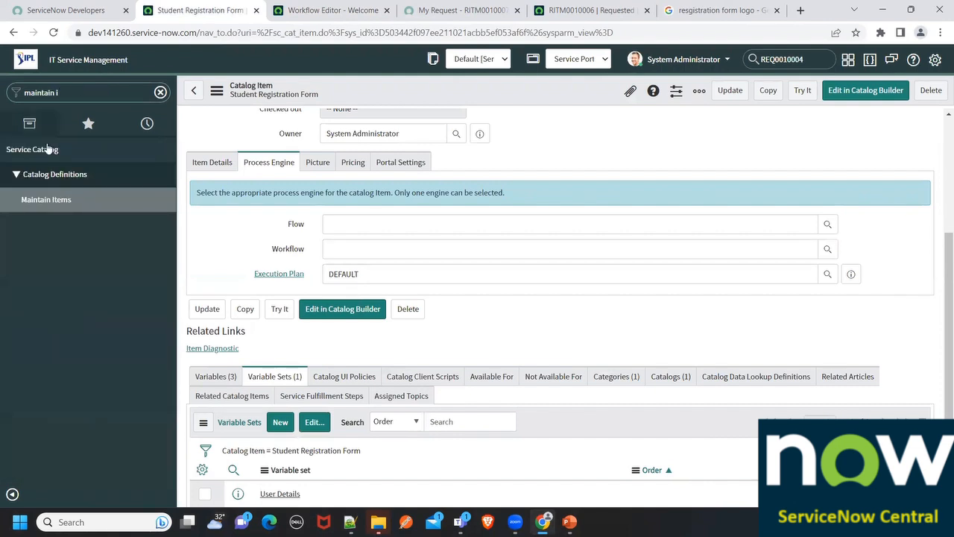
left_click(55, 196)
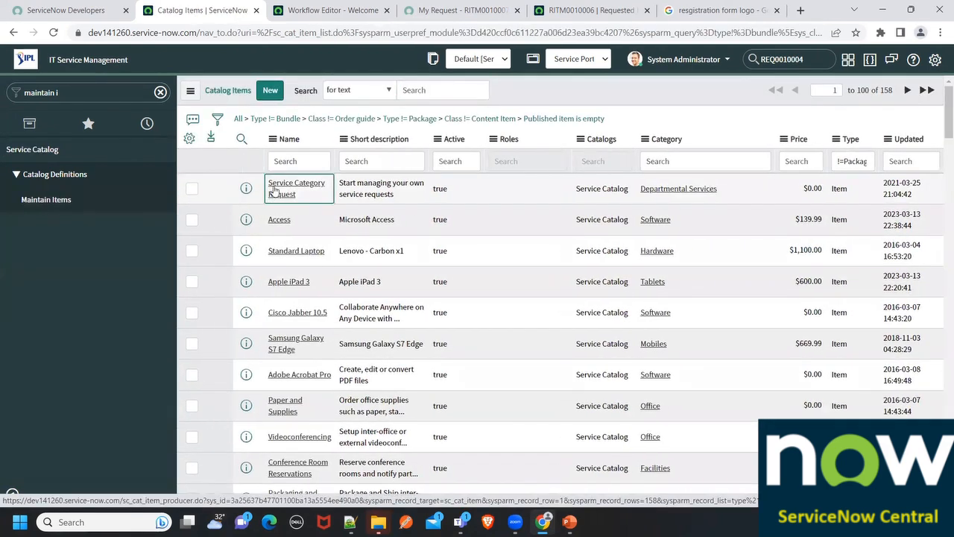
Sort the catalog items by Updated with the newest first and open the Student Registration Form record.
right_click(912, 141)
left_click(888, 164)
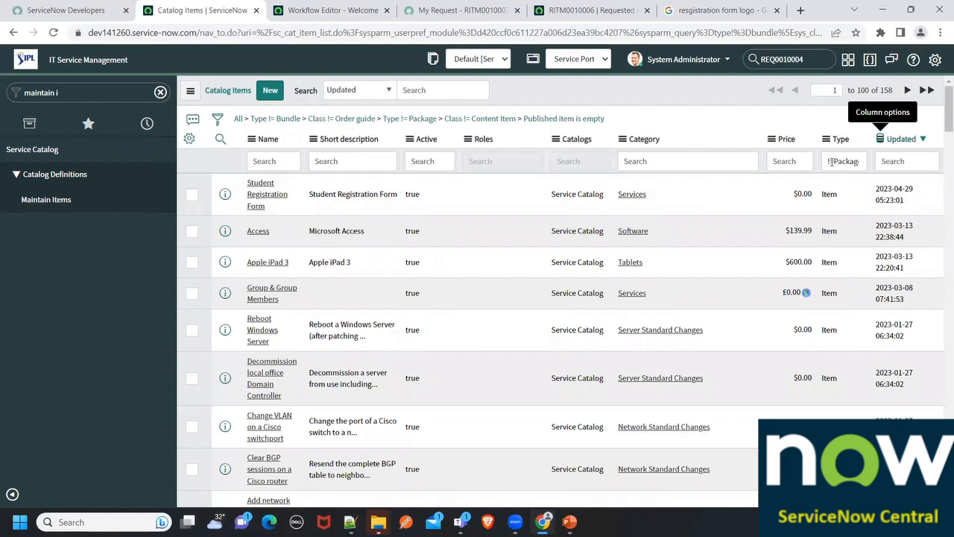
left_click(270, 199)
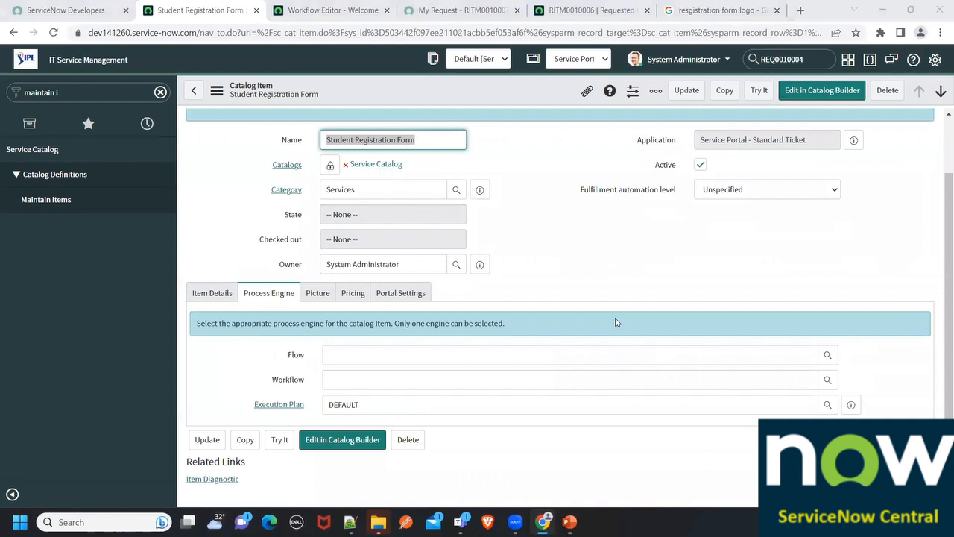
Review the catalog item's Variables, Variable Sets, Catalog UI Policies and Catalog Client Scripts related lists.
scroll(616, 322, "down", 2)
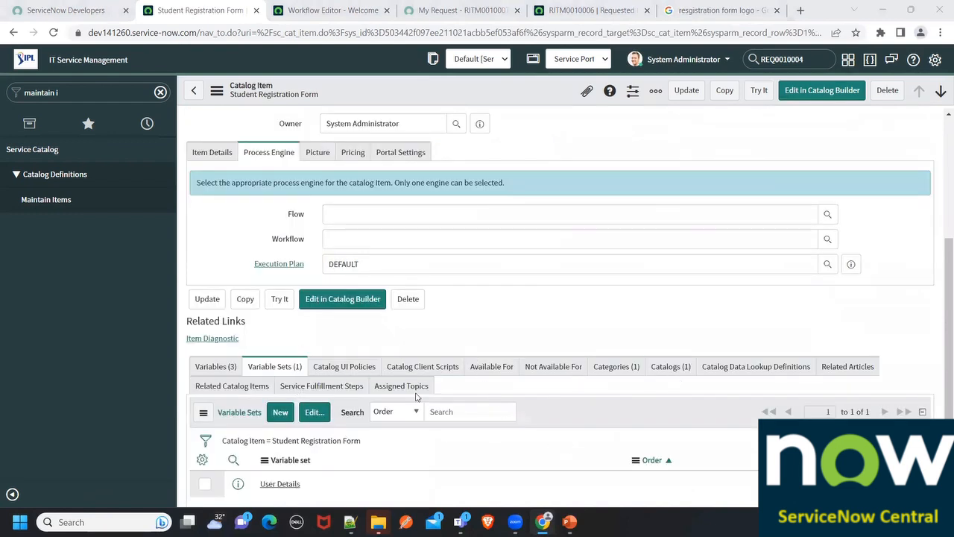
scroll(681, 409, "down", 1)
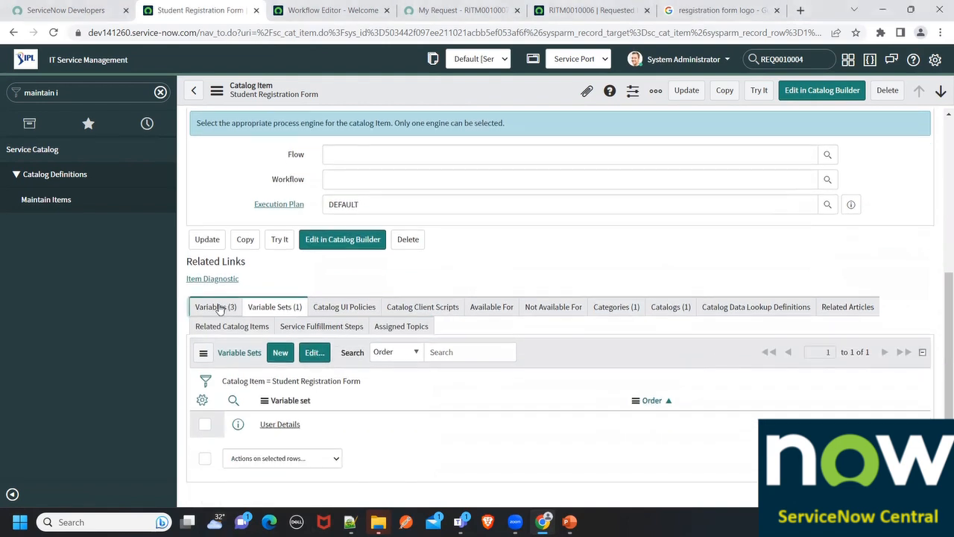
left_click(215, 306)
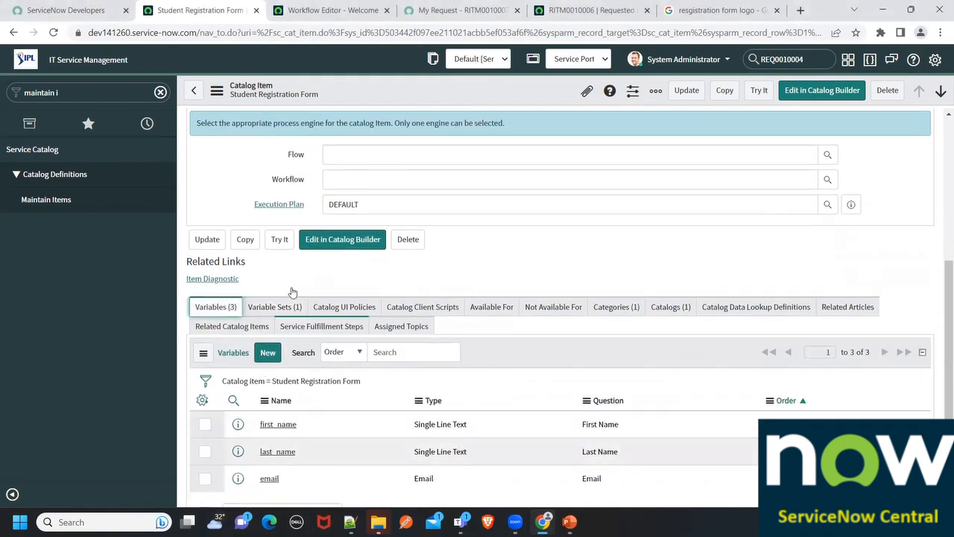
left_click(265, 312)
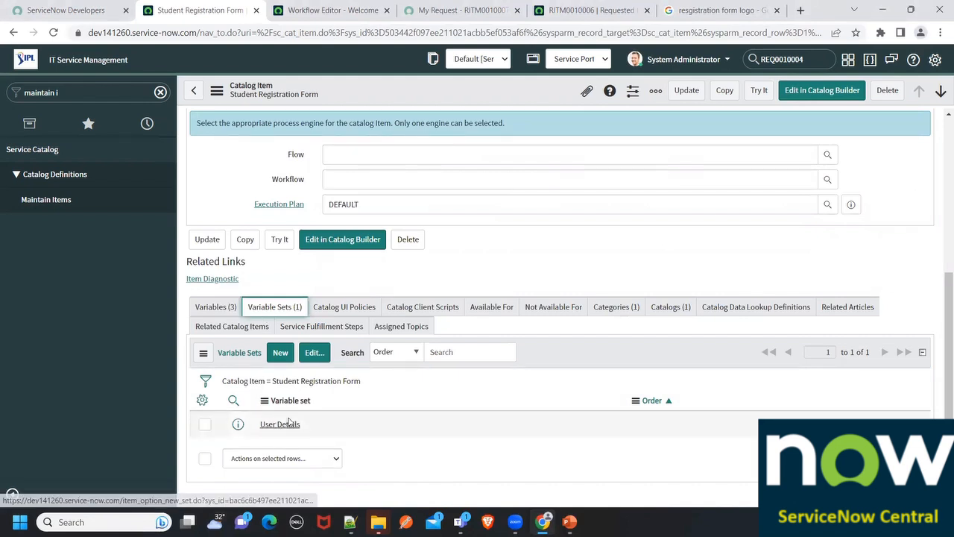
left_click(344, 310)
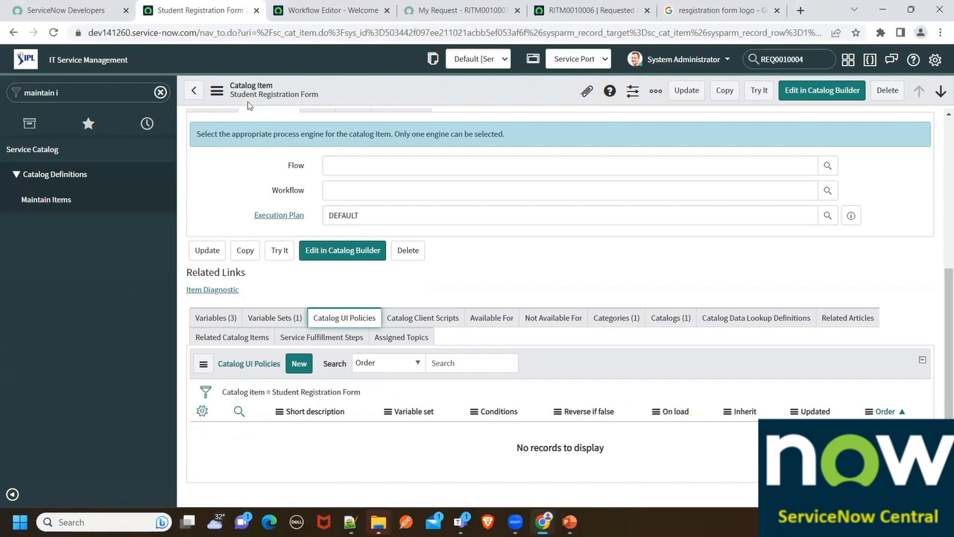
left_click(446, 317)
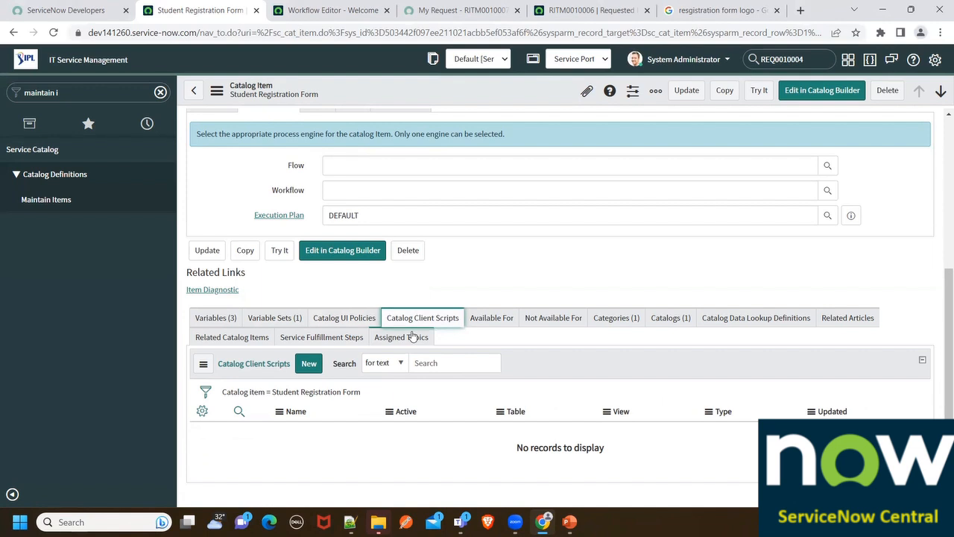
Compare the catalog item's Available For and Not Available For related lists.
left_click(473, 321)
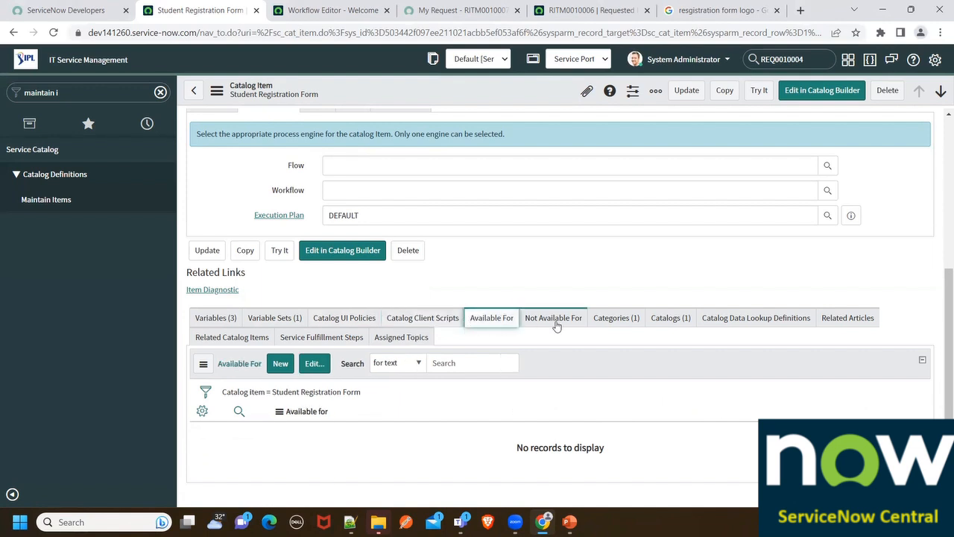
left_click(556, 322)
left_click(491, 319)
left_click(553, 319)
left_click(489, 320)
left_click(551, 321)
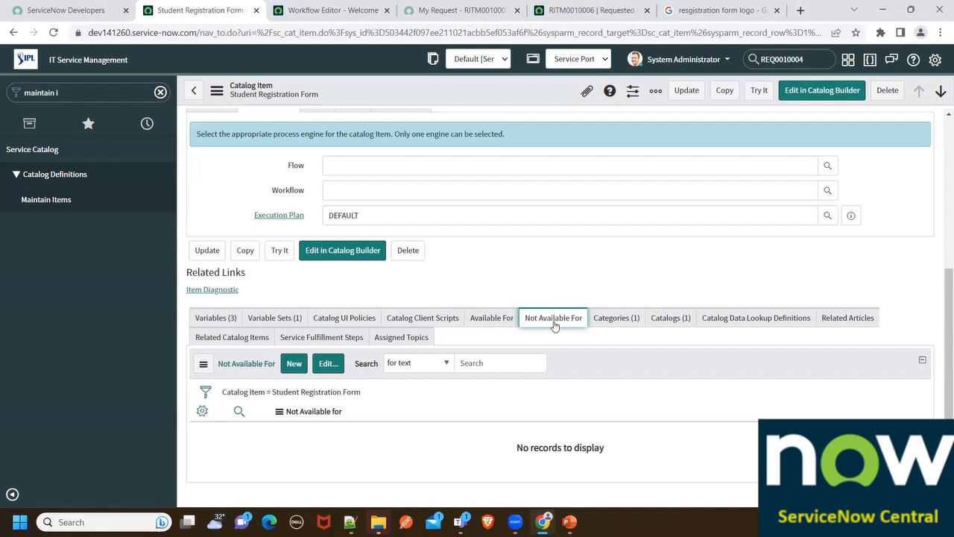
Examine a new user criteria record for Not Available For, including its Locations field, and return to the catalog item without submitting.
left_click(301, 369)
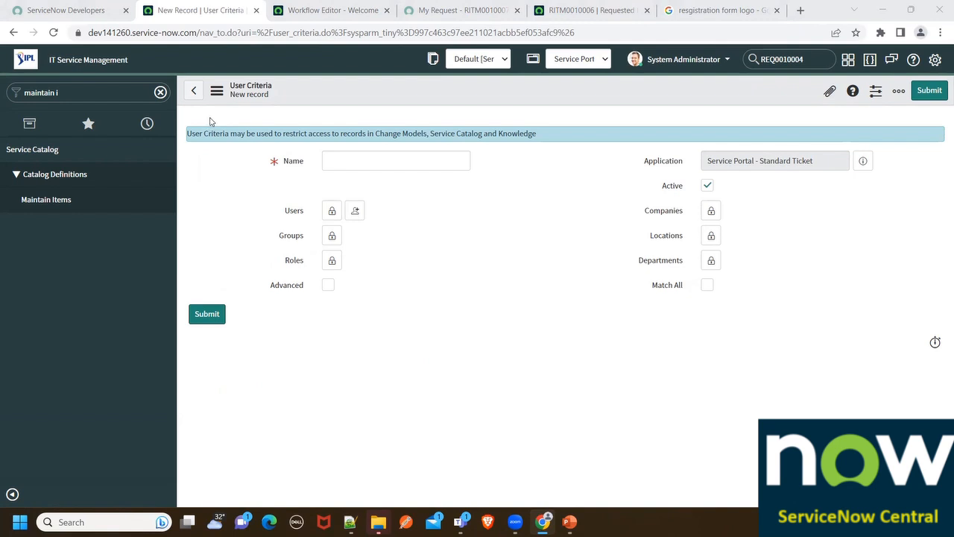
left_click(193, 90)
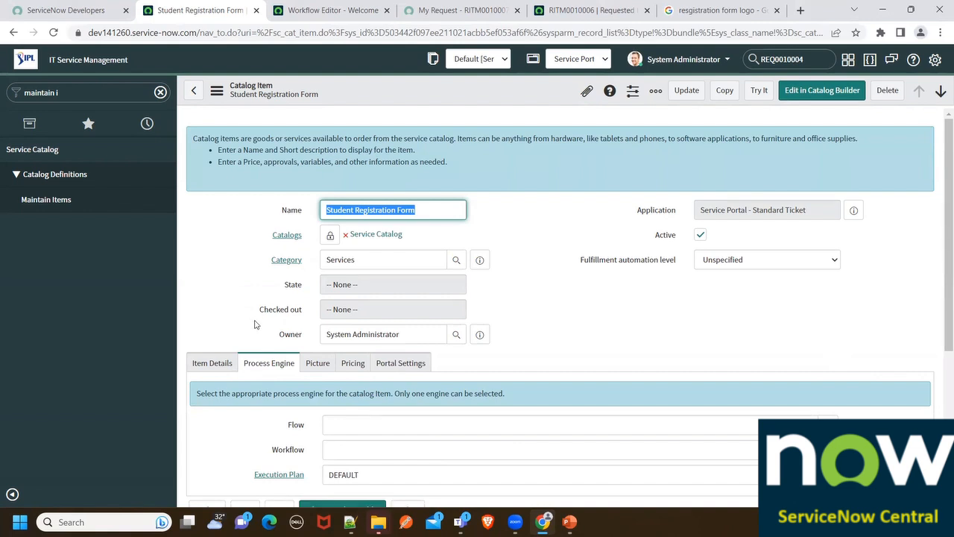
scroll(253, 324, "down", 3)
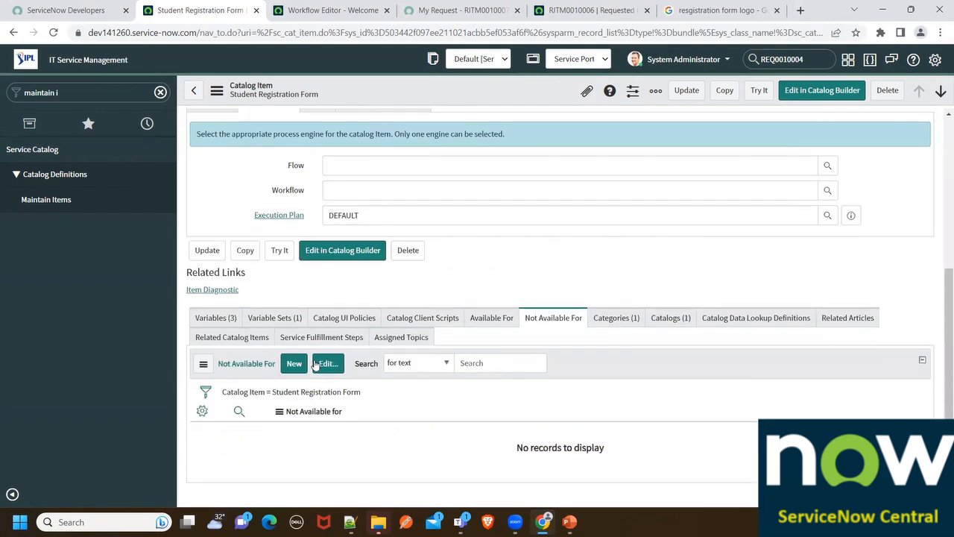
left_click(294, 365)
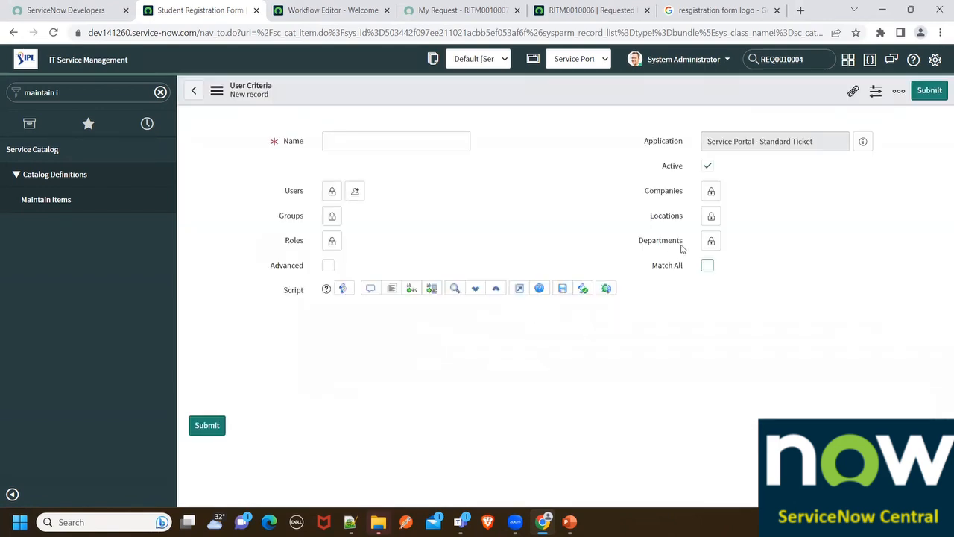
left_click(707, 234)
left_click(823, 343)
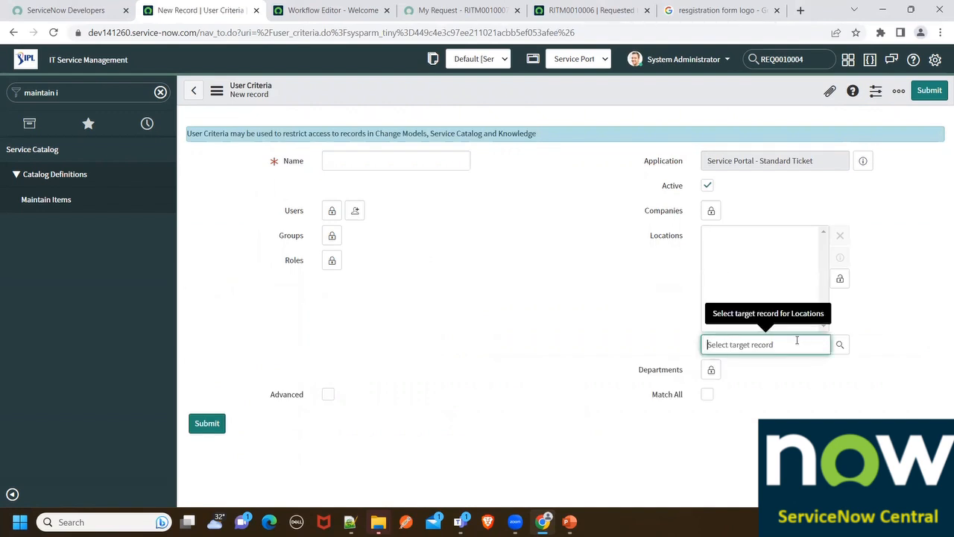
left_click(203, 89)
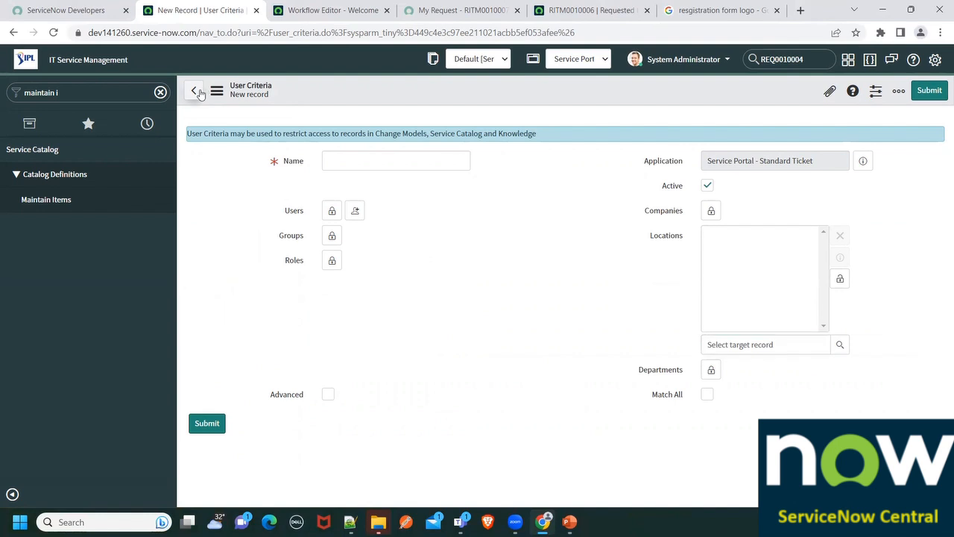
left_click(195, 90)
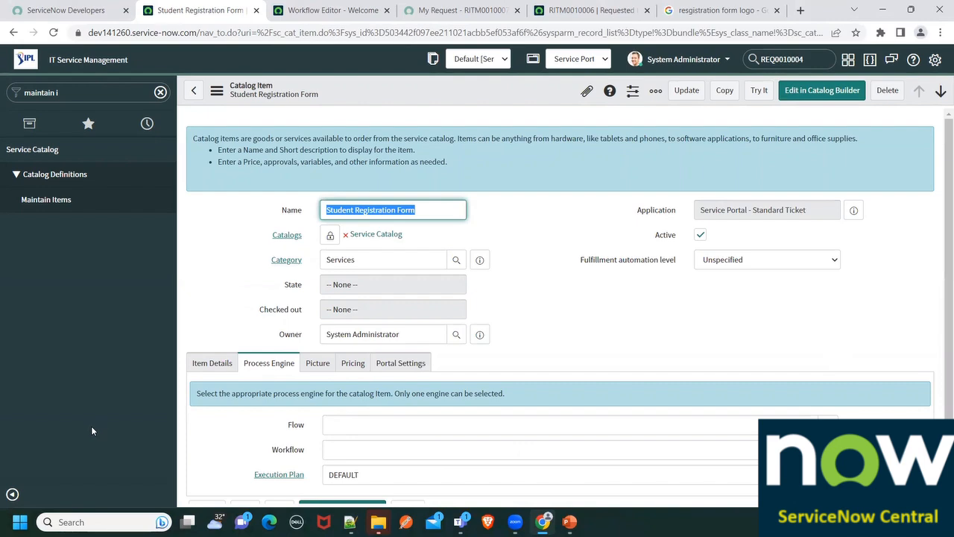
Check the catalog item's Categories related list against the Category field of the form.
scroll(458, 344, "down", 1)
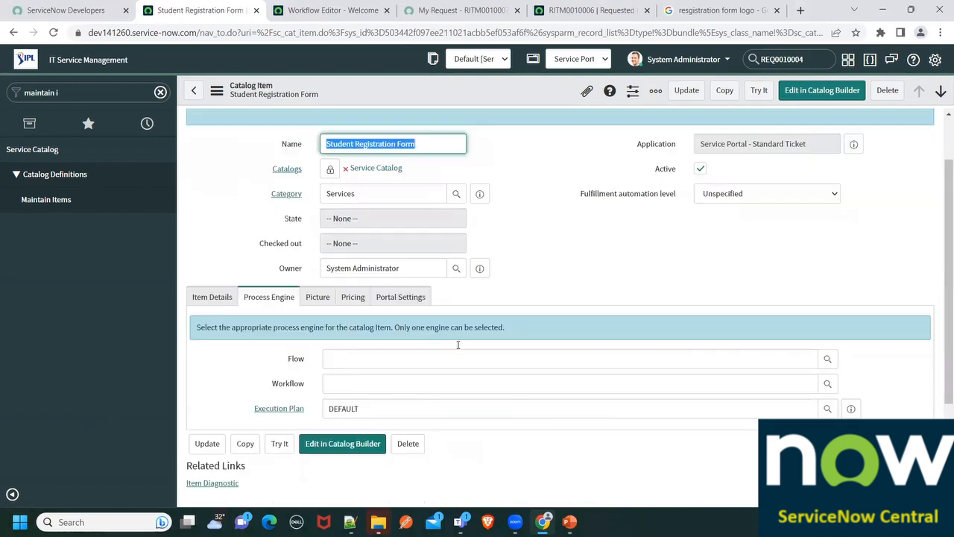
scroll(457, 345, "down", 3)
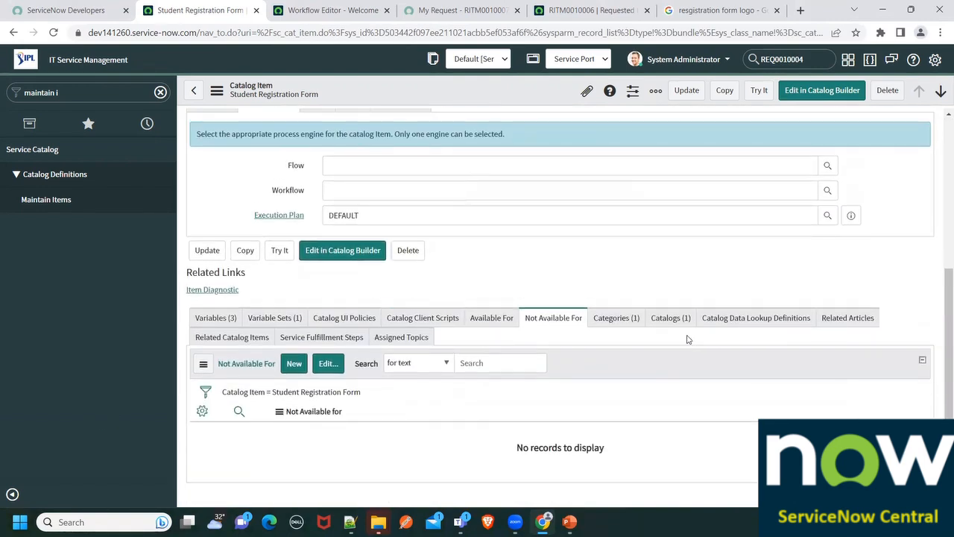
left_click(616, 319)
scroll(296, 228, "up", 3)
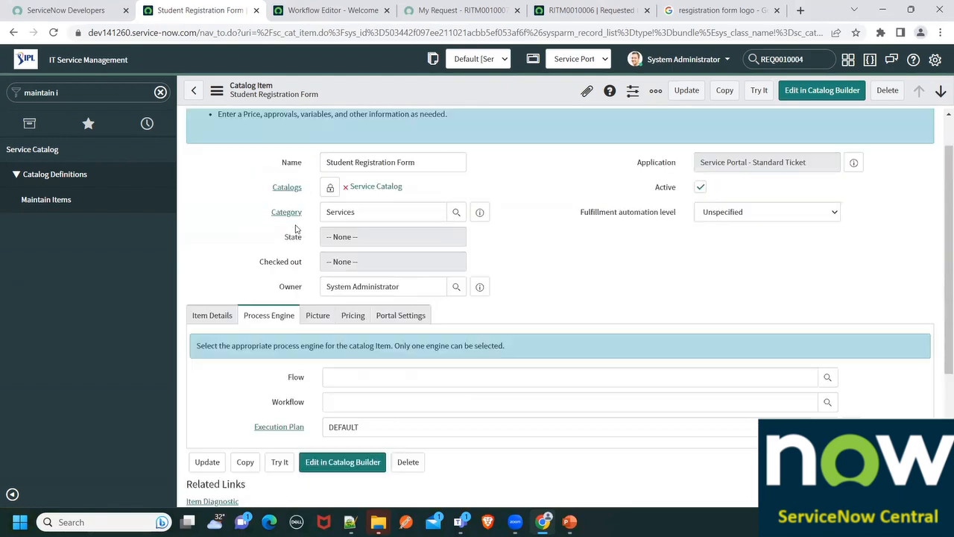
scroll(295, 229, "up", 1)
left_click_drag(367, 258, 283, 261)
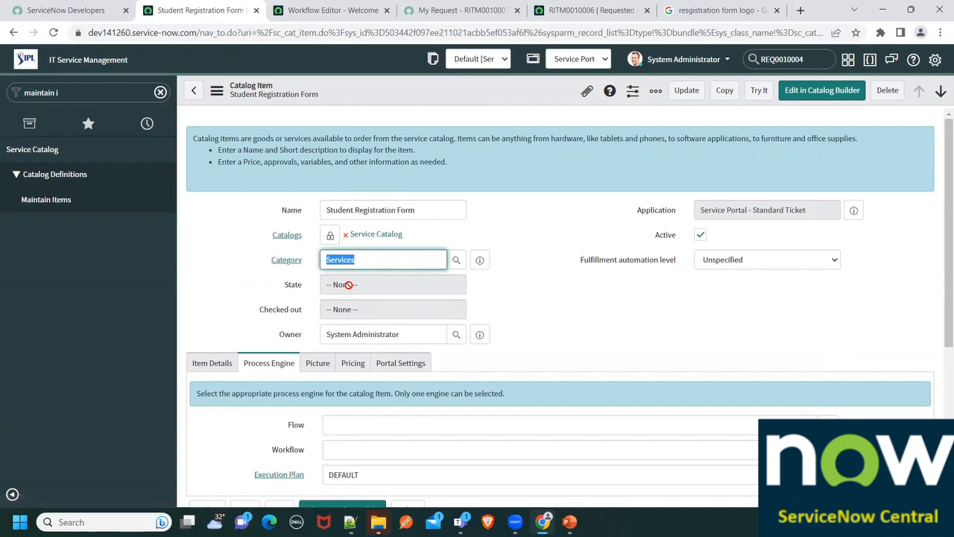
scroll(347, 283, "down", 4)
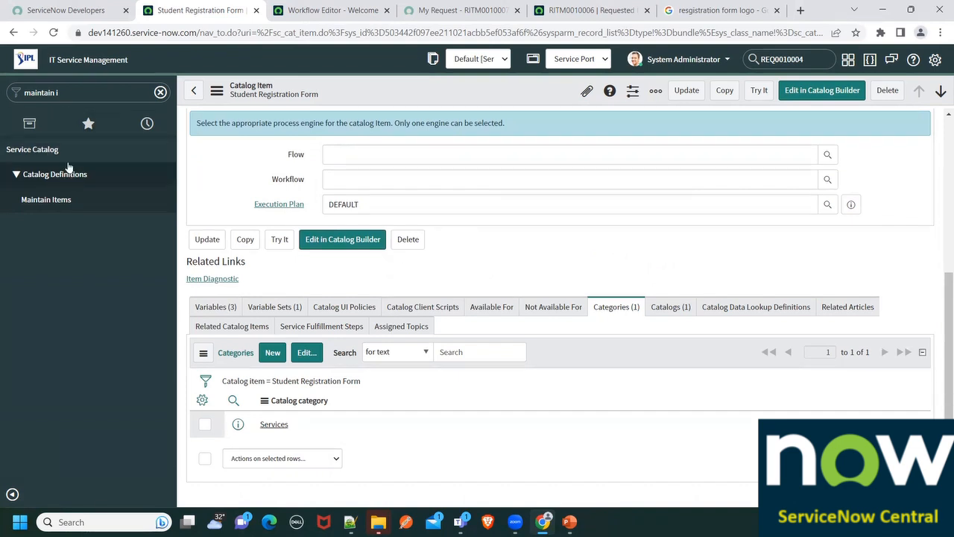
Filter the navigator for "Service Catalo" and look through the Service Catalog modules under Catalog Definitions.
left_click(71, 94)
type("cata")
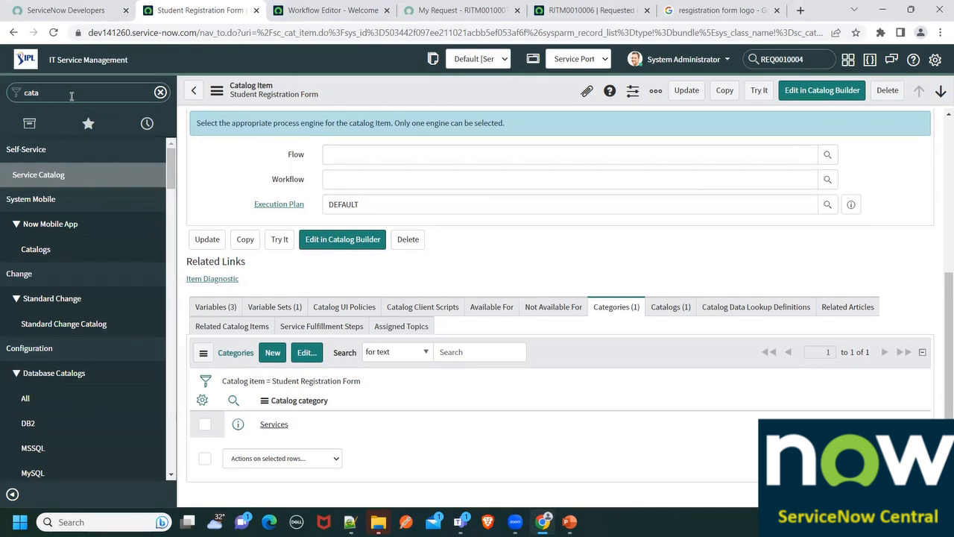
key("BackSpace")
key("BackSpace")
key("BackSpace")
key("BackSpace")
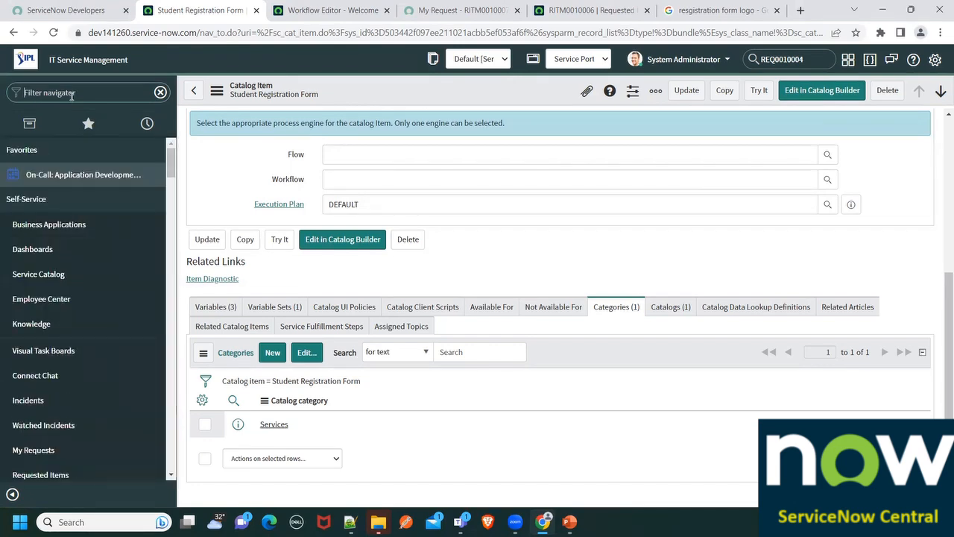
type("Service Cs")
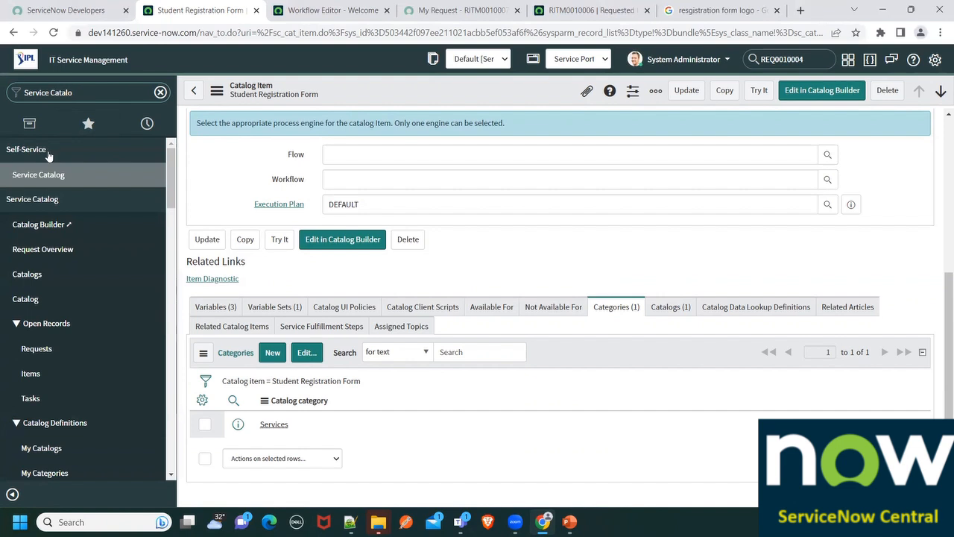
scroll(45, 283, "down", 2)
scroll(44, 289, "down", 1)
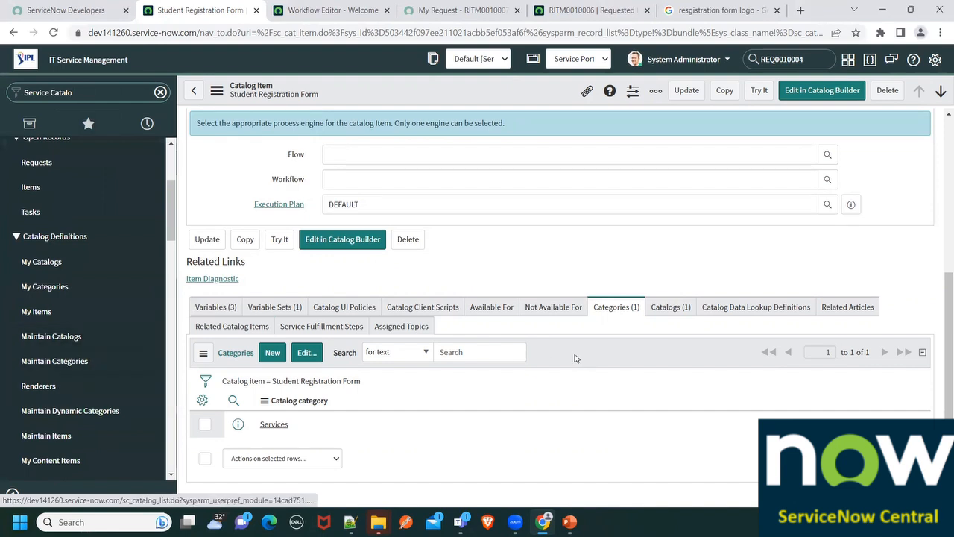
Review the Catalog Data Lookup Definitions, Related Catalog Items and Related Articles lists of the catalog item.
left_click(809, 314)
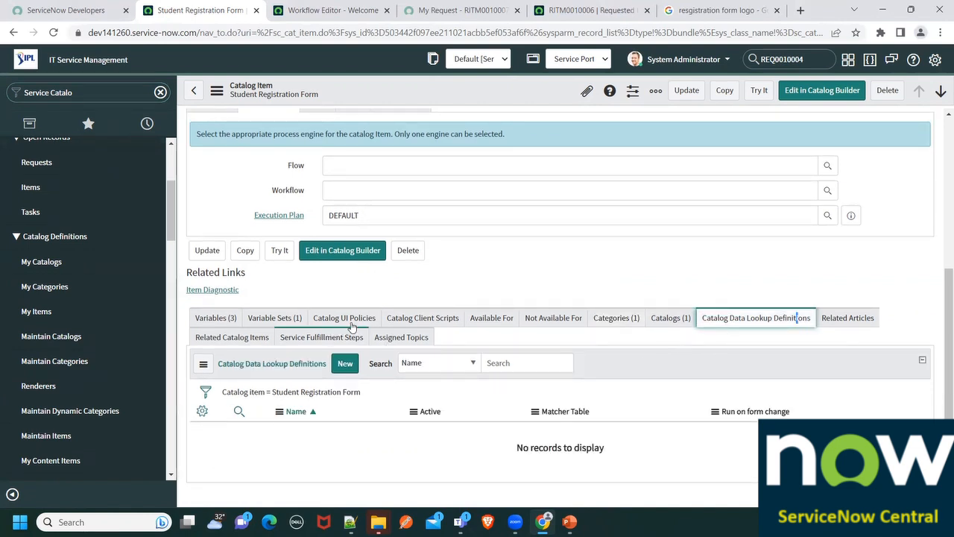
left_click(247, 339)
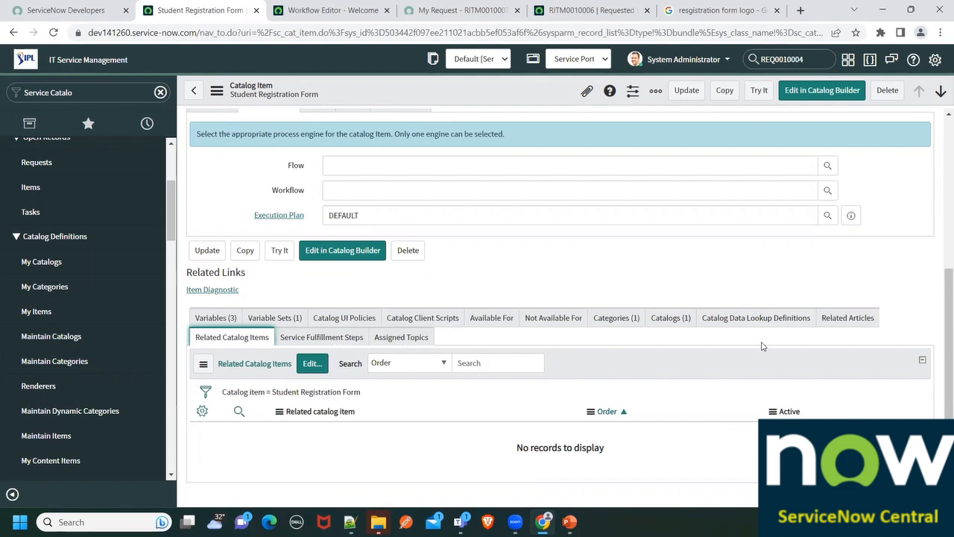
left_click(864, 322)
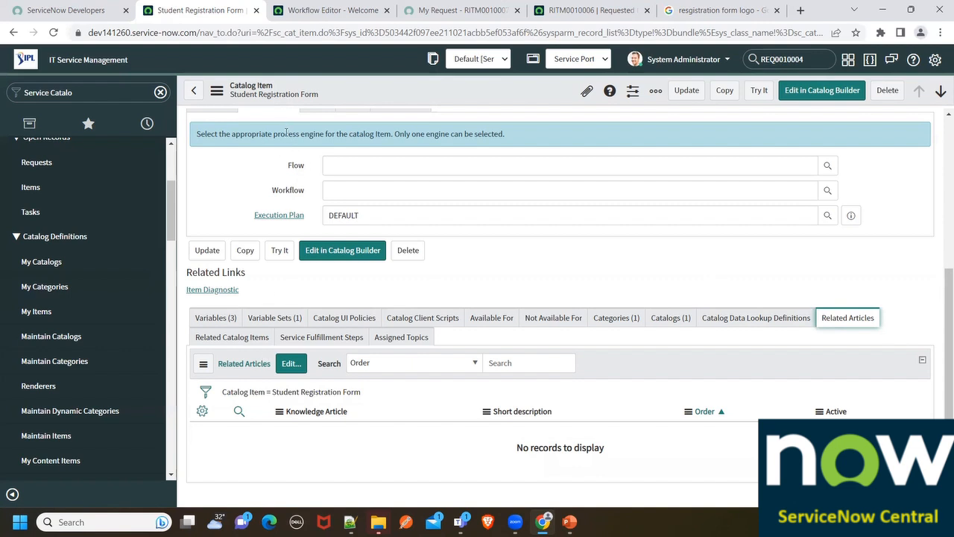
Add knowledge article KB0000002 to the catalog item's related articles and save the list.
left_click(289, 364)
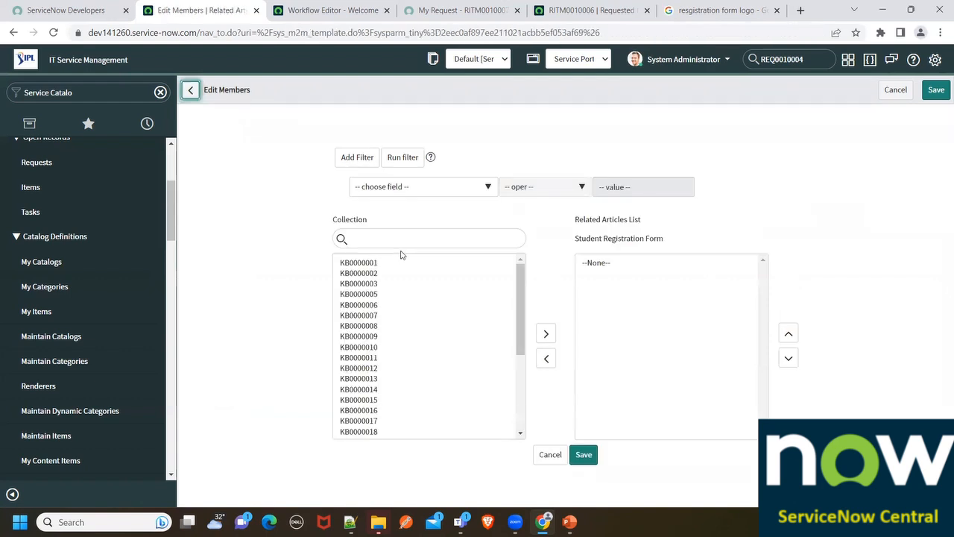
scroll(454, 281, "down", 3)
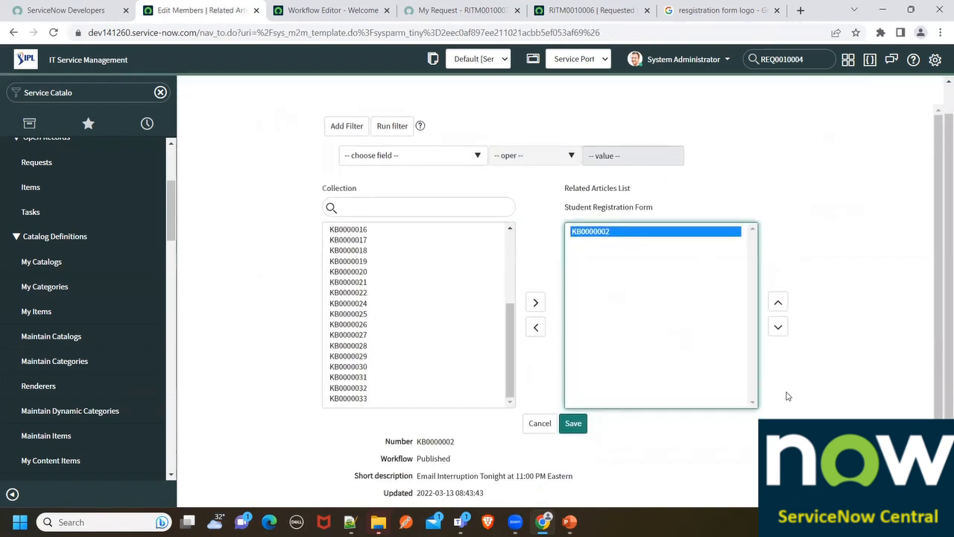
left_click(573, 428)
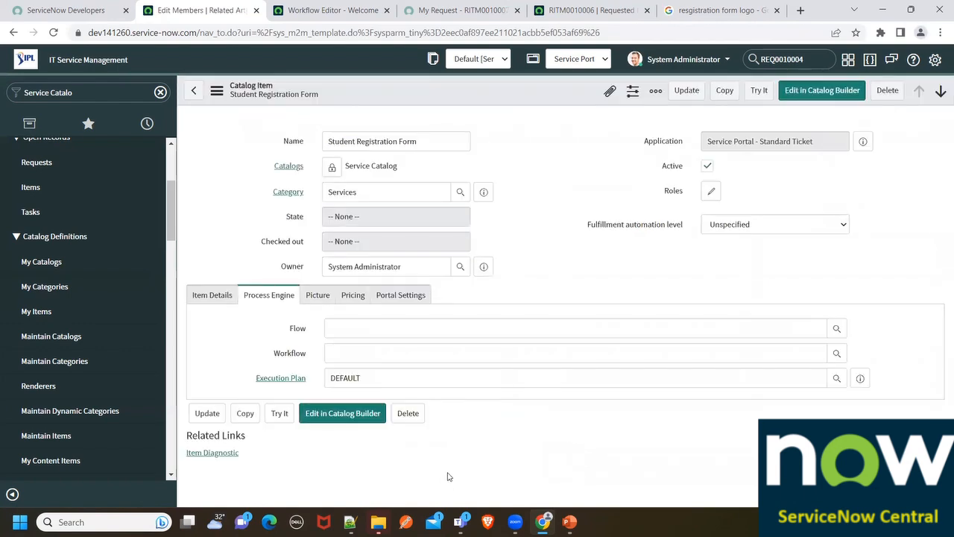
Go to the Service Portal home page and search it for "register".
left_click(301, 6)
left_click(455, 9)
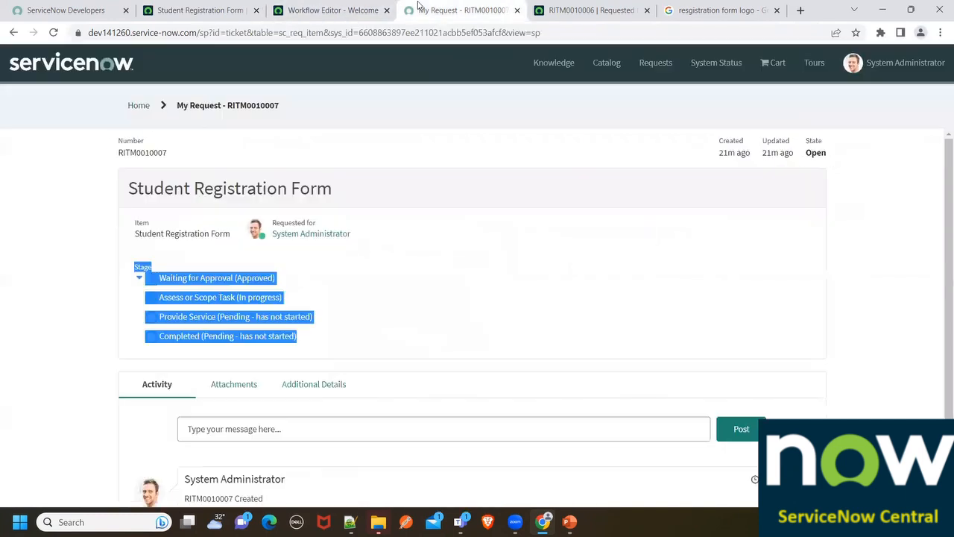
left_click(140, 109)
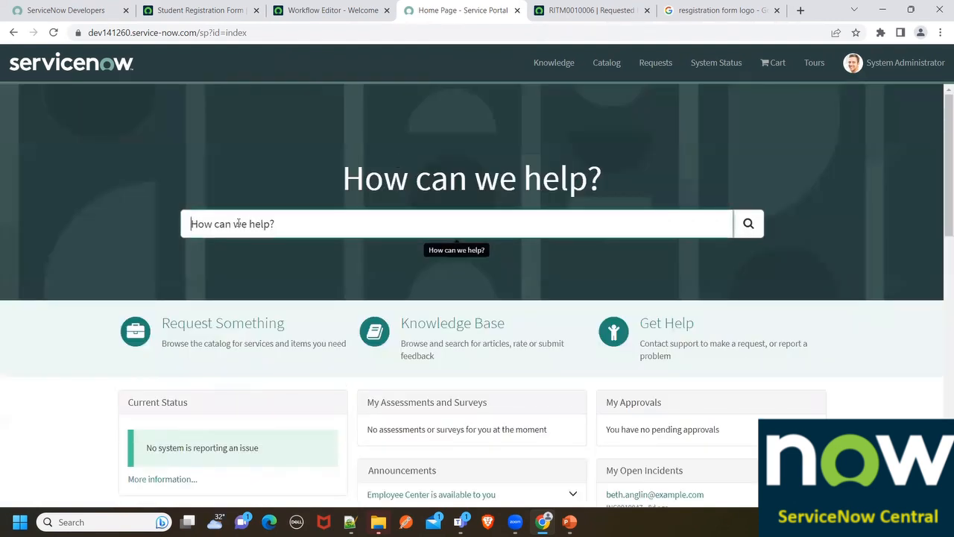
type("er")
key("BackSpace")
key("BackSpace")
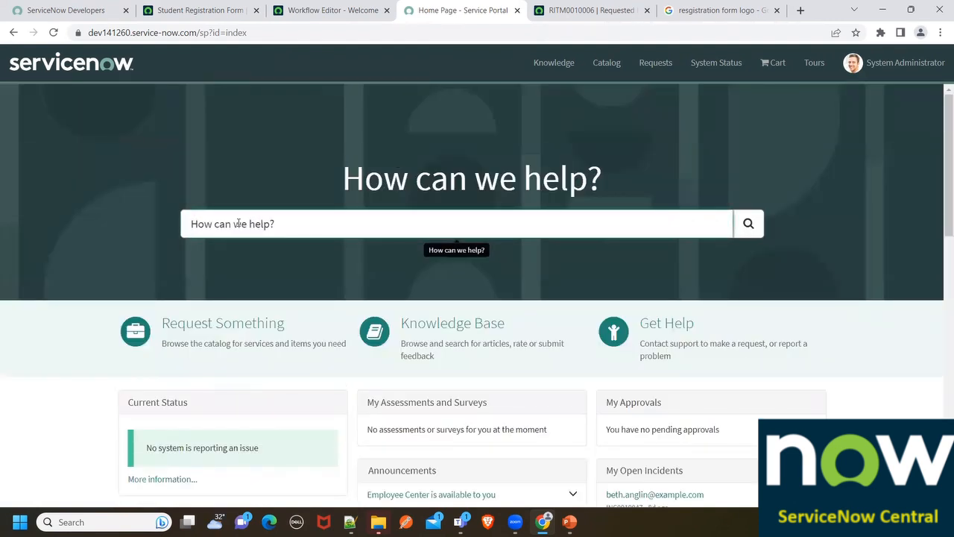
type("register")
key("Return")
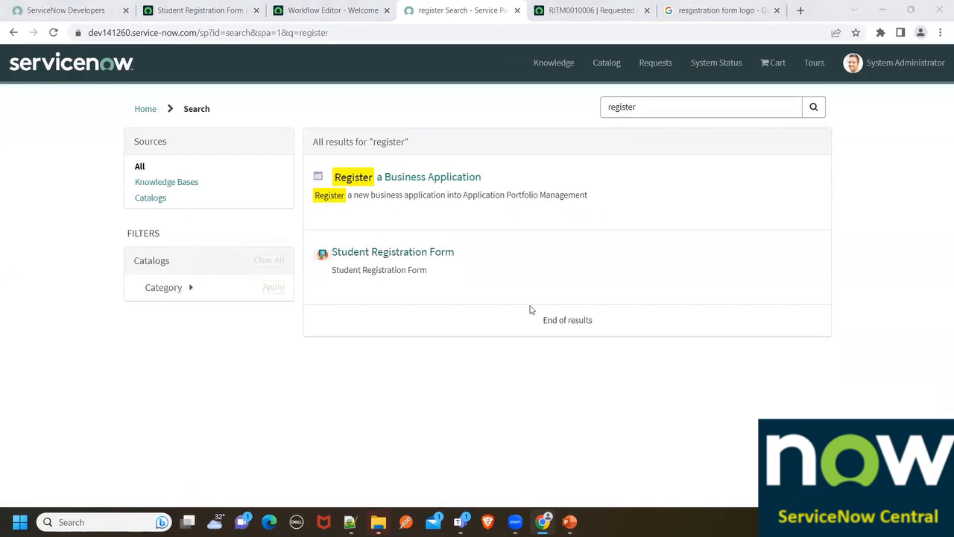
Open the Student Registration Form in the portal and view its related article "Email Interruption Tonight at 11:00 PM Eastern".
left_click(328, 269)
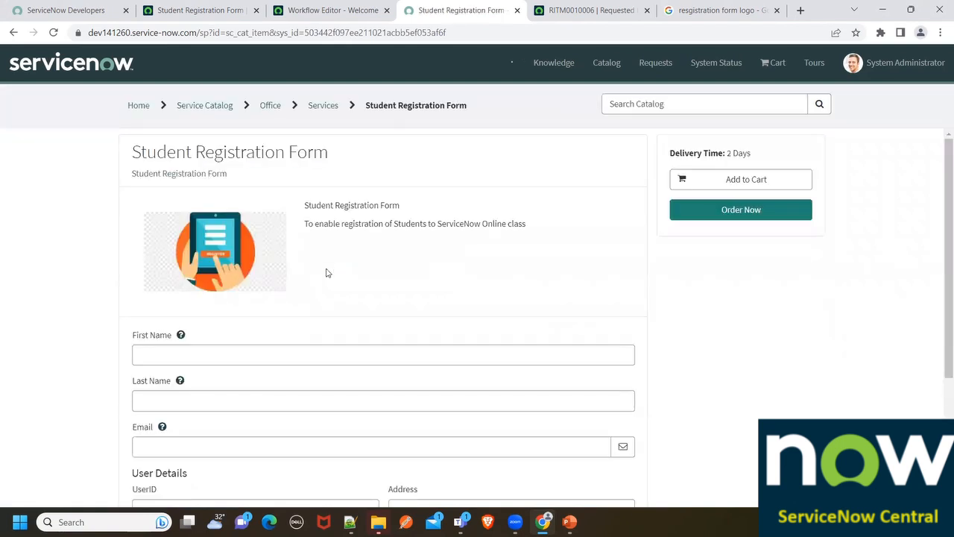
scroll(325, 273, "down", 3)
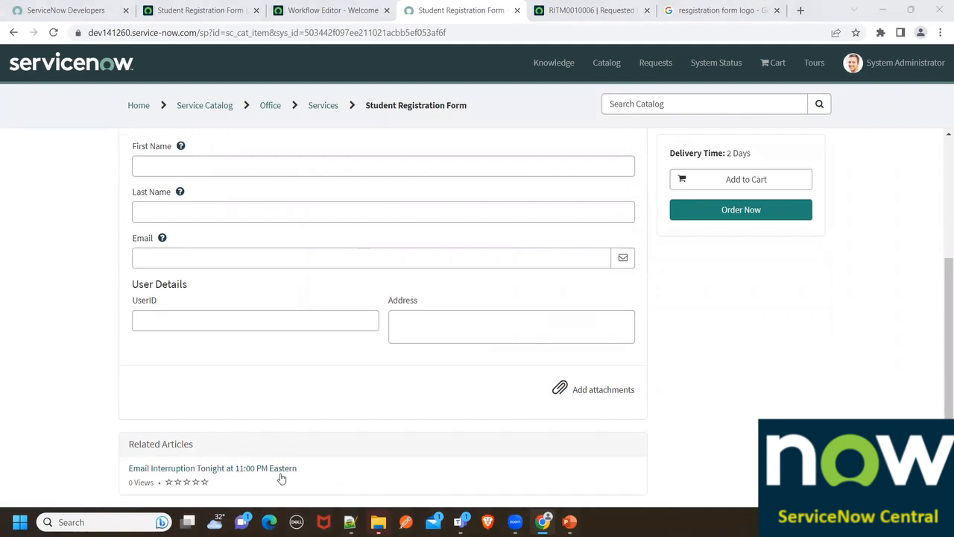
left_click(160, 467)
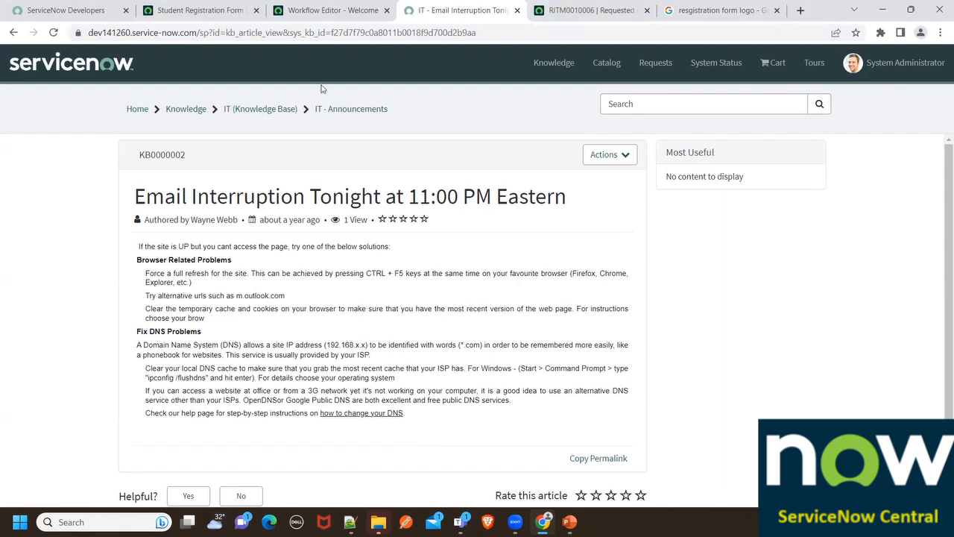
Return to the catalog item record, filter the navigator for "workflow" and open the Workflow Editor.
left_click(324, 10)
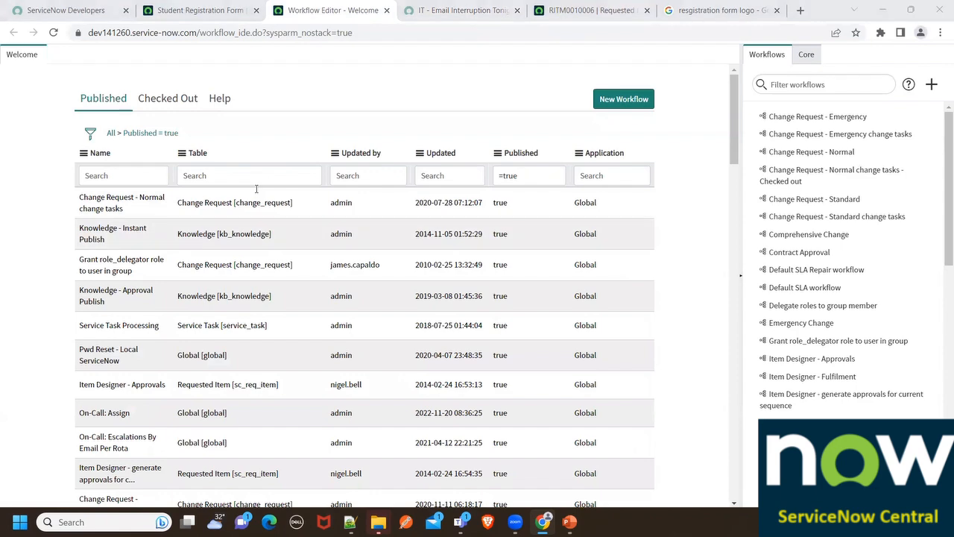
left_click(187, 10)
left_click(81, 93)
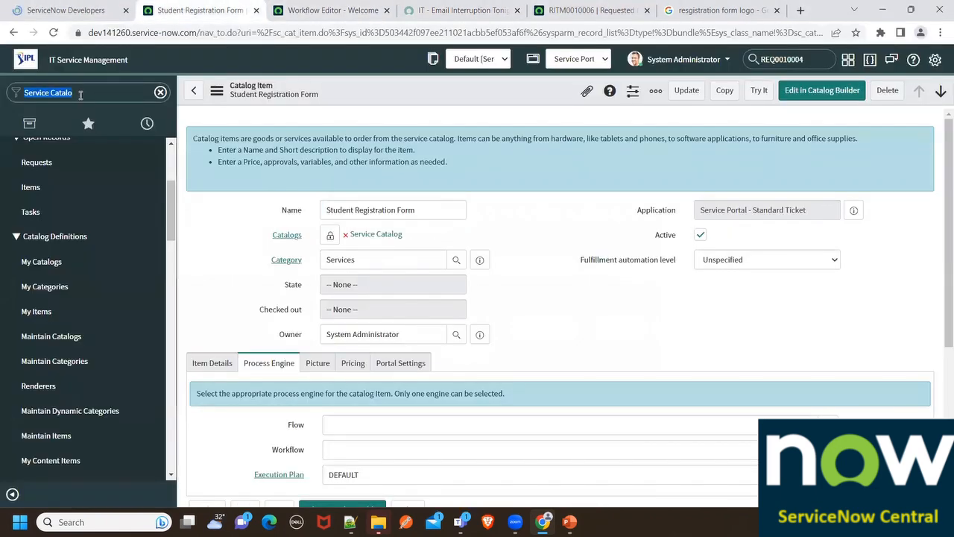
type("workflow")
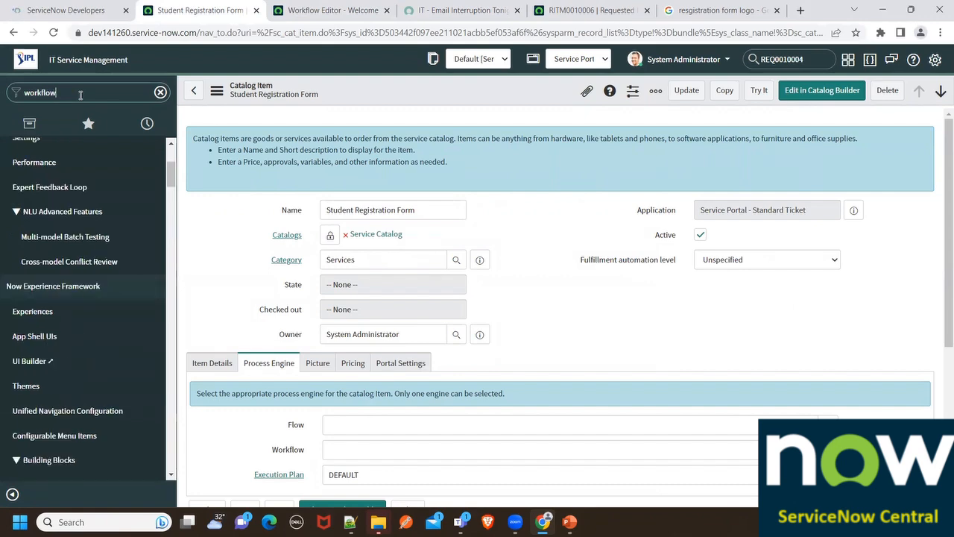
scroll(56, 276, "up", 3)
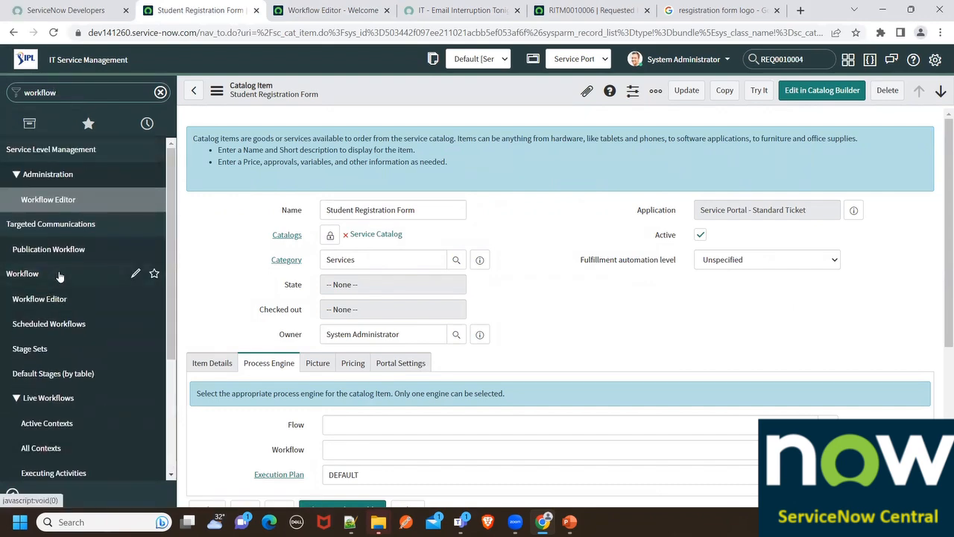
left_click(43, 304)
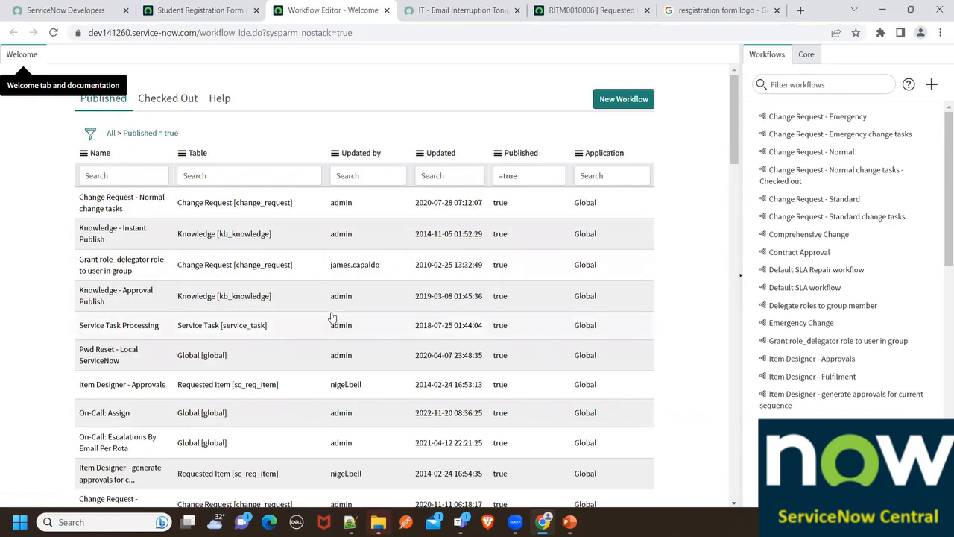
Look through the published workflows, then start a new workflow and name it "Approval Workflow".
scroll(228, 267, "down", 1)
scroll(228, 267, "down", 6)
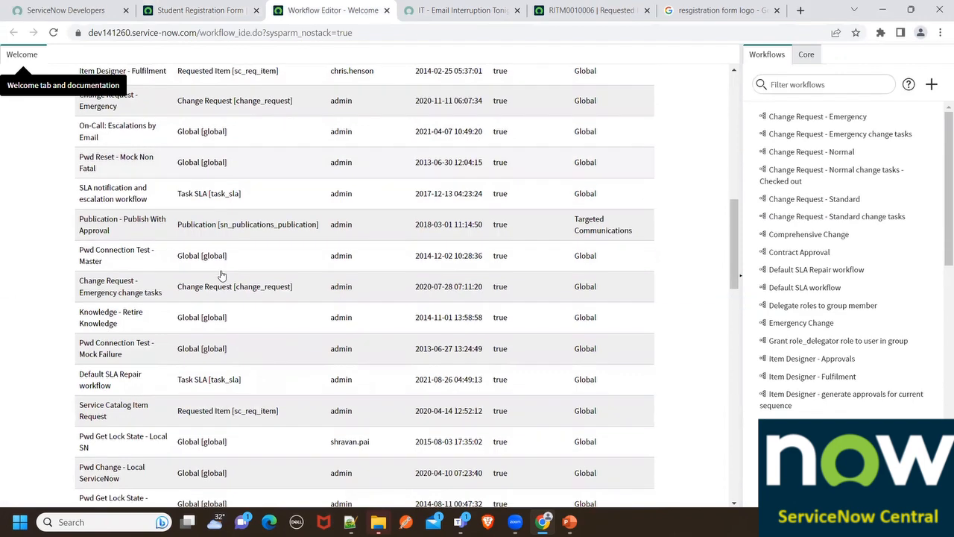
scroll(224, 268, "up", 5)
scroll(221, 256, "up", 3)
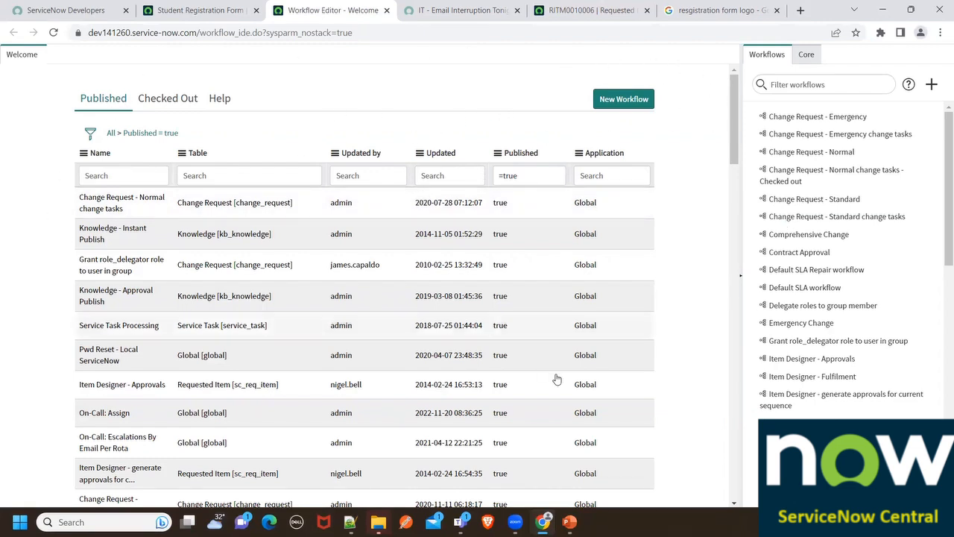
left_click(637, 104)
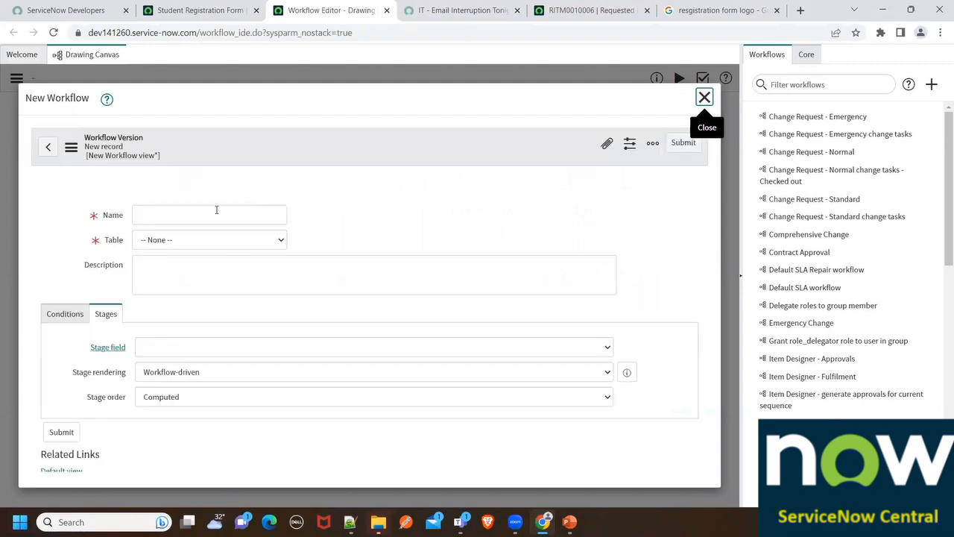
left_click(215, 213)
type("A")
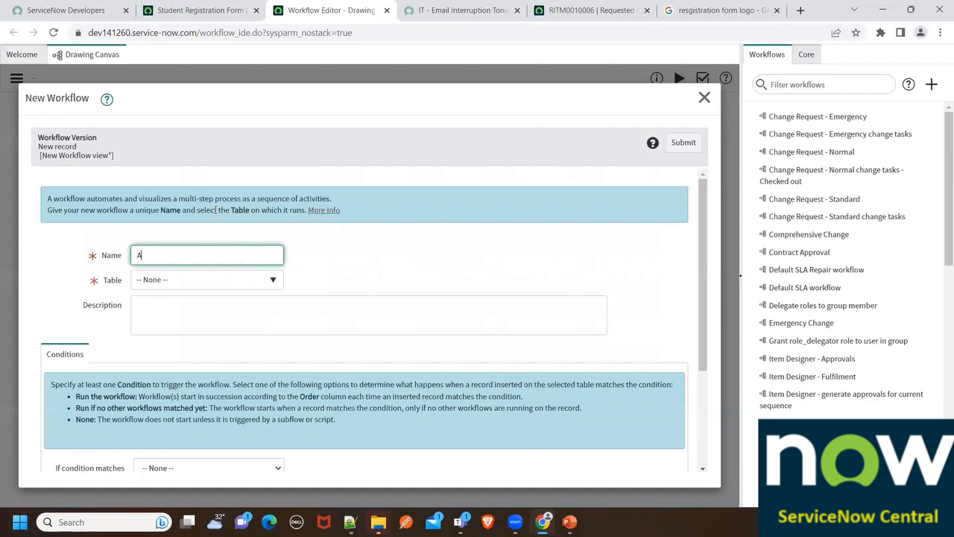
type("pproval Workflow")
Set the new workflow's table to Requested Item [sc_req_item] and submit it with the default stage settings.
left_click(182, 288)
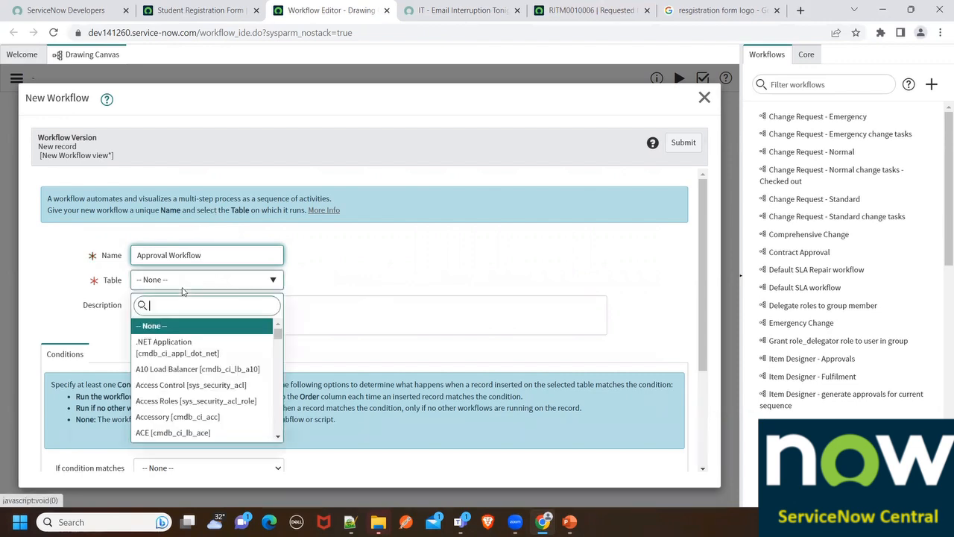
type("sc_re")
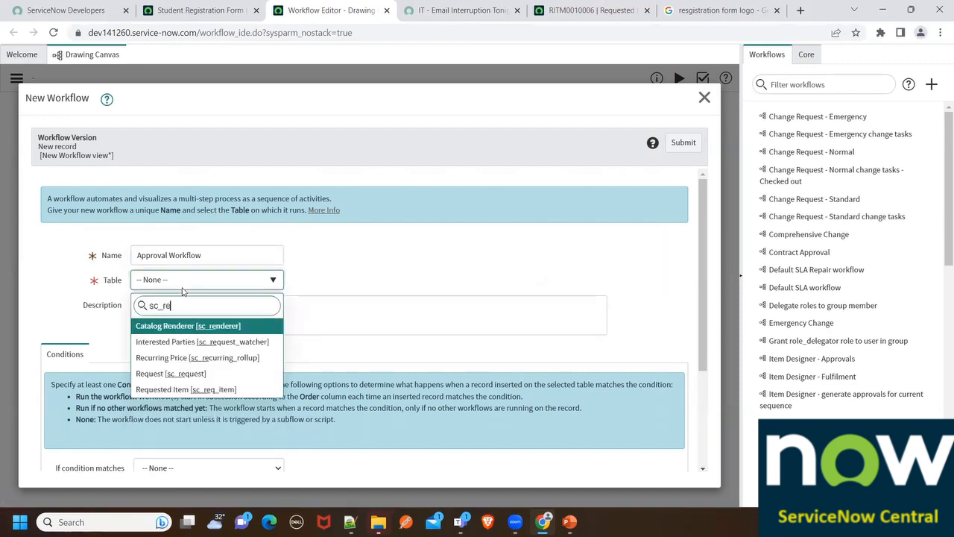
type("_")
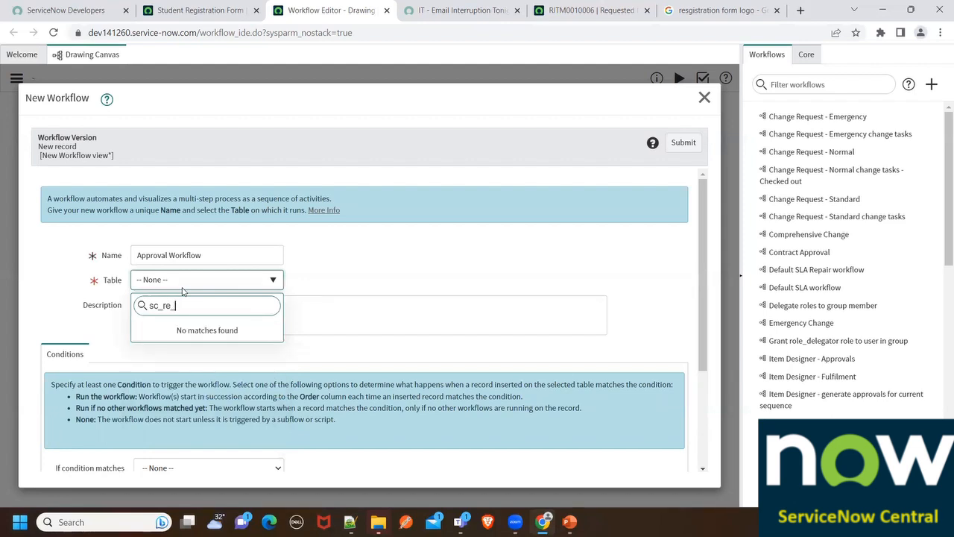
key("BackSpace")
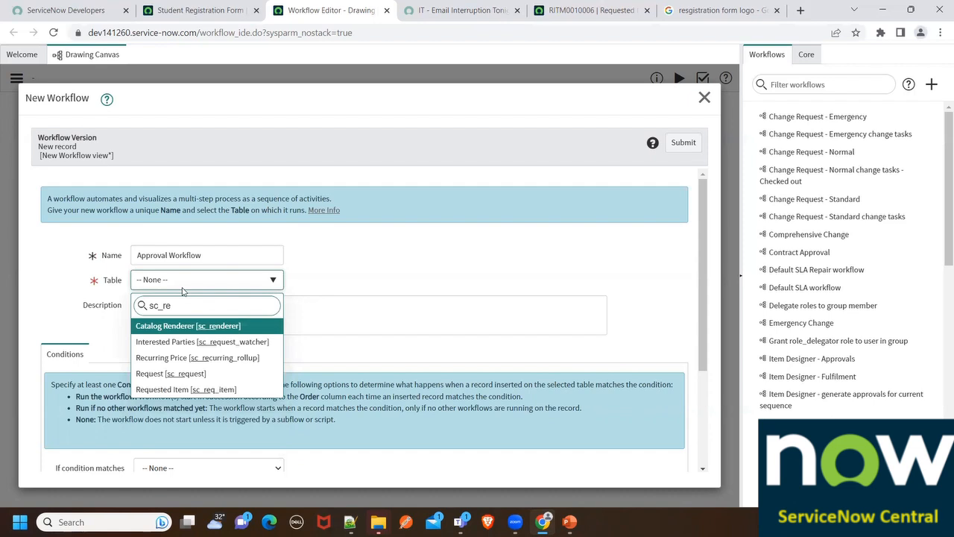
left_click(185, 390)
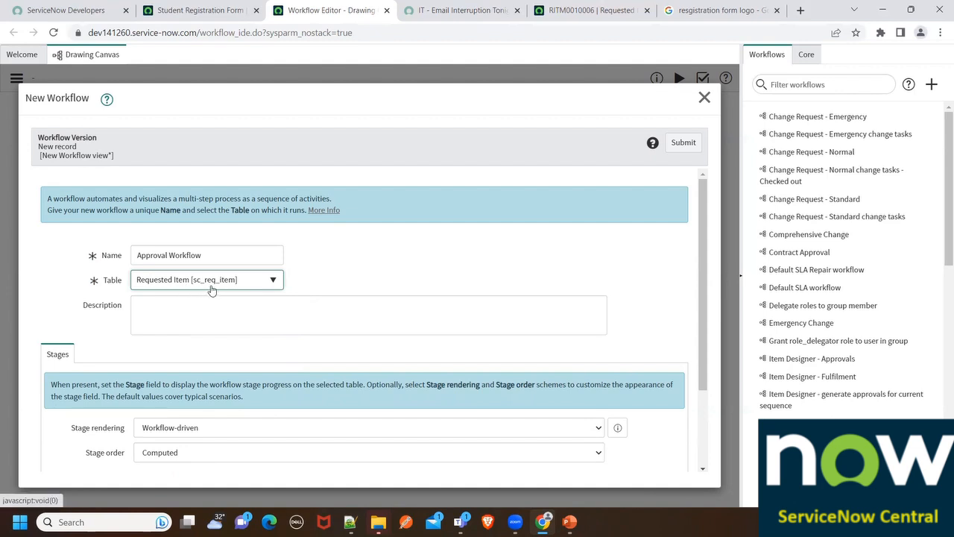
scroll(173, 214, "down", 3)
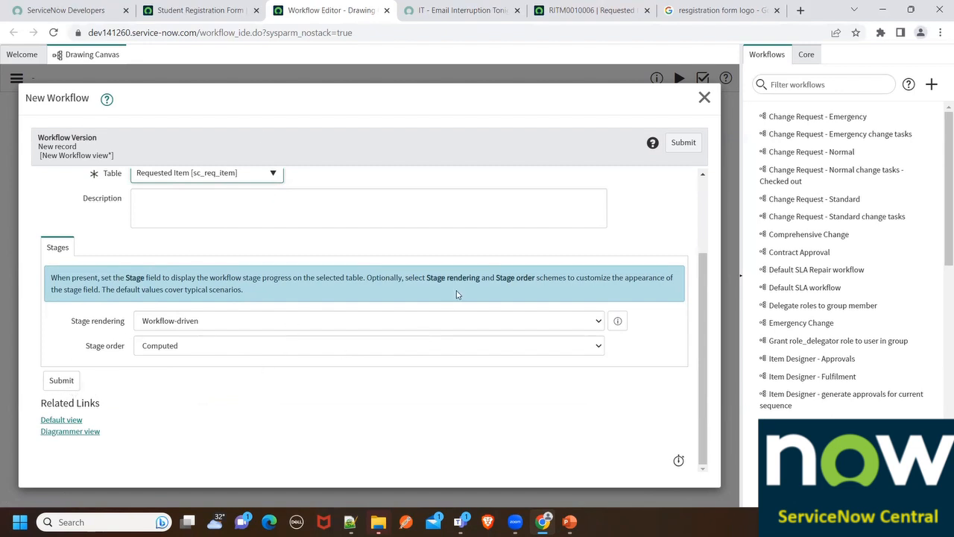
left_click(680, 143)
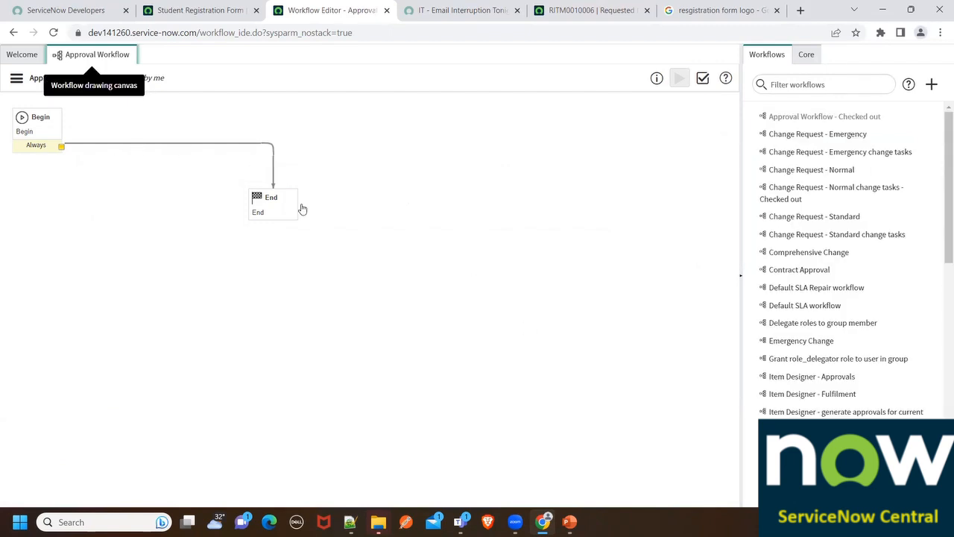
Show the core workflow activities and look through those in the Approvals category.
left_click(799, 62)
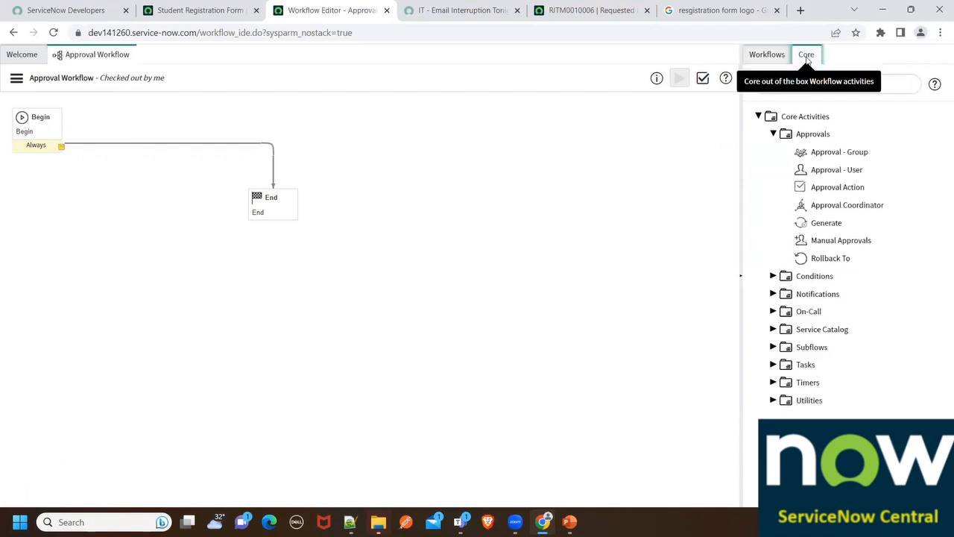
left_click(772, 133)
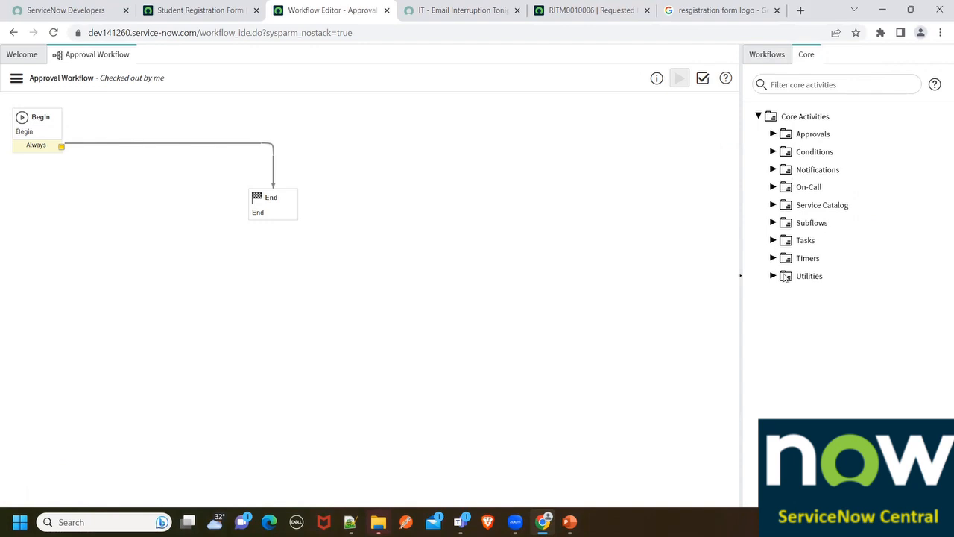
left_click(772, 135)
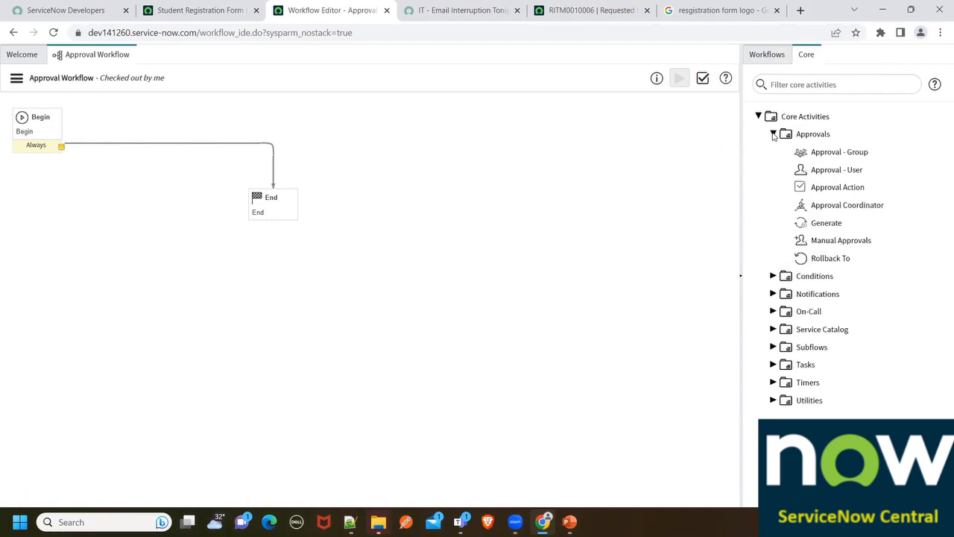
left_click(772, 134)
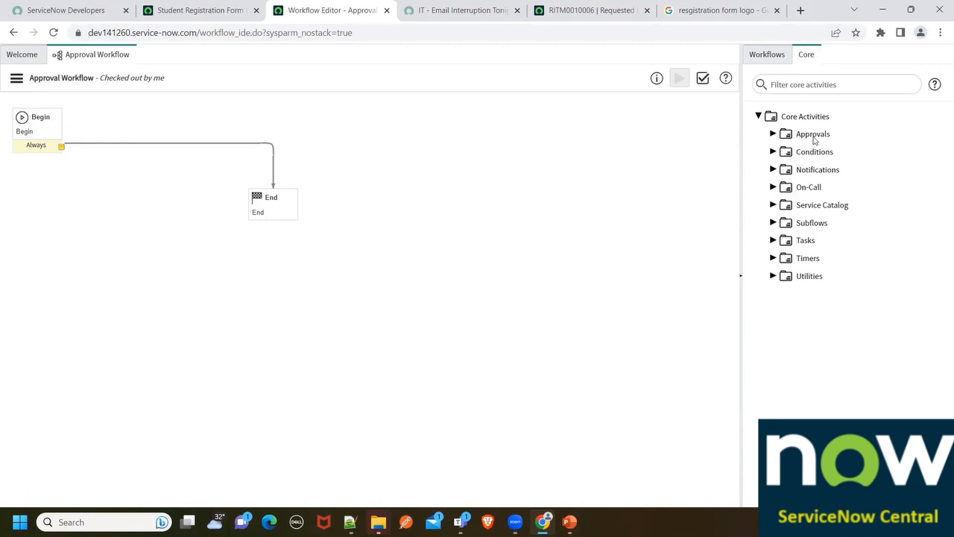
left_click(773, 135)
Place an Approval - Group activity on the workflow, examine its form, and close it without submitting, then collapse the Approvals category.
mouse_move(820, 156)
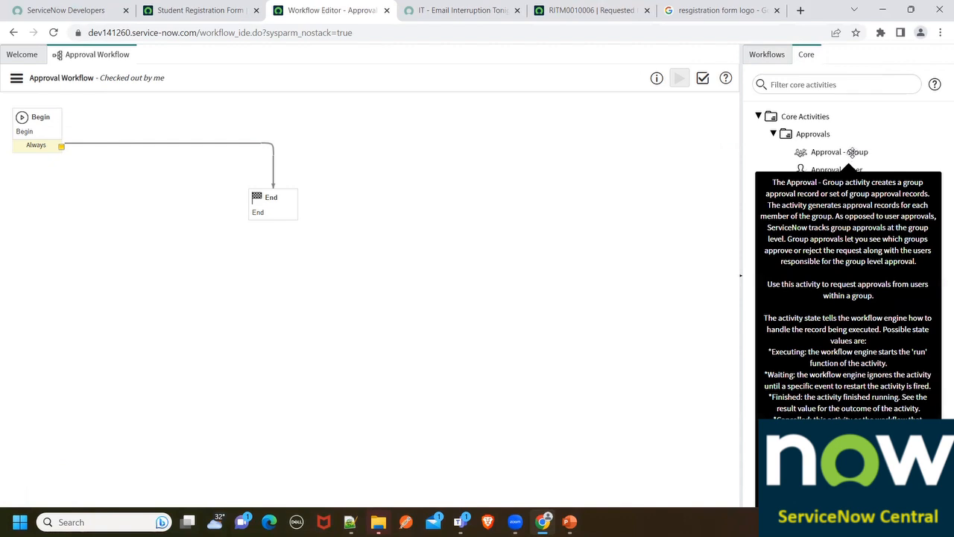
left_click_drag(872, 152, 209, 131)
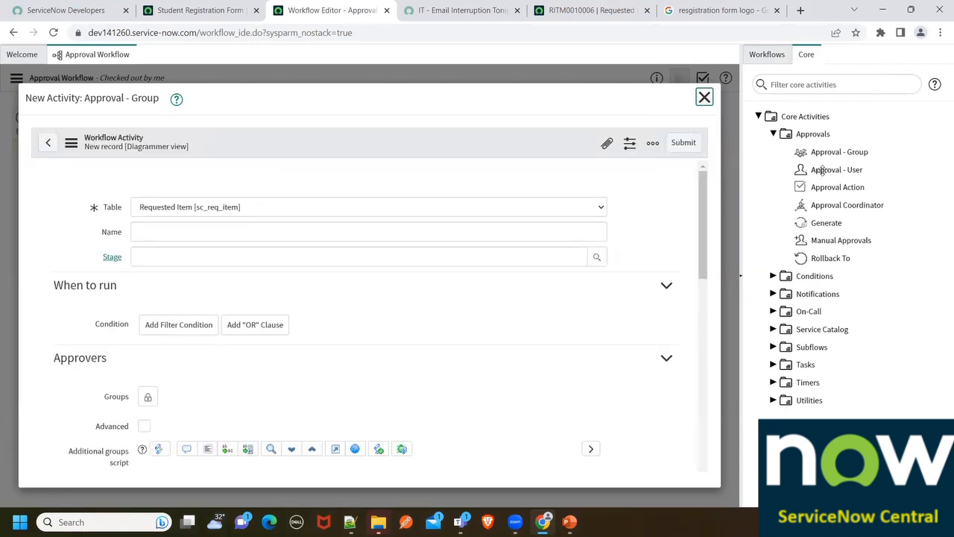
mouse_move(823, 169)
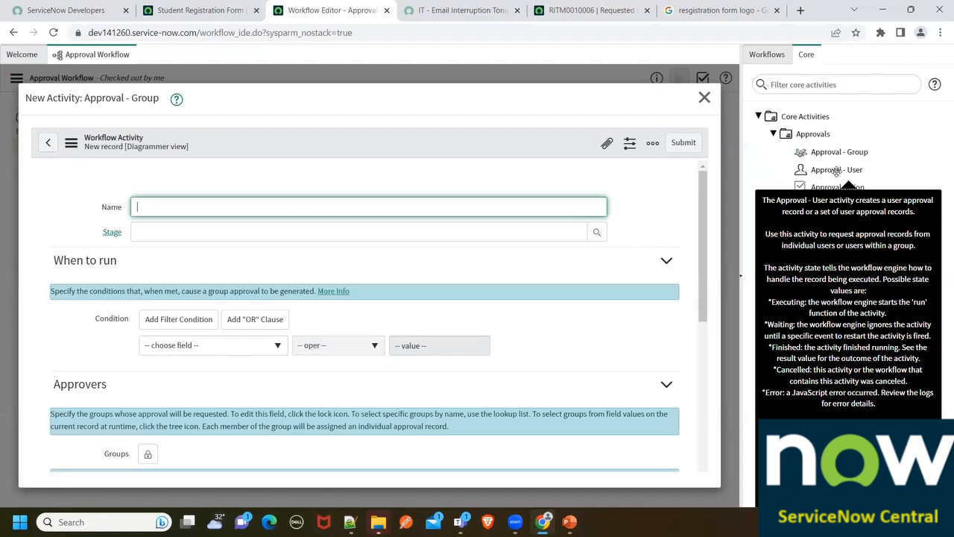
left_click(703, 98)
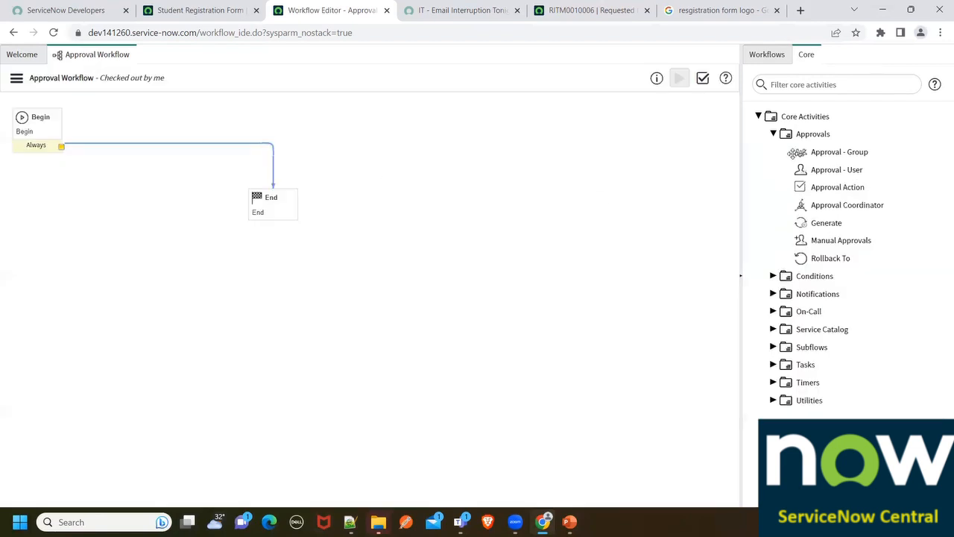
left_click(773, 134)
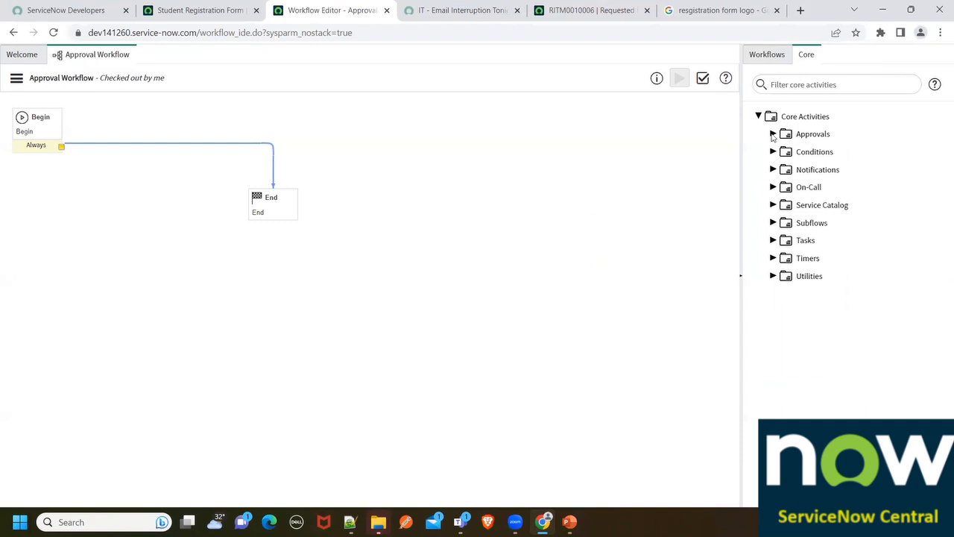
Look through the core activities in the Approvals, Conditions, Notifications and Tasks categories.
left_click(773, 134)
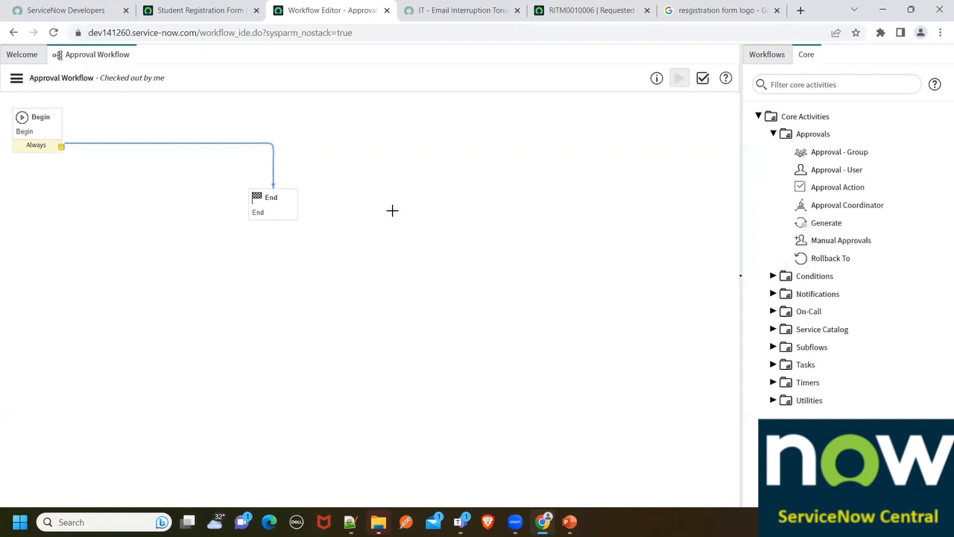
left_click(773, 276)
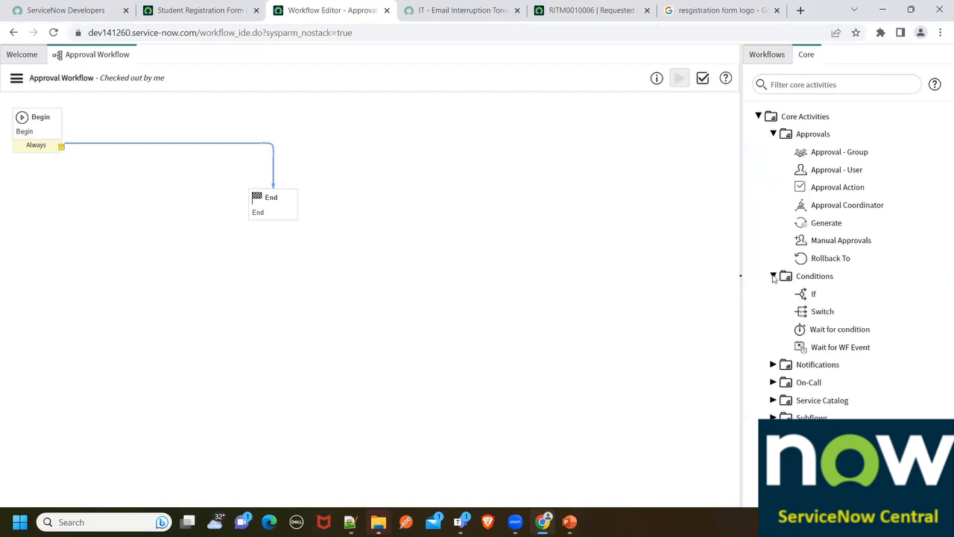
left_click(773, 134)
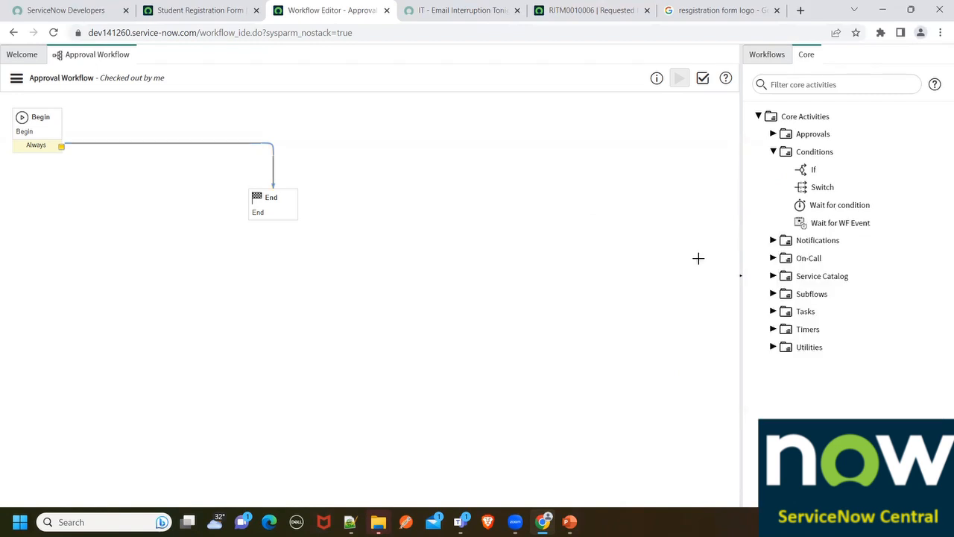
left_click(774, 152)
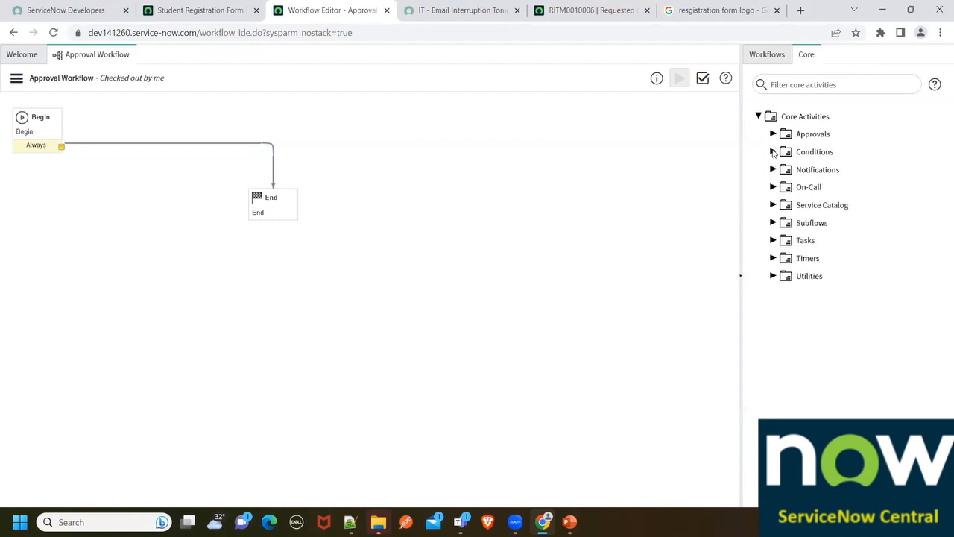
left_click(773, 170)
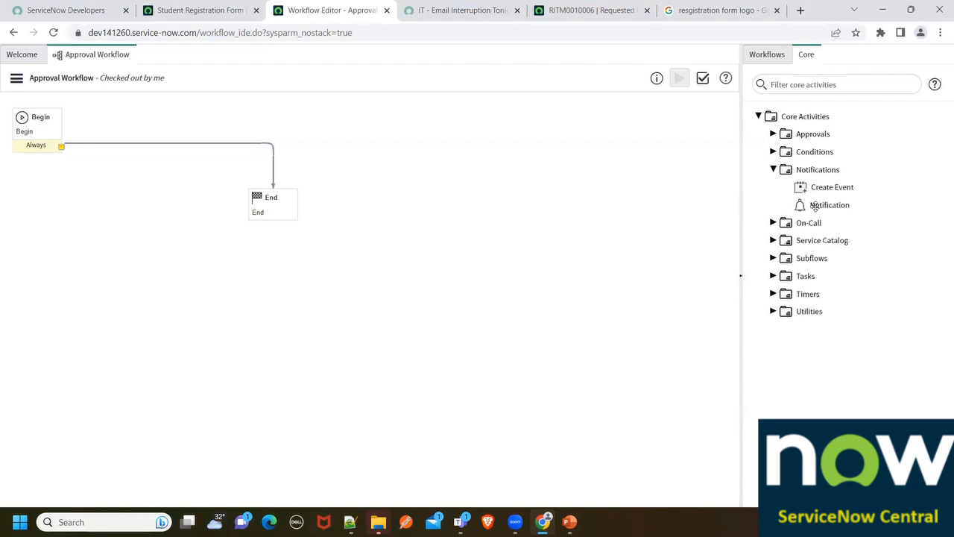
mouse_move(831, 197)
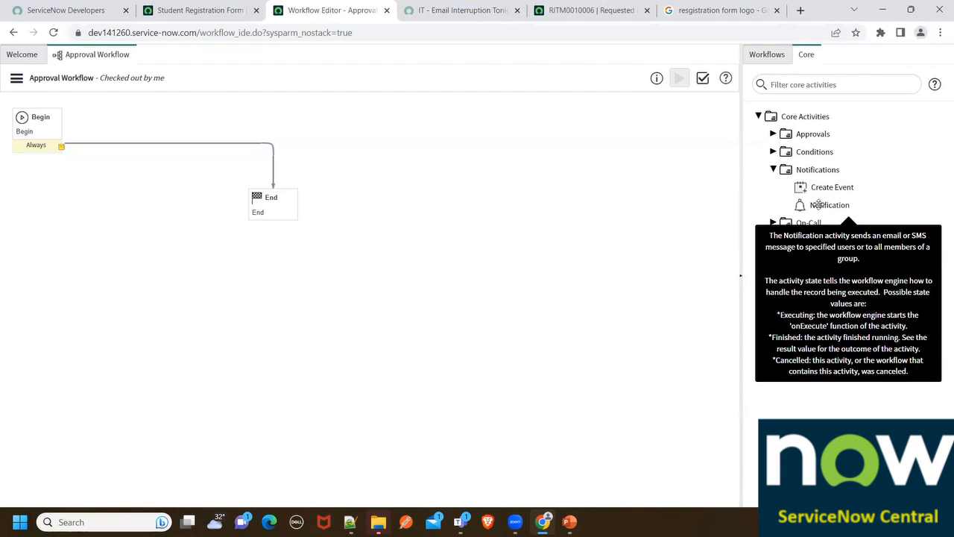
left_click(774, 170)
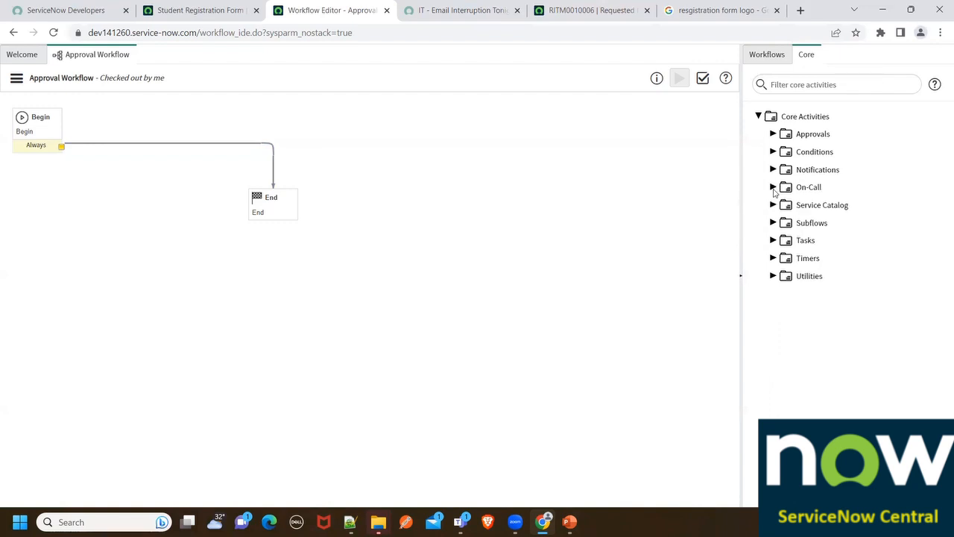
left_click(773, 240)
mouse_move(836, 275)
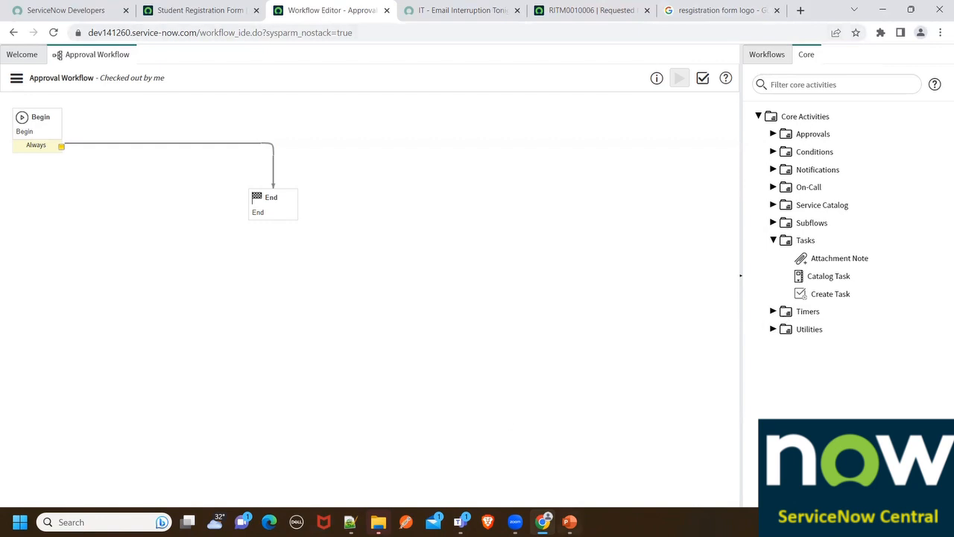
Switch to the ServiceNow-module 7 presentation in PowerPoint, look over the workflow slides, and return to the workflow editor in Chrome.
left_click(570, 521)
scroll(73, 414, "down", 3)
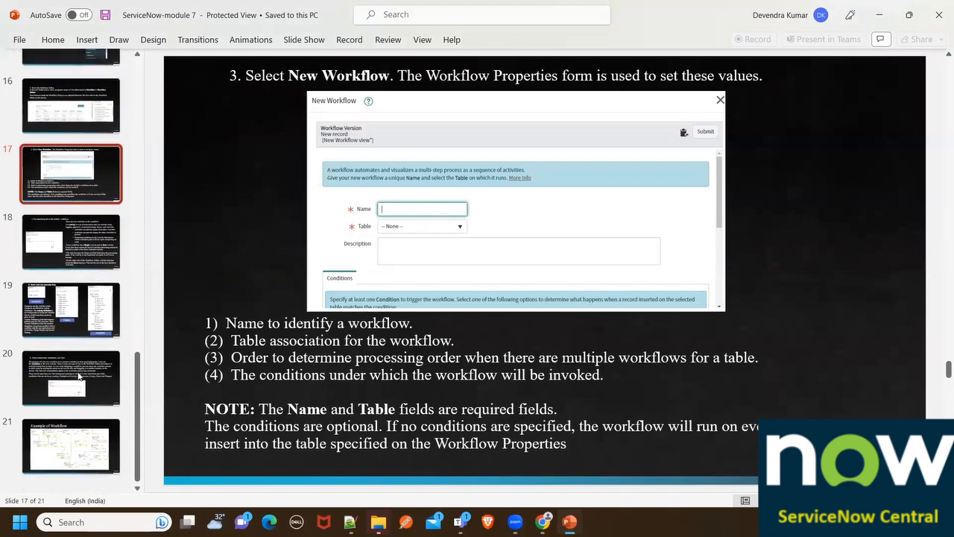
left_click(94, 313)
left_click(99, 249)
left_click(100, 177)
left_click(97, 128)
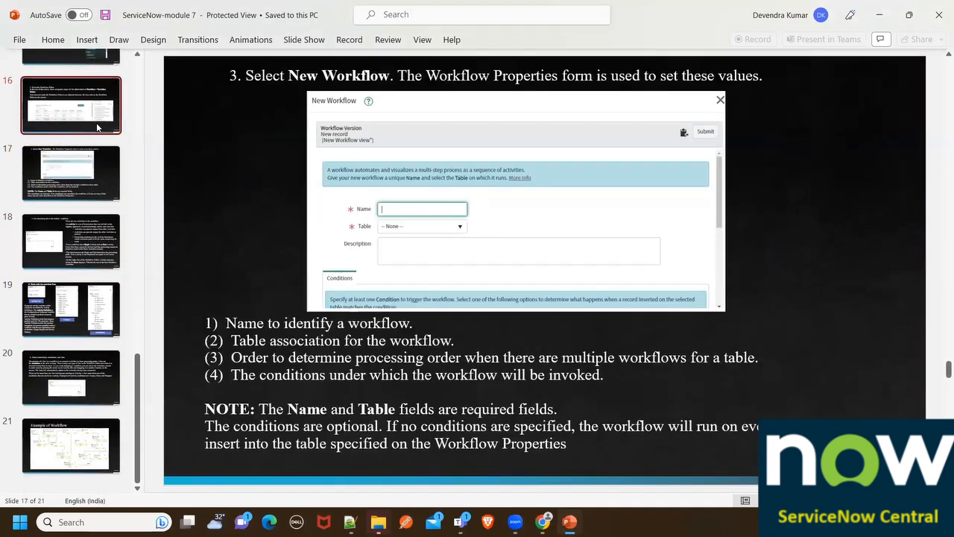
left_click(75, 170)
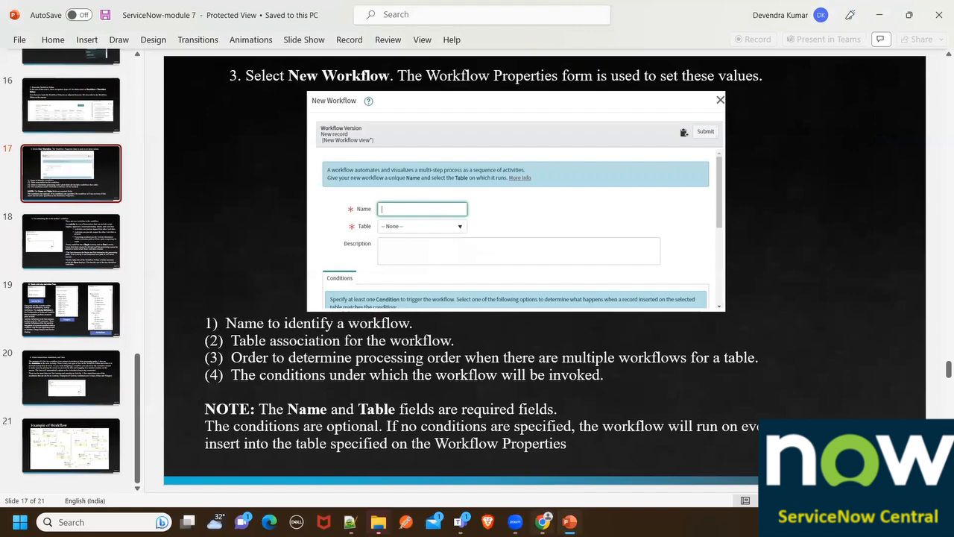
left_click(542, 522)
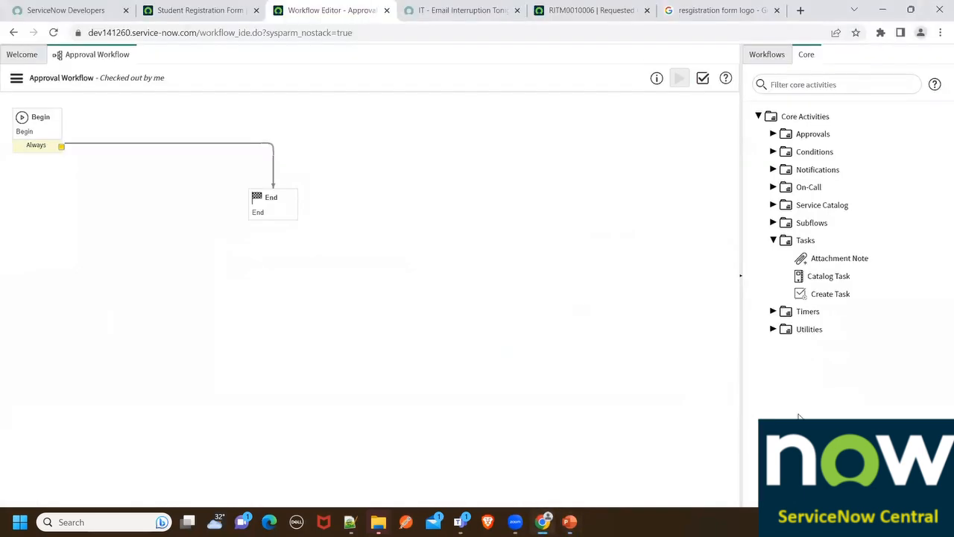
Look through the core activities in the Timers and Utilities categories.
left_click(773, 311)
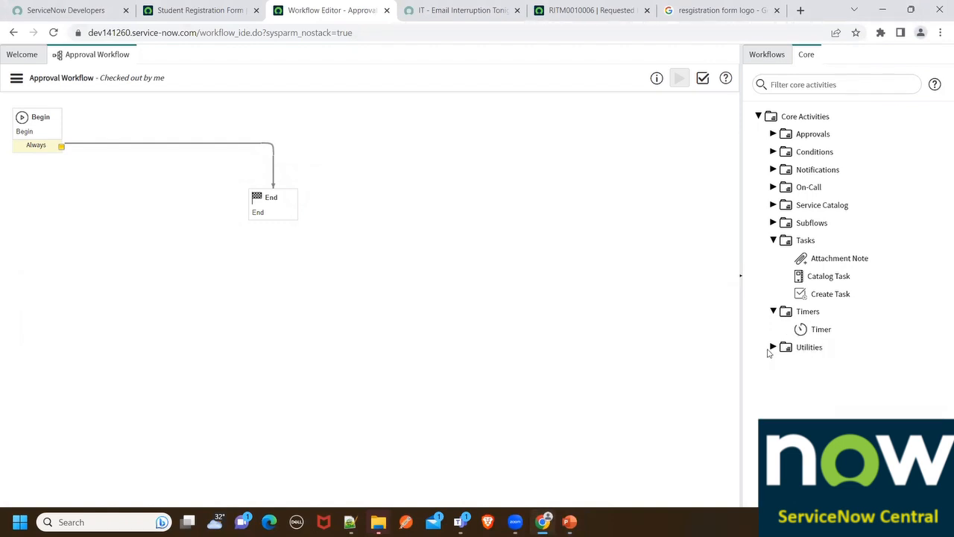
left_click(773, 347)
scroll(845, 339, "down", 1)
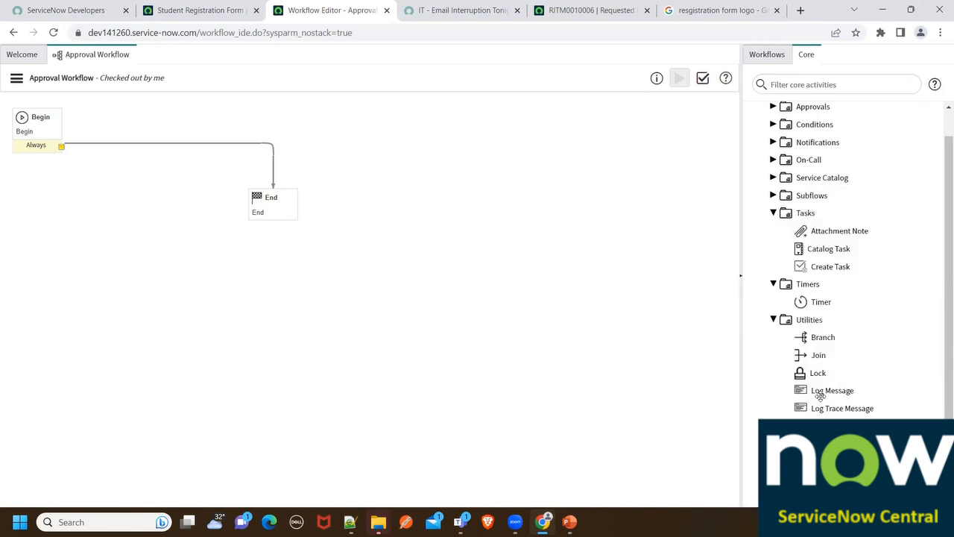
mouse_move(828, 396)
scroll(815, 187, "up", 1)
Place an Approval - User activity on the workflow, name it for the manager's approval, and set its stage to Waiting for Approval.
left_click(774, 135)
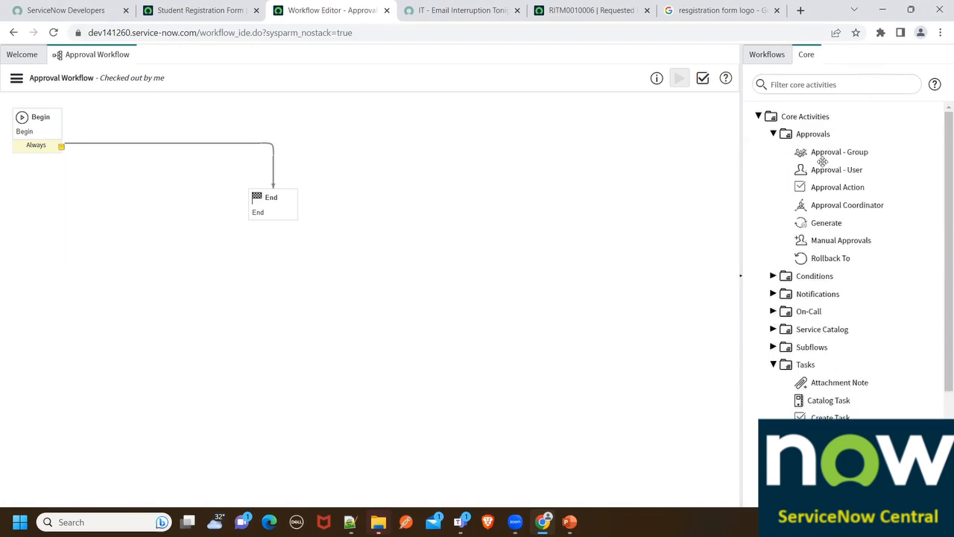
left_click_drag(843, 170, 169, 119)
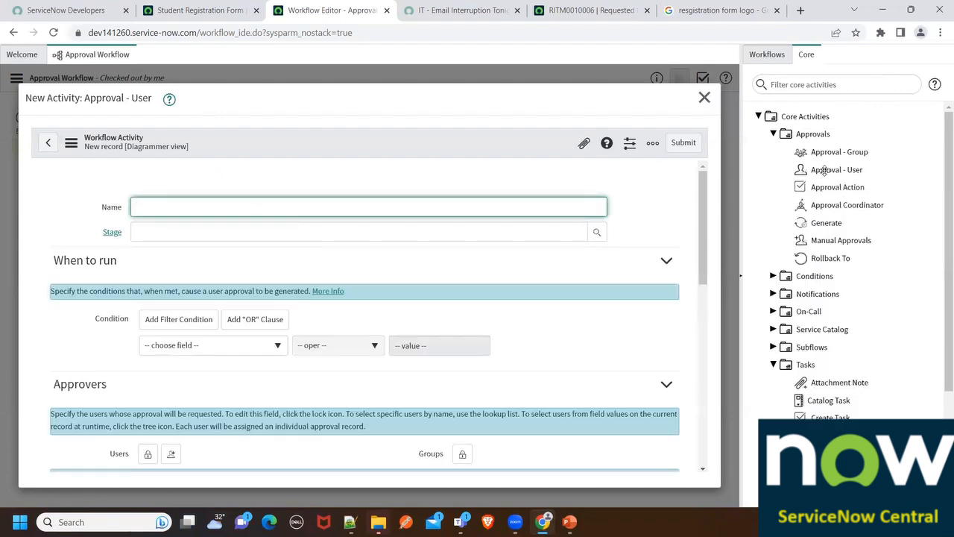
mouse_move(884, 188)
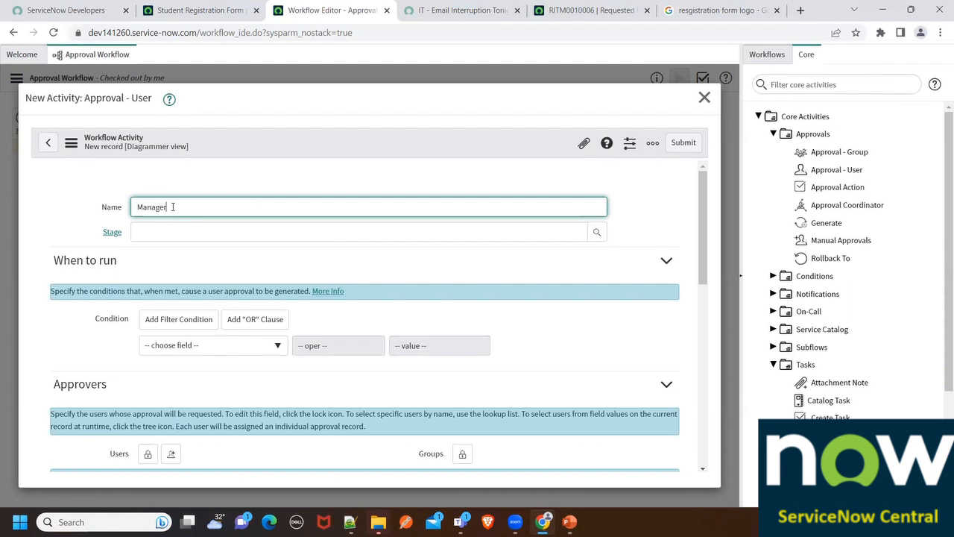
type("val")
left_click(195, 235)
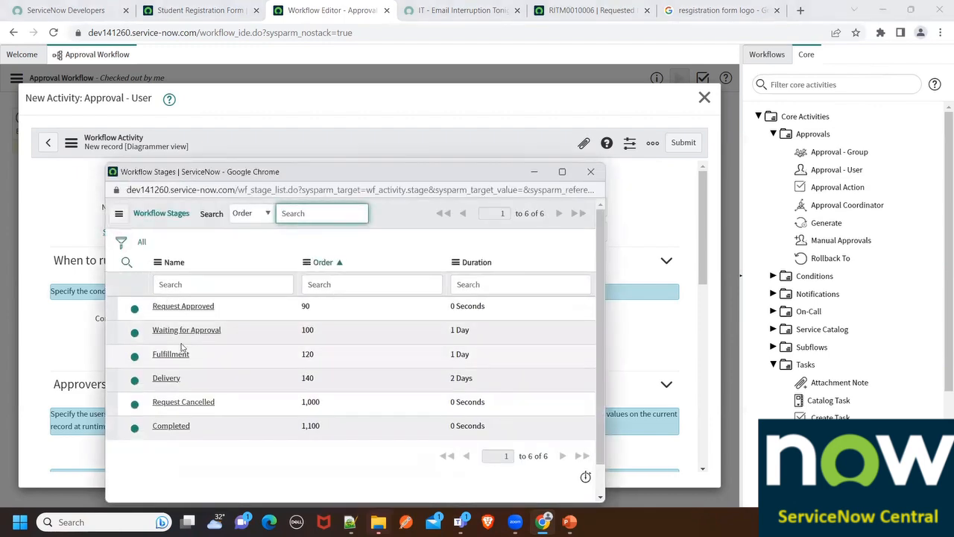
left_click(182, 332)
Try adding the current user to the activity's approver Users, then remove the entry and lock the Users list.
scroll(223, 313, "down", 3)
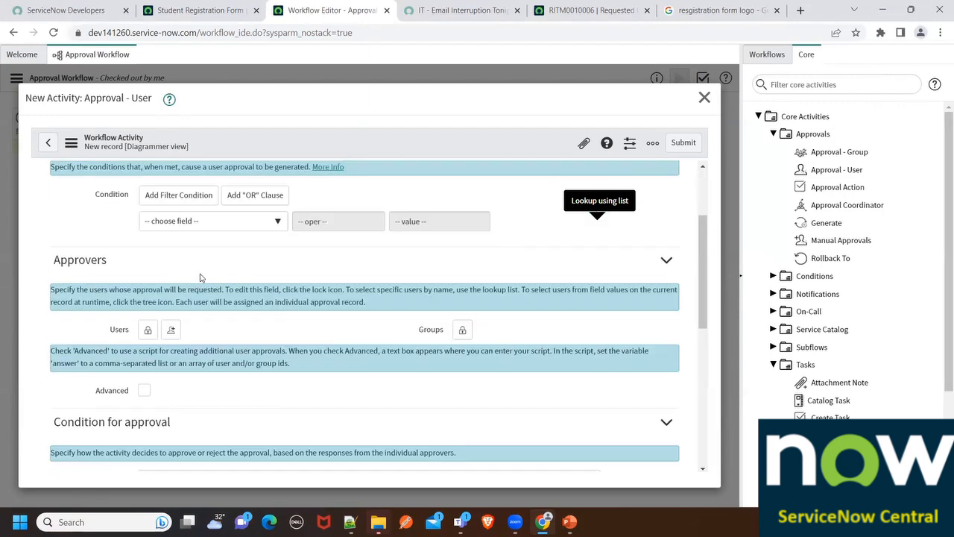
scroll(231, 322, "down", 2)
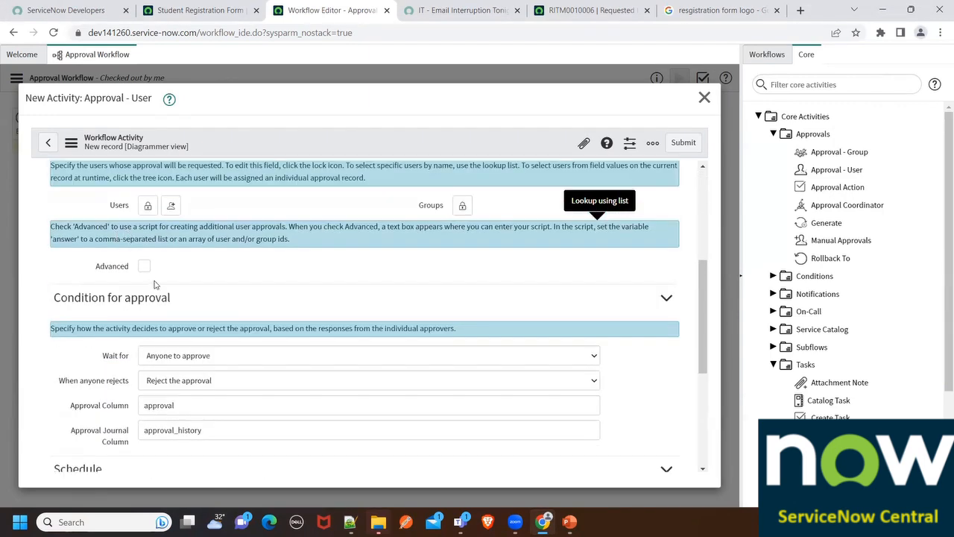
scroll(155, 284, "up", 1)
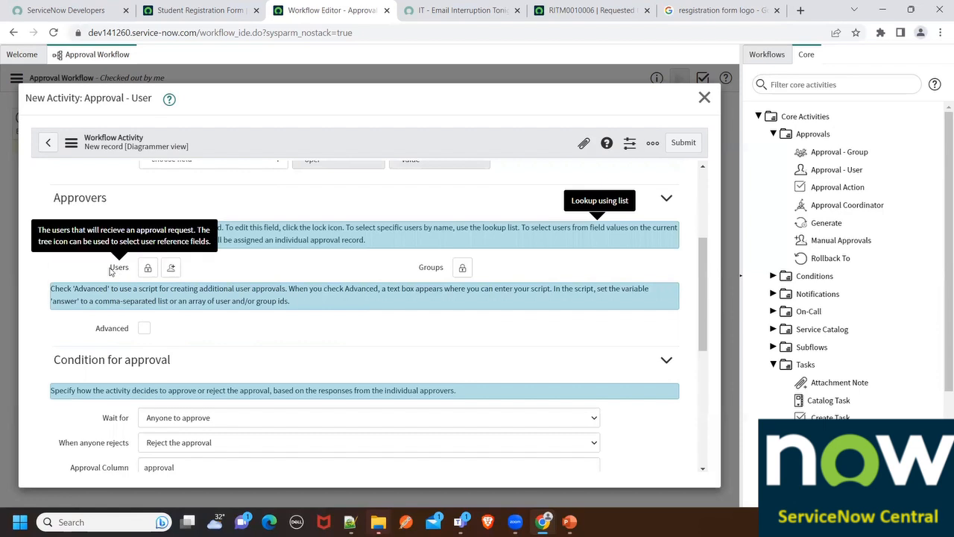
left_click_drag(110, 271, 132, 269)
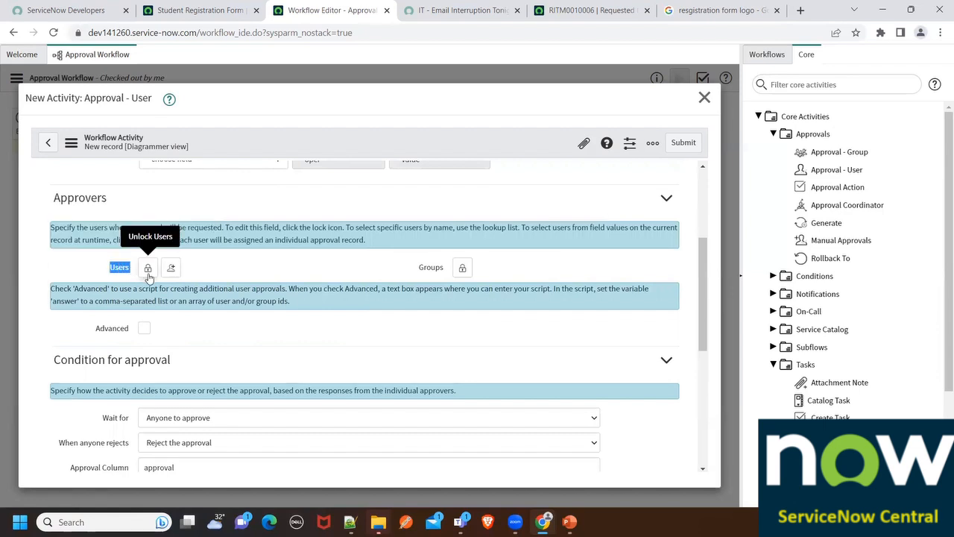
left_click(148, 270)
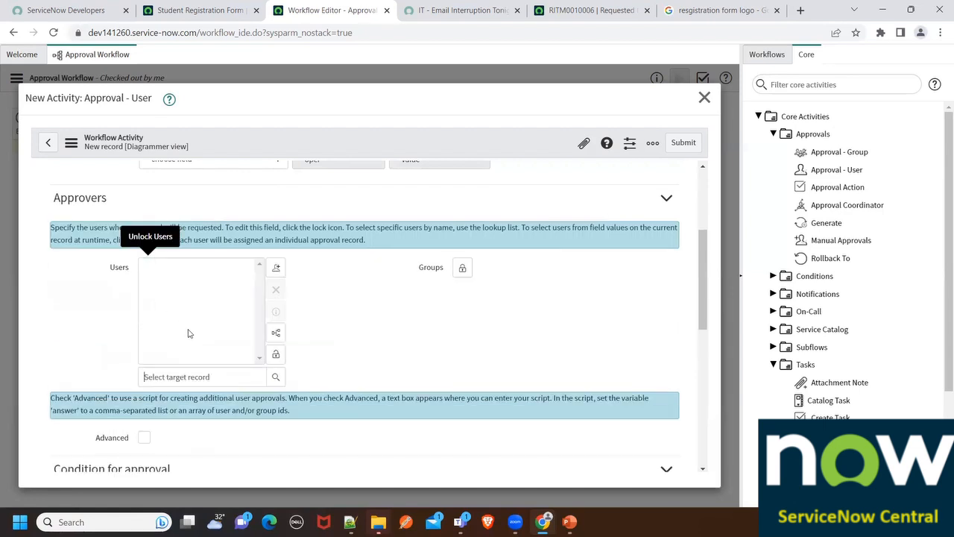
left_click(252, 377)
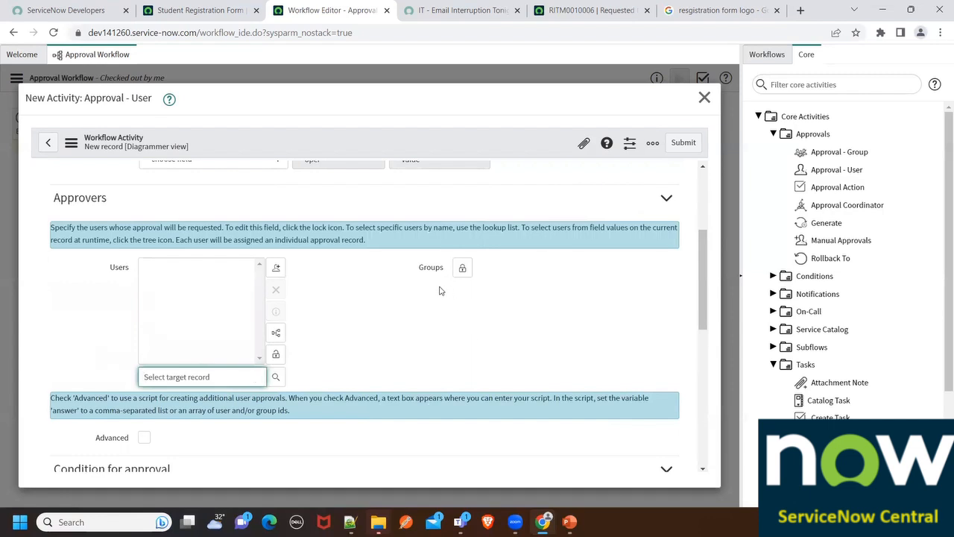
left_click(276, 267)
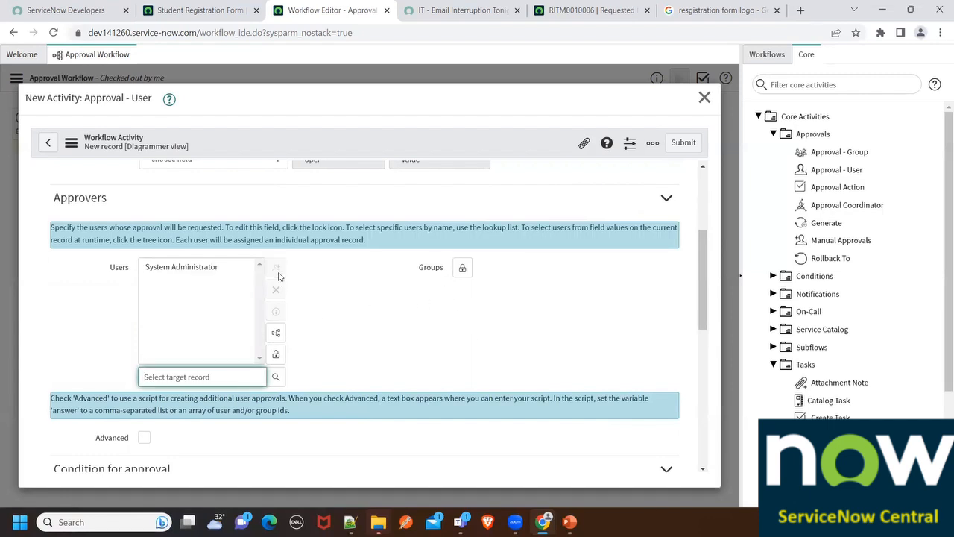
left_click(210, 263)
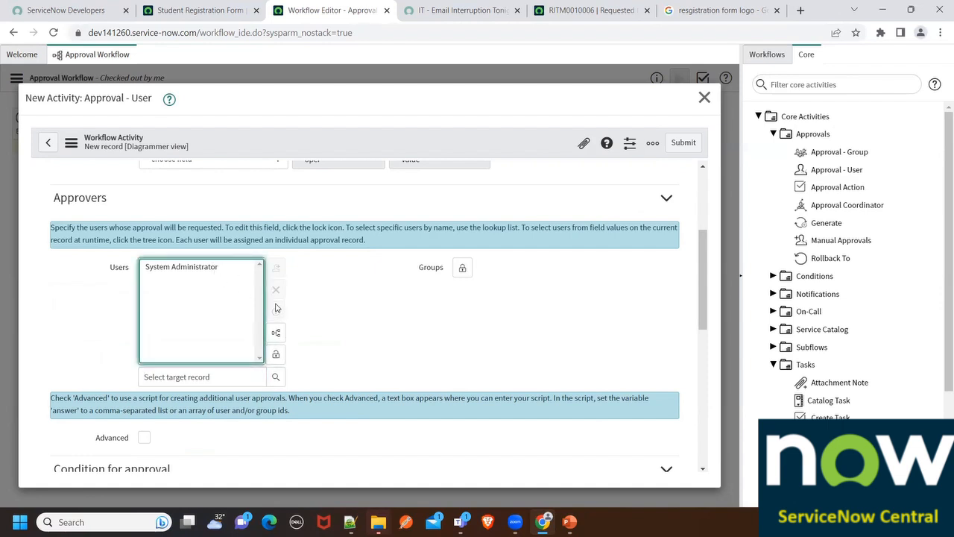
left_click(182, 267)
left_click(276, 290)
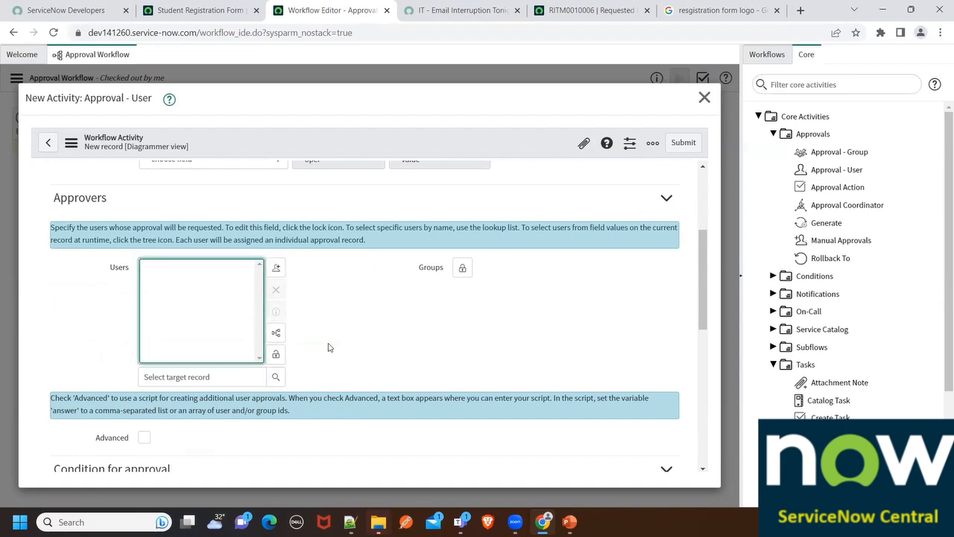
left_click(275, 354)
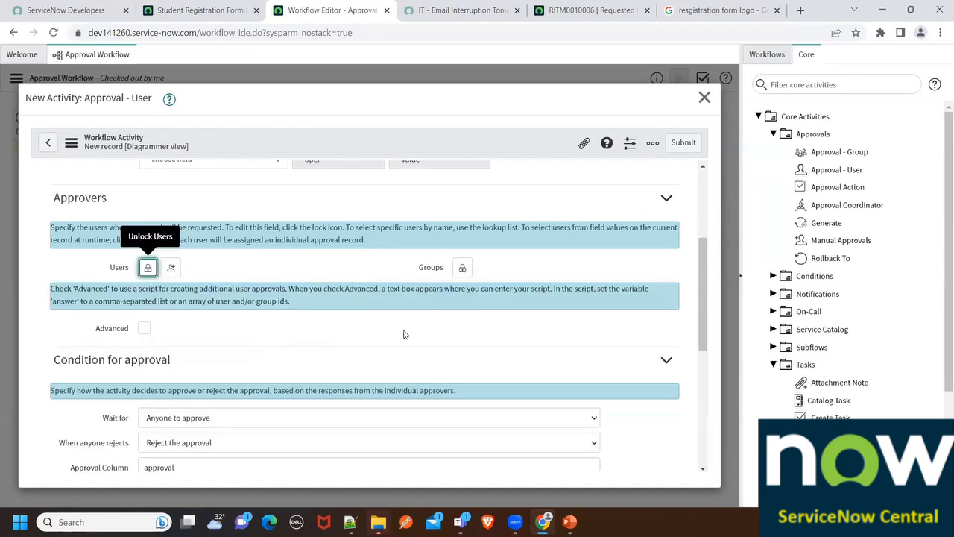
Enable Advanced for the approvers and start the additional approvers script with "current.variables." below the sample comments.
scroll(111, 269, "down", 3)
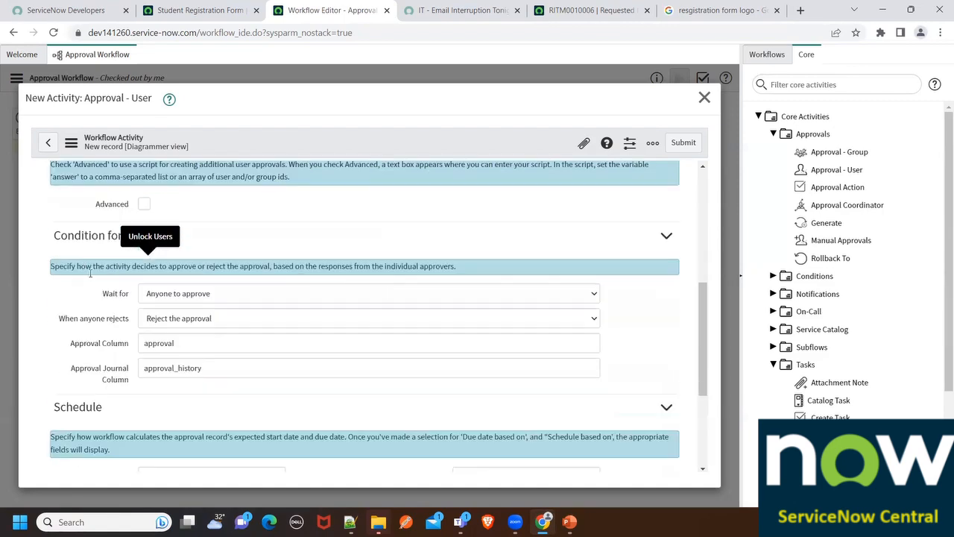
left_click(144, 205)
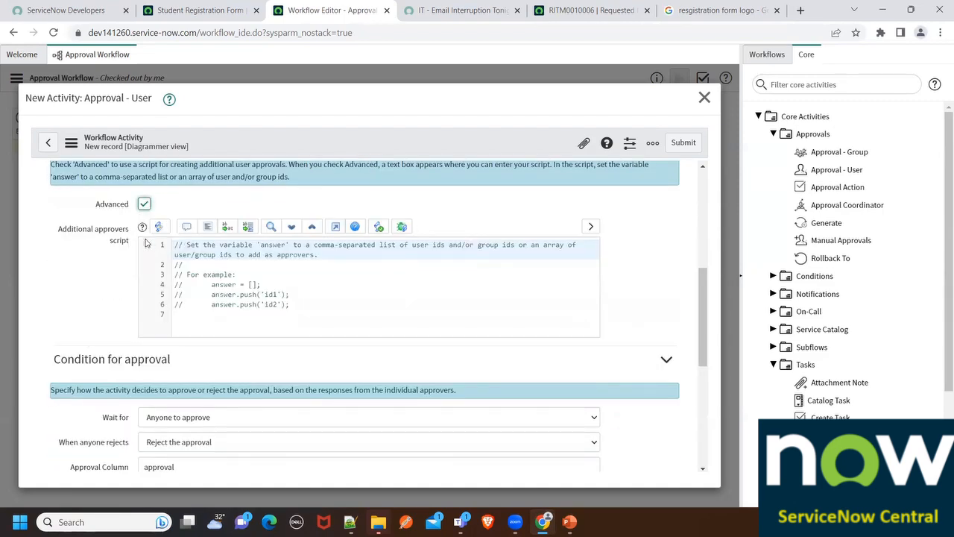
left_click(193, 317)
key("Return")
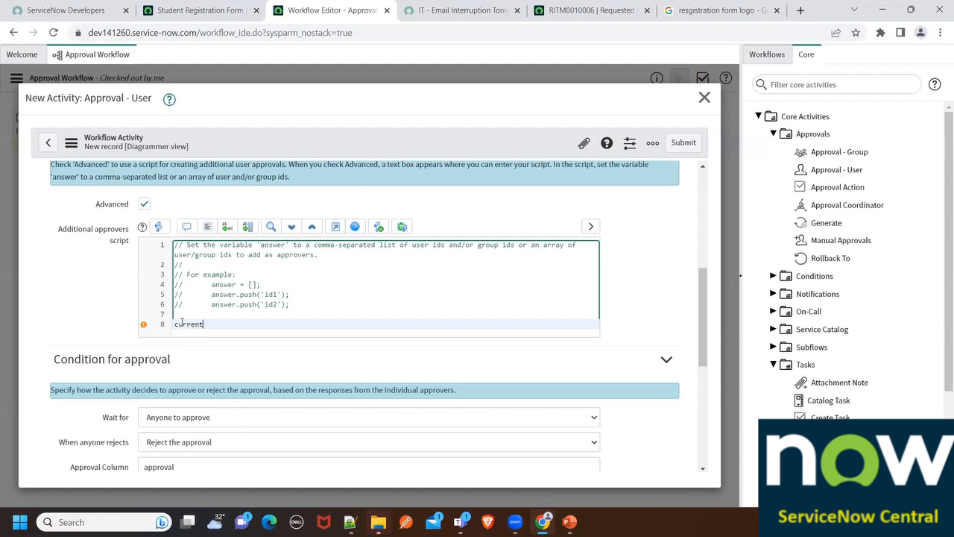
type(".variables.")
Switch to the main instance page, find Requested Items with the filter "requested item", and open the Student Registration Form's requested item.
left_click(453, 9)
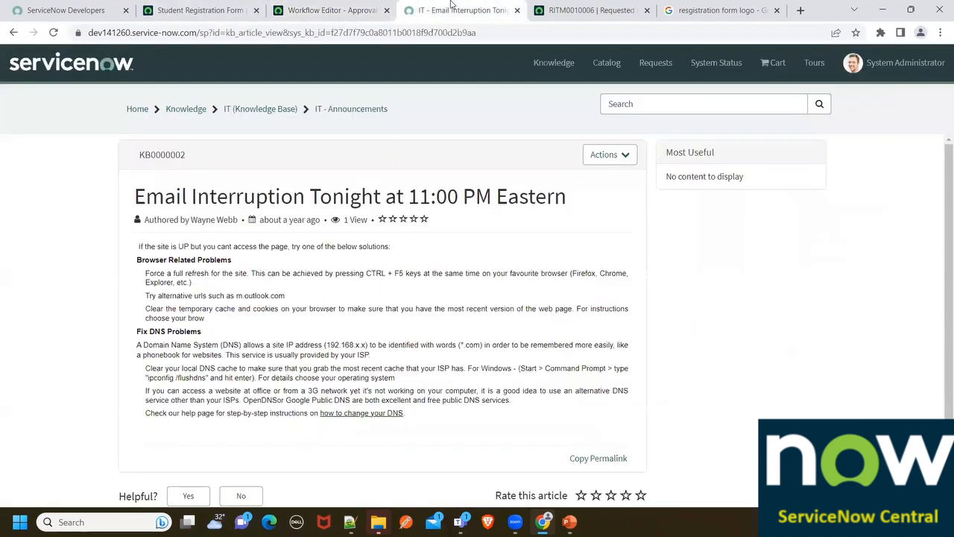
left_click(355, 9)
left_click(246, 5)
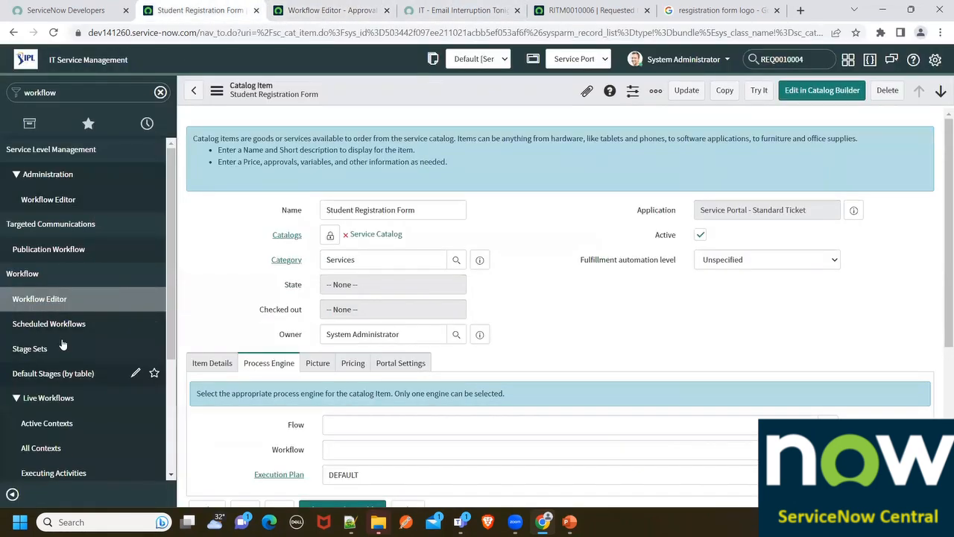
left_click(66, 92)
type("re")
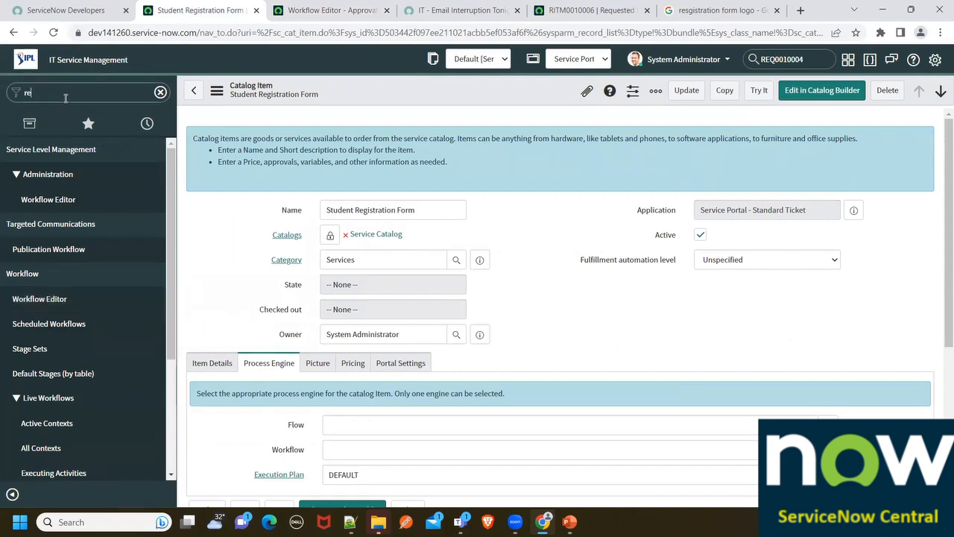
type("quested item")
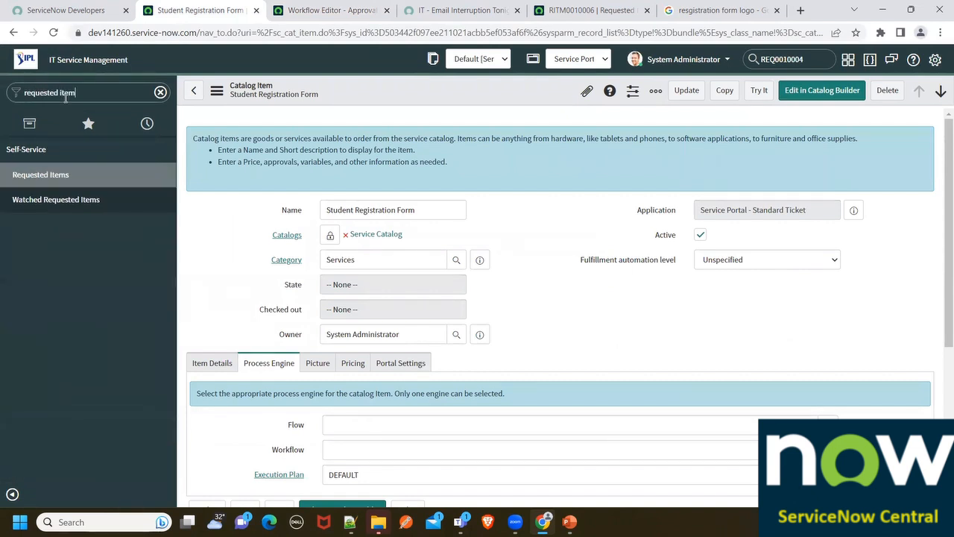
left_click(84, 179)
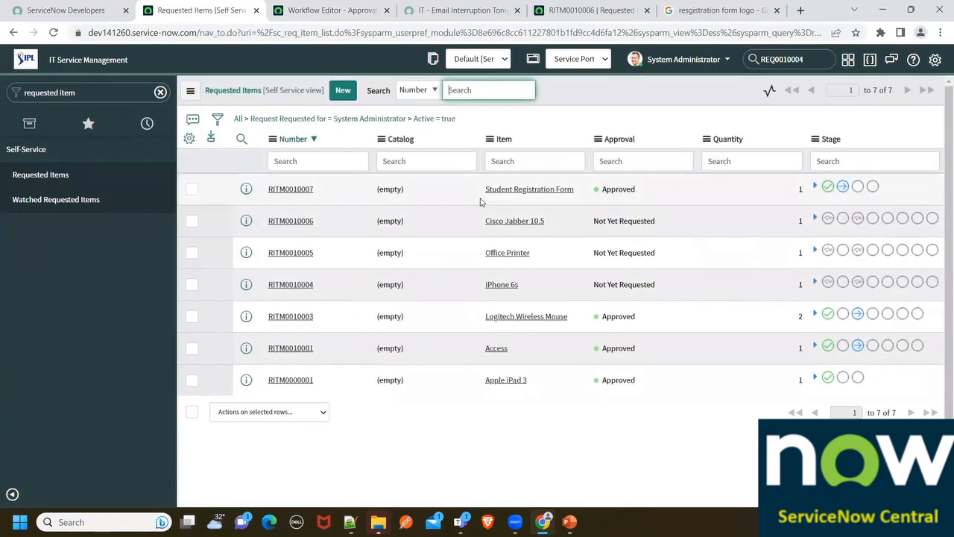
left_click(300, 189)
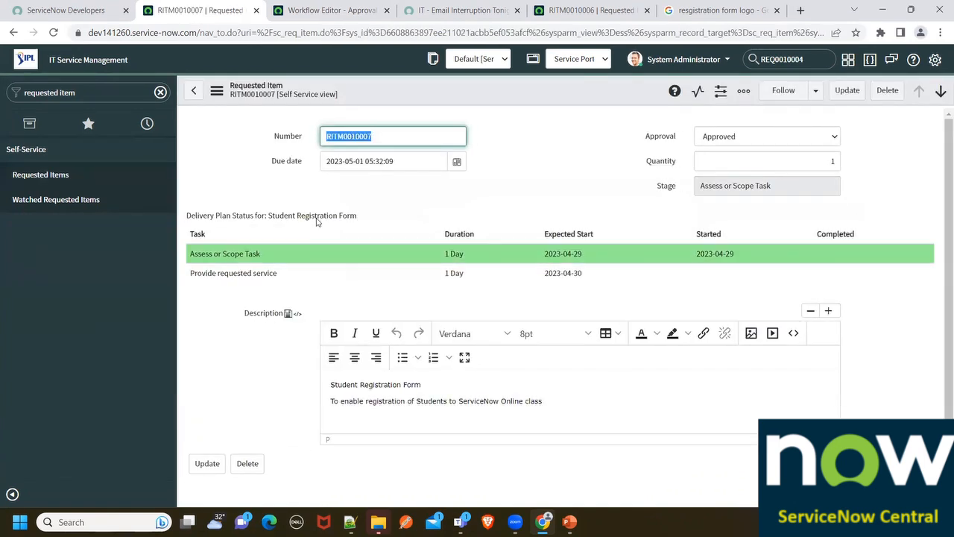
Change the requested item to the Default view and look through its fields, variables, activities and related catalog tasks.
left_click(217, 90)
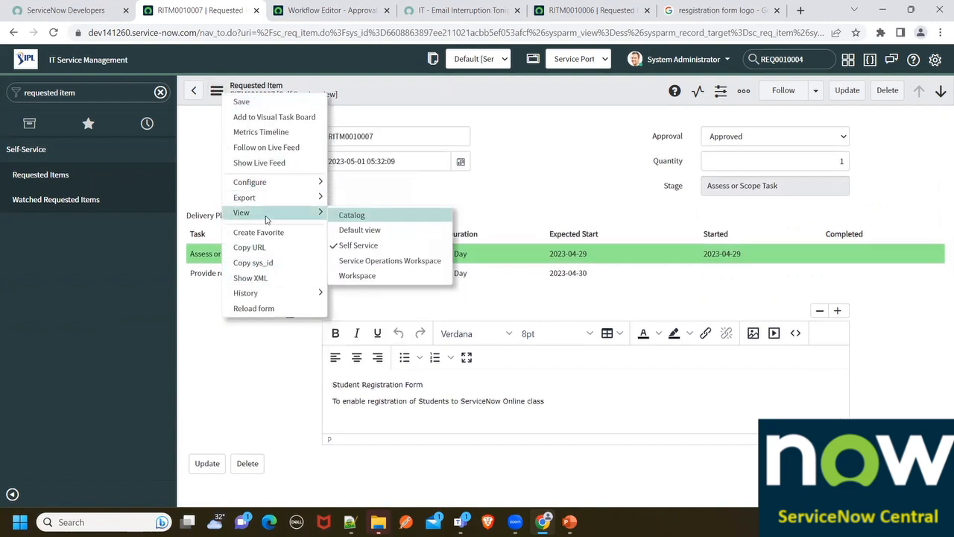
left_click(346, 233)
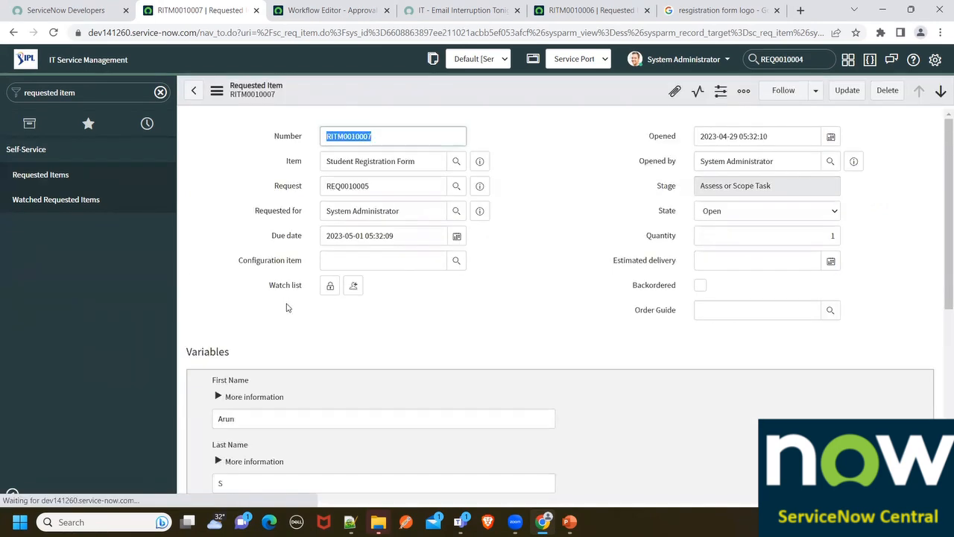
scroll(287, 305, "down", 3)
scroll(298, 343, "down", 3)
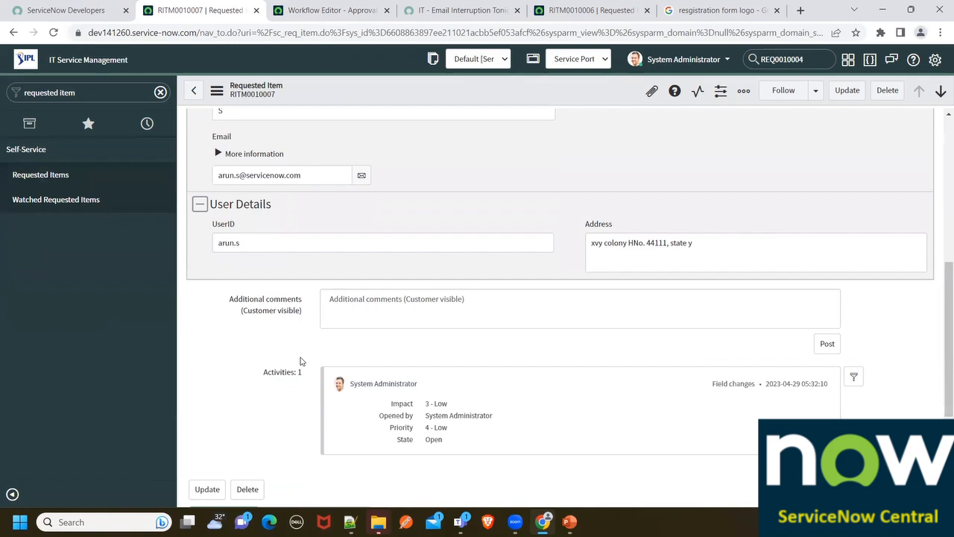
scroll(302, 336, "up", 5)
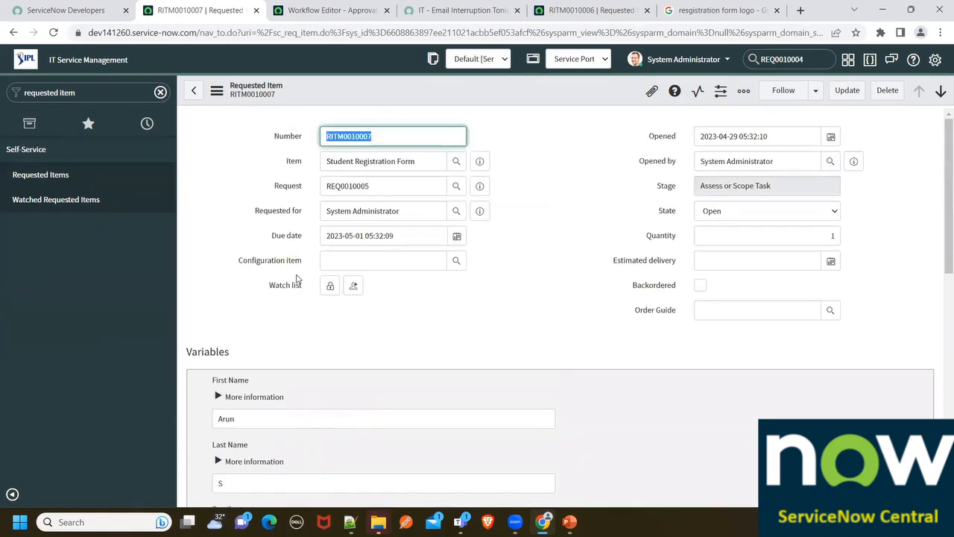
scroll(296, 278, "down", 3)
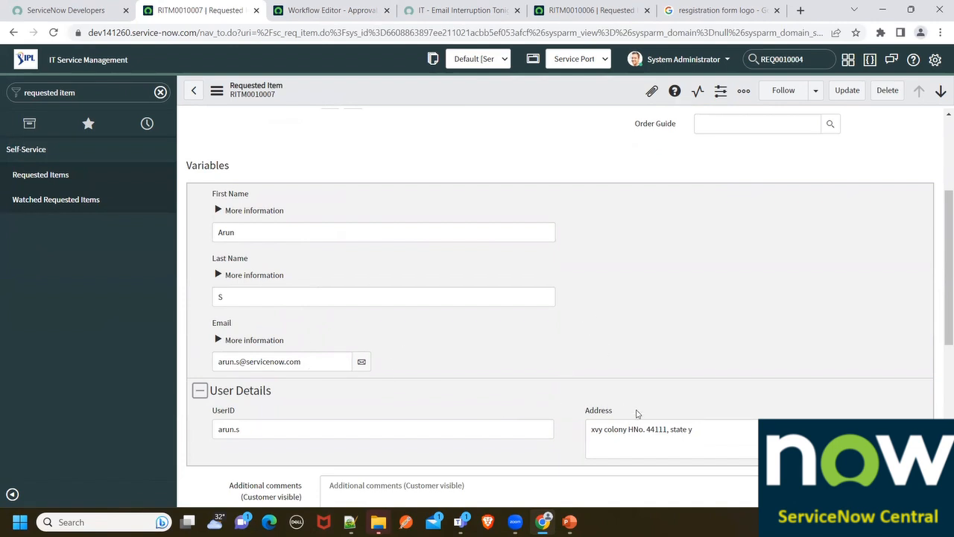
scroll(566, 328, "down", 5)
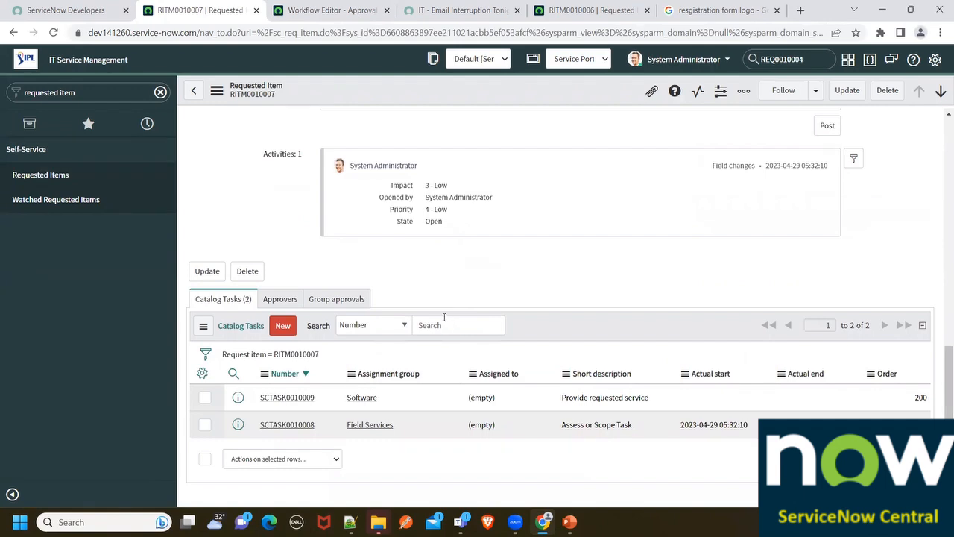
scroll(442, 327, "up", 15)
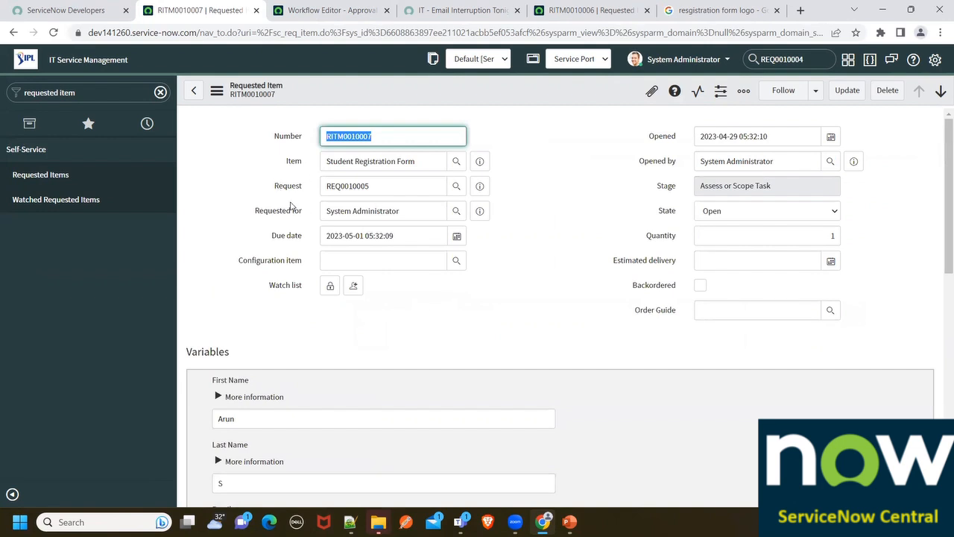
left_click(268, 215)
right_click(268, 215)
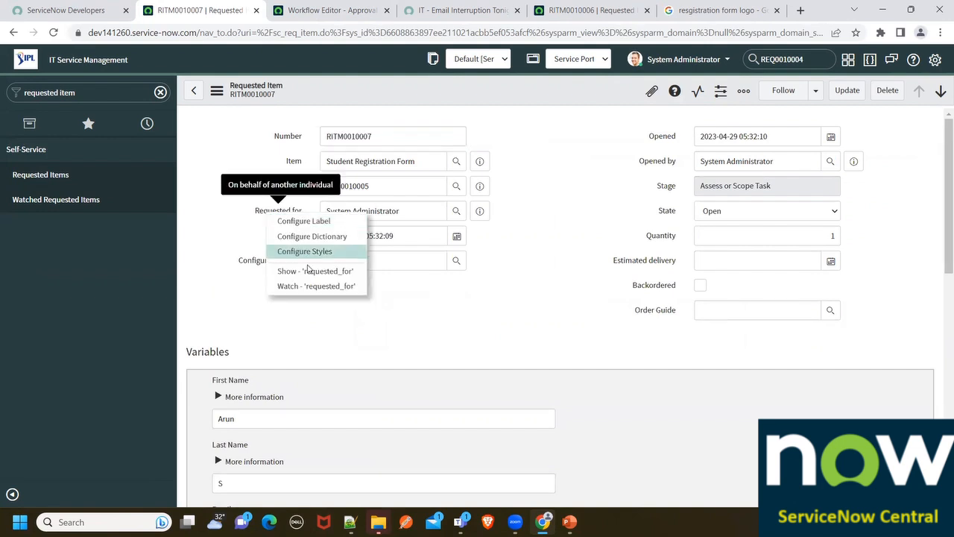
left_click(315, 285)
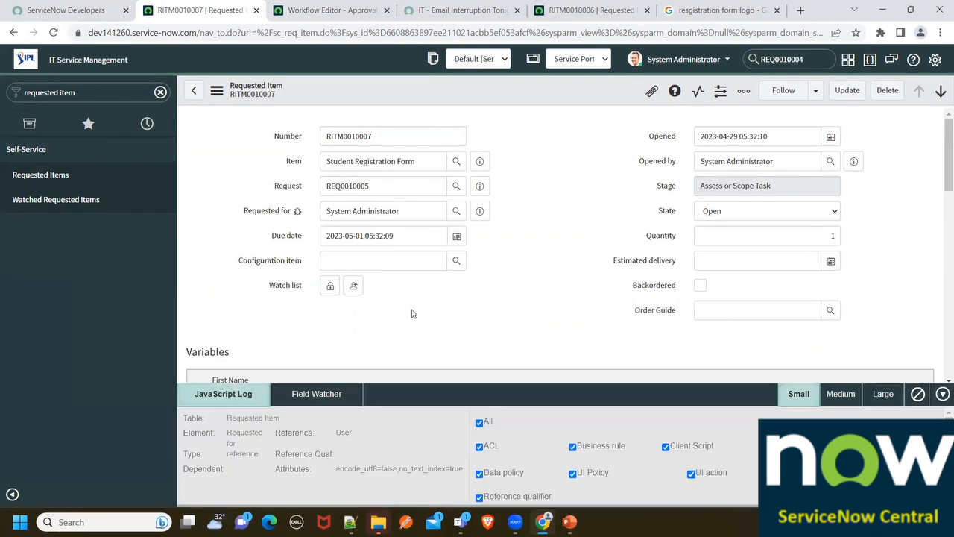
right_click(286, 211)
left_click(335, 287)
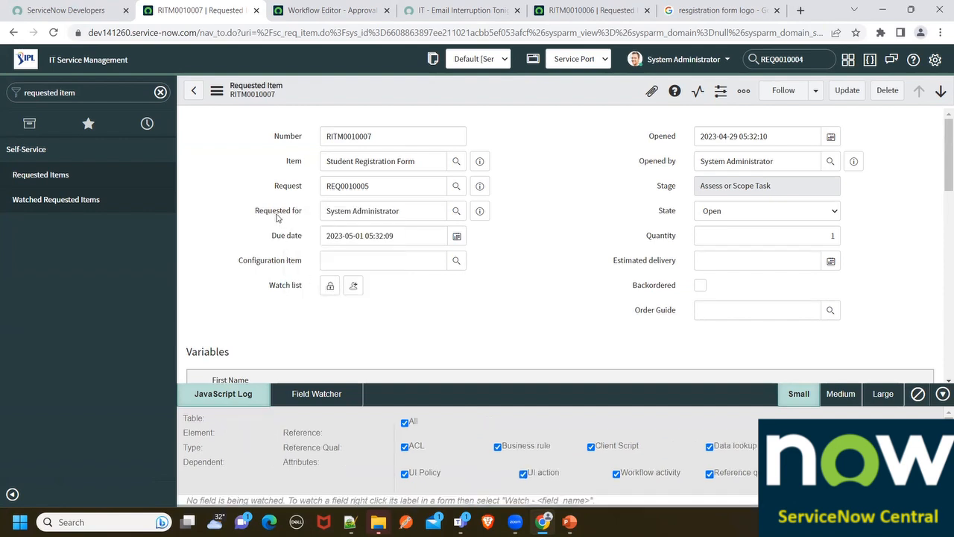
Show the dictionary information of the Requested for field and copy its field name, requested_for.
right_click(278, 211)
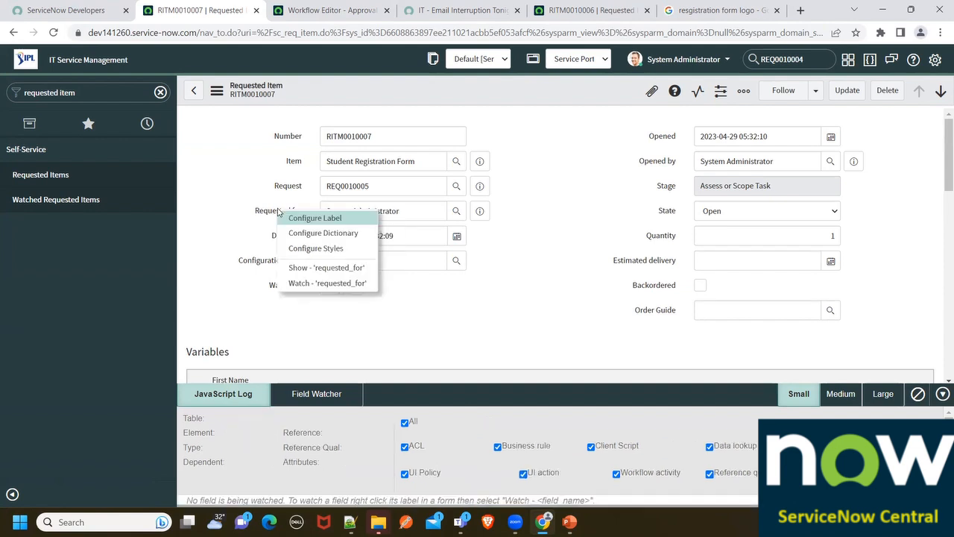
left_click(320, 266)
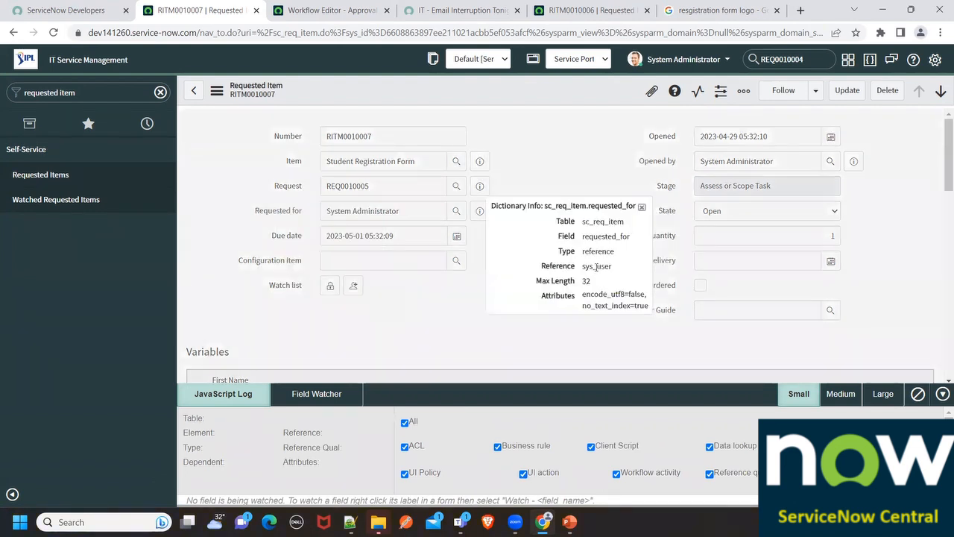
double_click(600, 237)
key("ctrl+c")
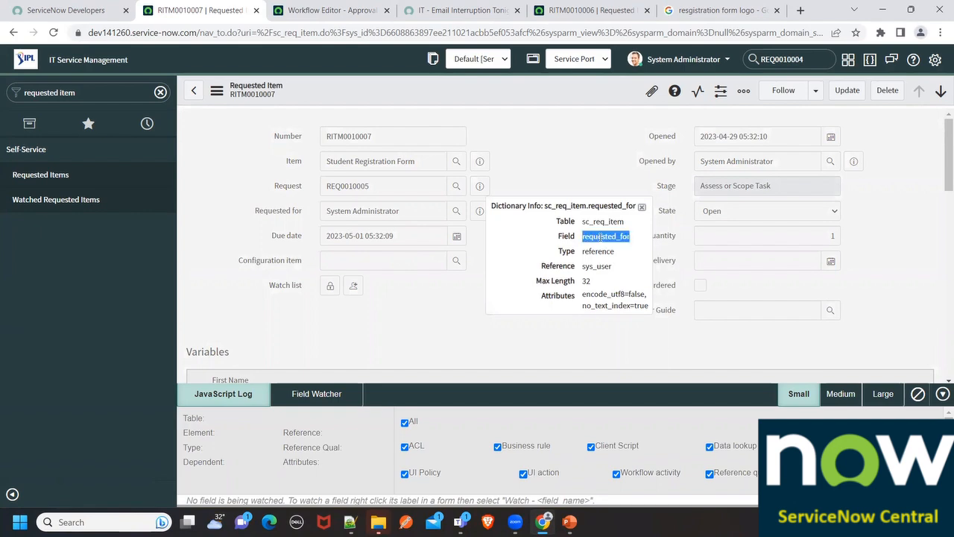
Return to the workflow activity and complete the approvers script expression as current.variables.requested_for.manager.
left_click(332, 10)
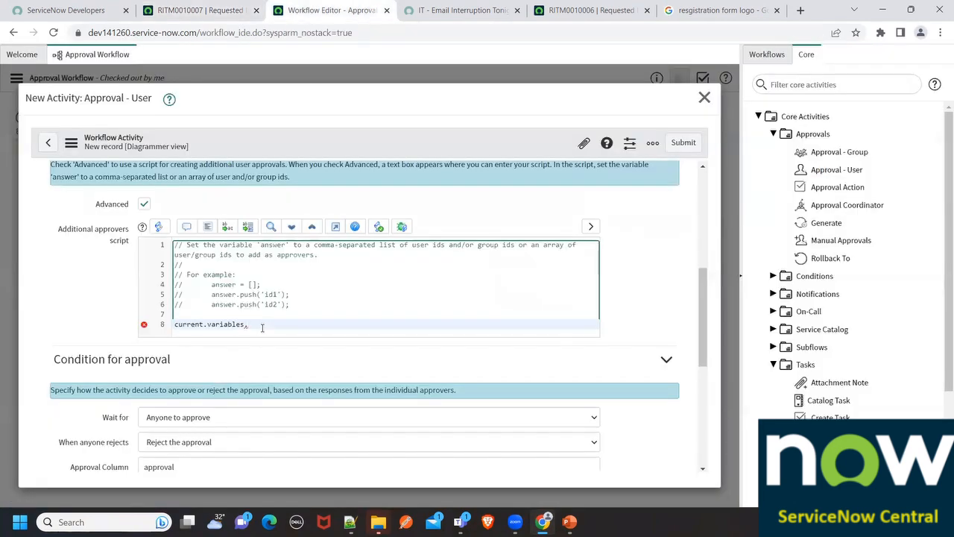
key("ctrl+v")
type(".")
Declare an empty array with "var answer = [];" on its own line above the manager expression.
left_click_drag(187, 275, 294, 313)
left_click(182, 322)
left_click(178, 317)
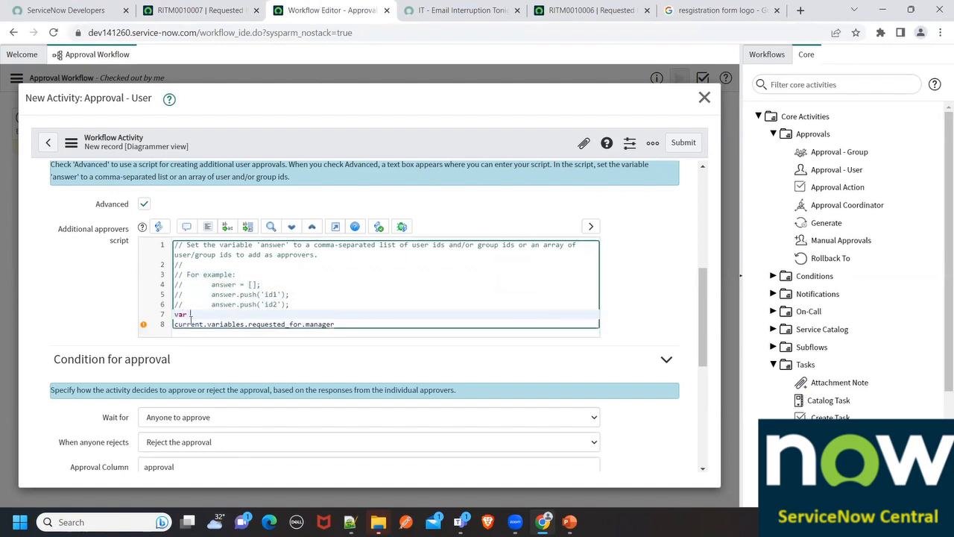
type("var answer = [")
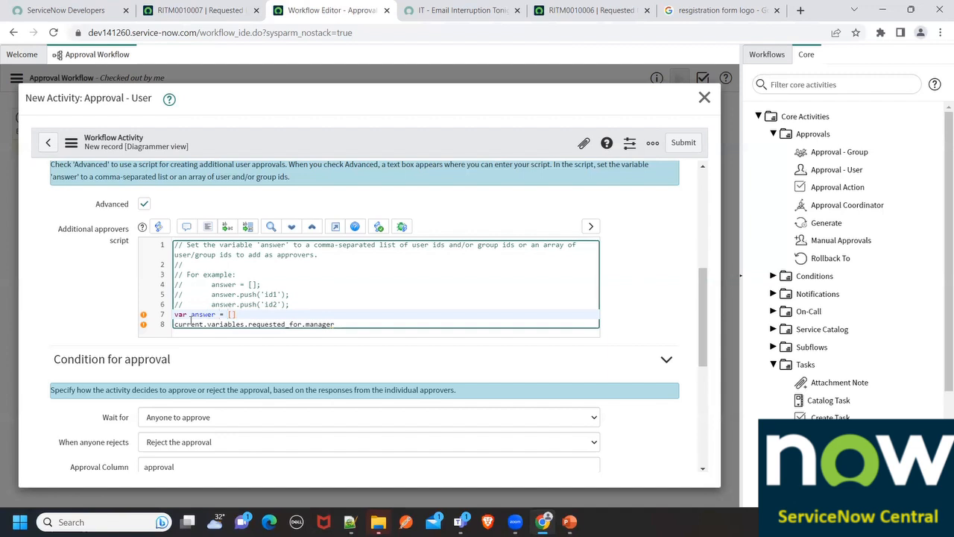
key("Return")
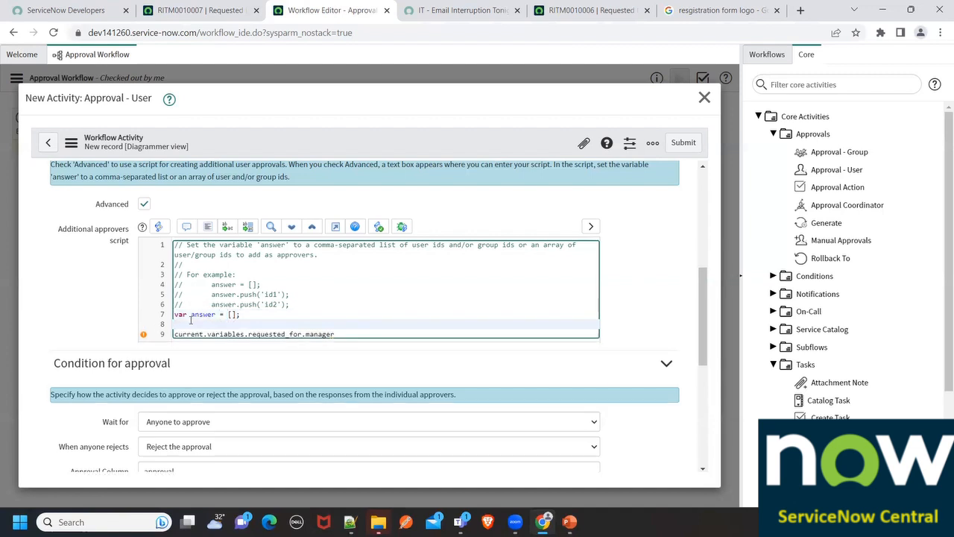
Add an answer.push() line from the sample comment and move current.variables.requested_for.manager into it in place of 'id2'.
left_click_drag(211, 304, 287, 304)
left_click(198, 325)
type("answer.push('id2');")
left_click_drag(356, 333, 174, 336)
key("ctrl+c")
key("BackSpace")
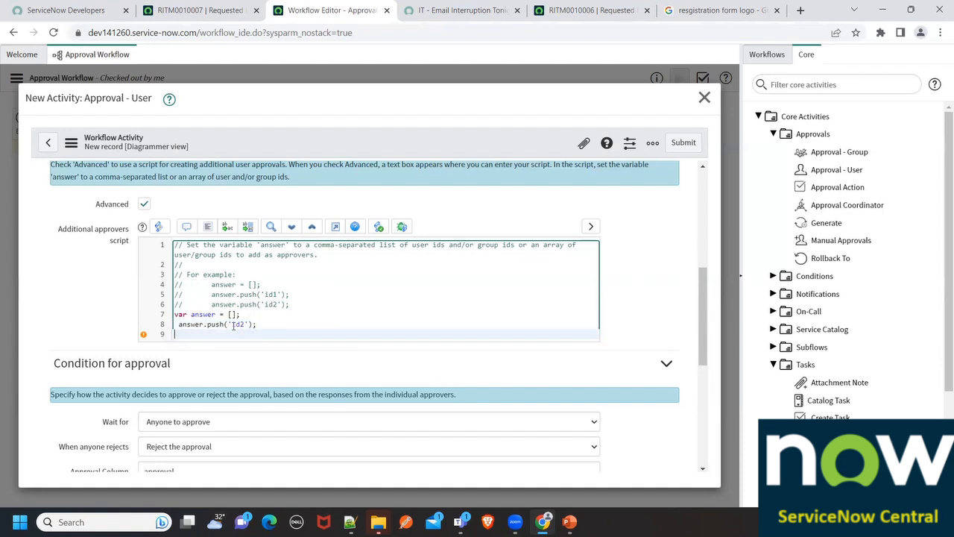
left_click_drag(228, 324, 246, 324)
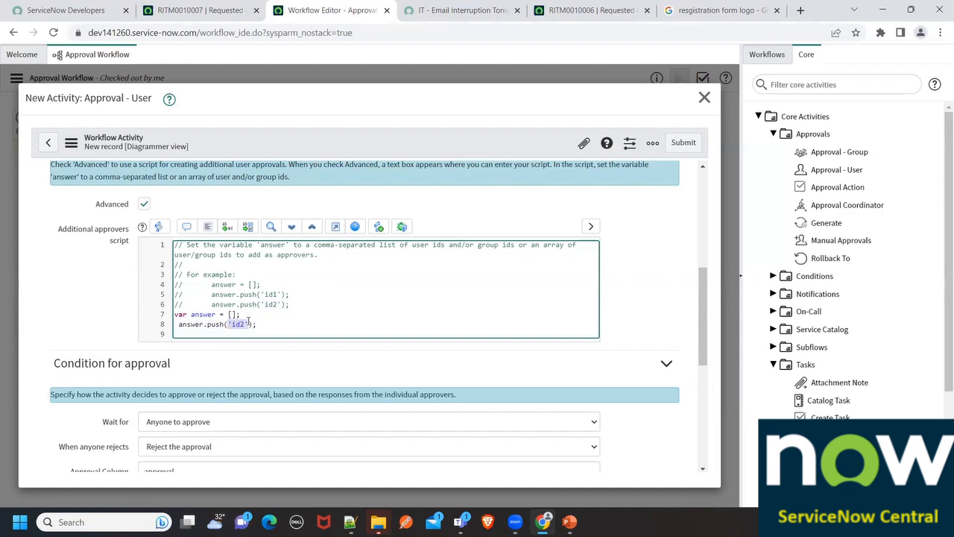
key("ctrl+v")
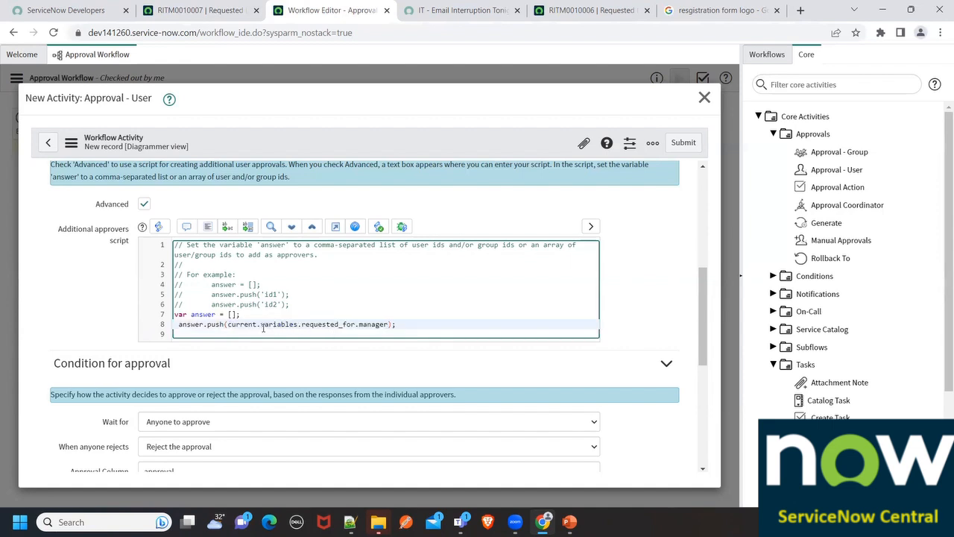
Shorten the pushed expression to current.requested_for.manager and submit the approval activity.
left_click_drag(261, 325, 301, 322)
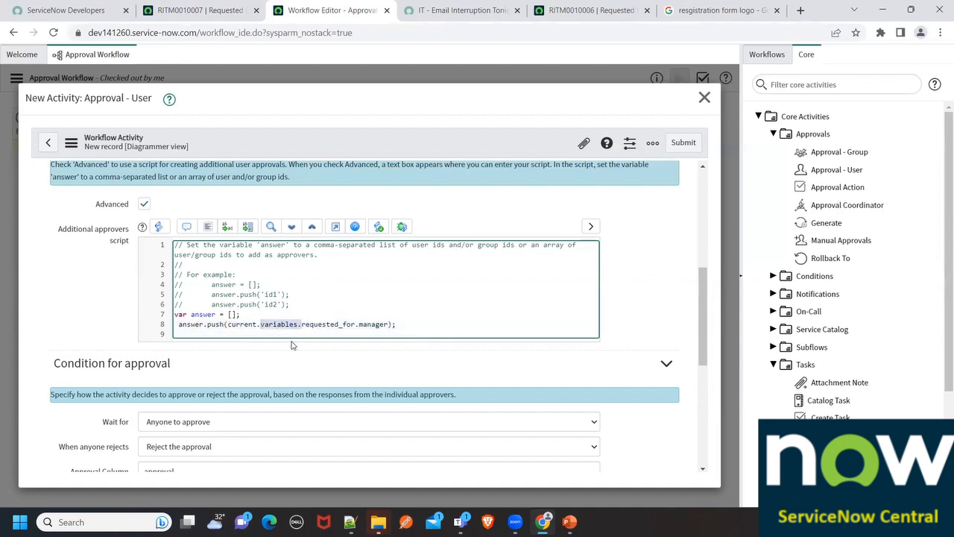
key("BackSpace")
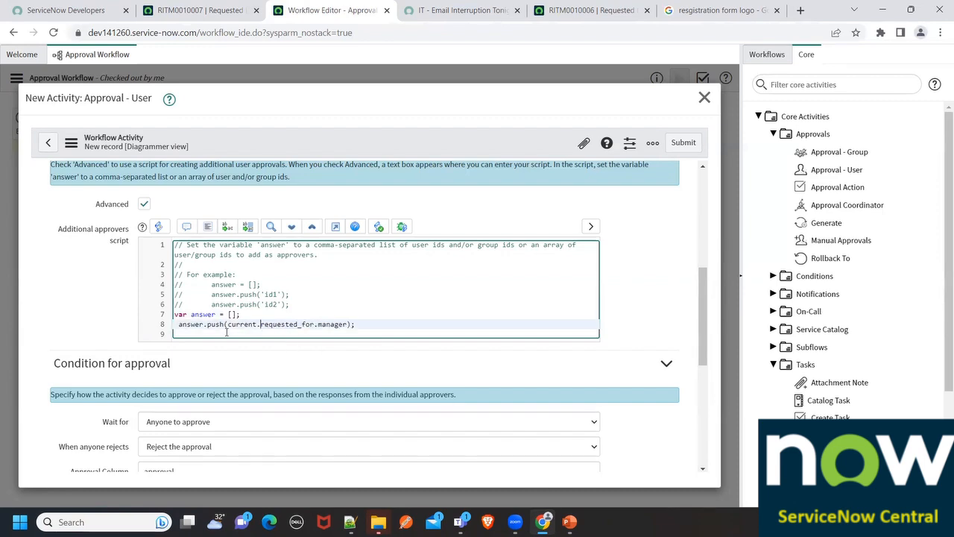
left_click(683, 143)
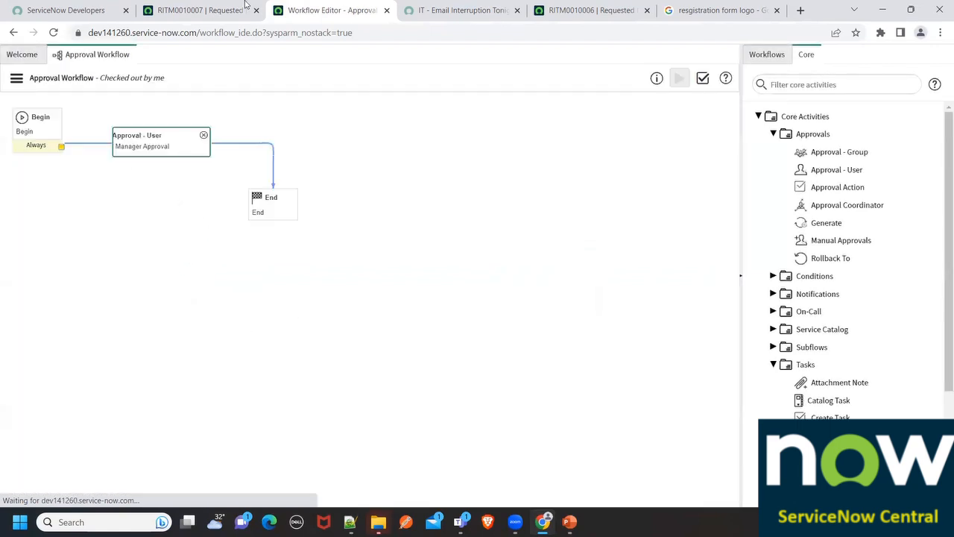
Go back to the requested item, close the dictionary information, and open the Requested for user's record in a new tab.
left_click(215, 11)
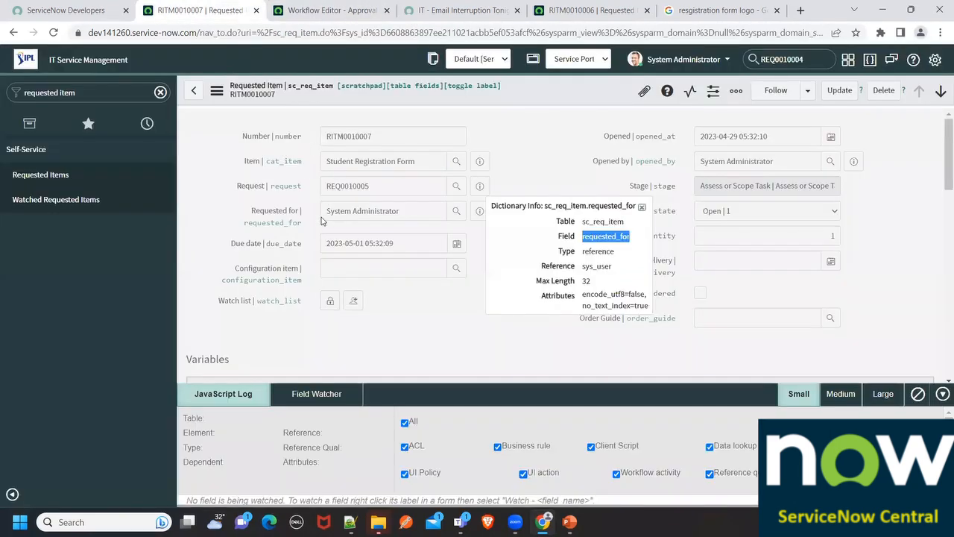
left_click(641, 206)
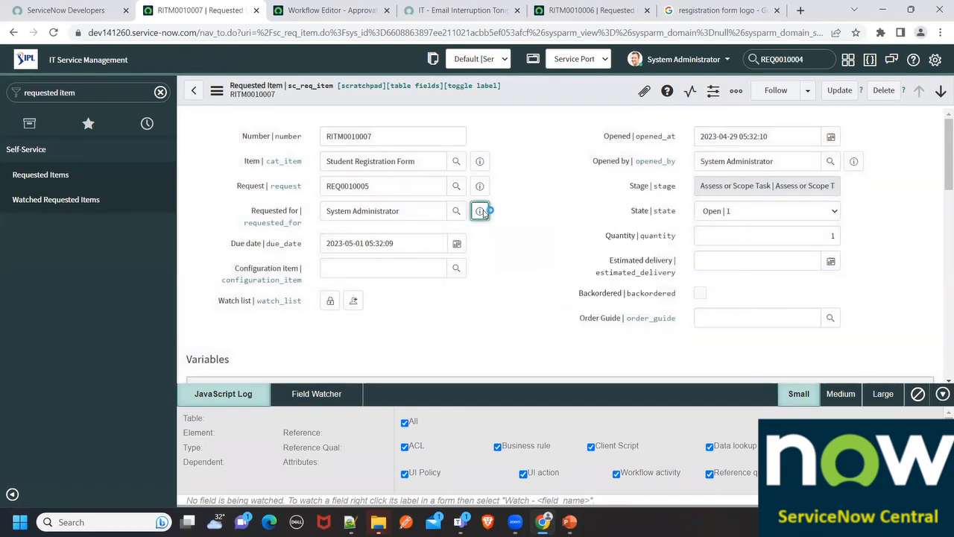
left_click(481, 211)
middle_click(659, 242)
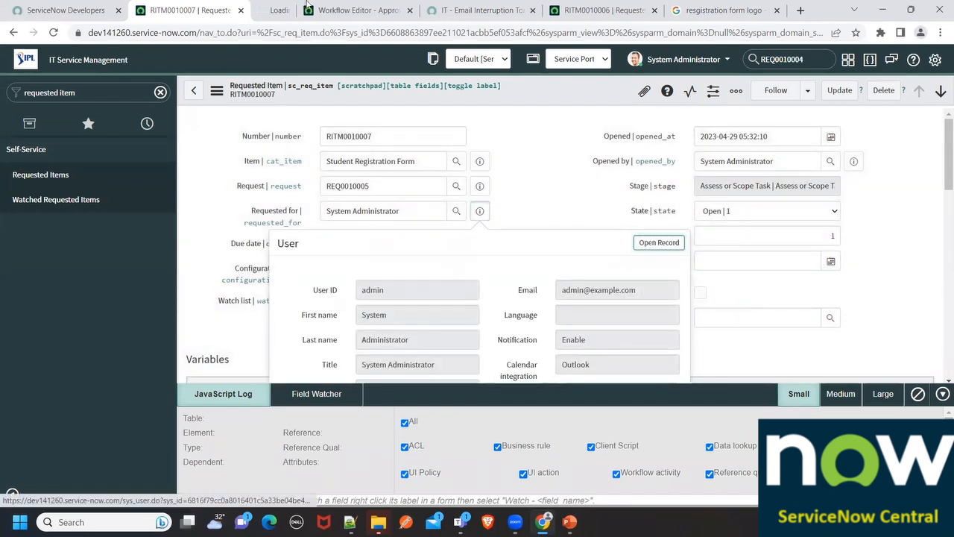
left_click(301, 7)
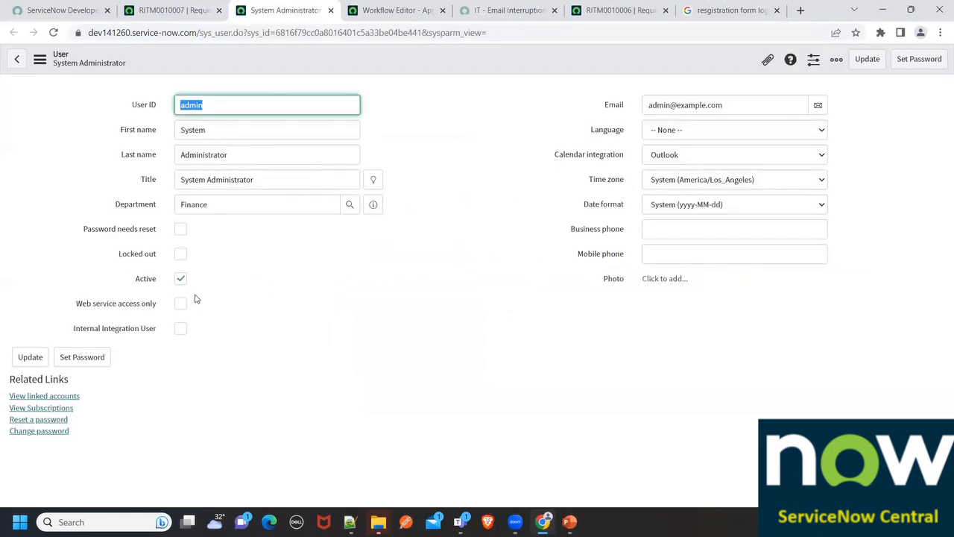
Try to edit the User form's layout from the user record and view the Global application's record.
left_click(41, 60)
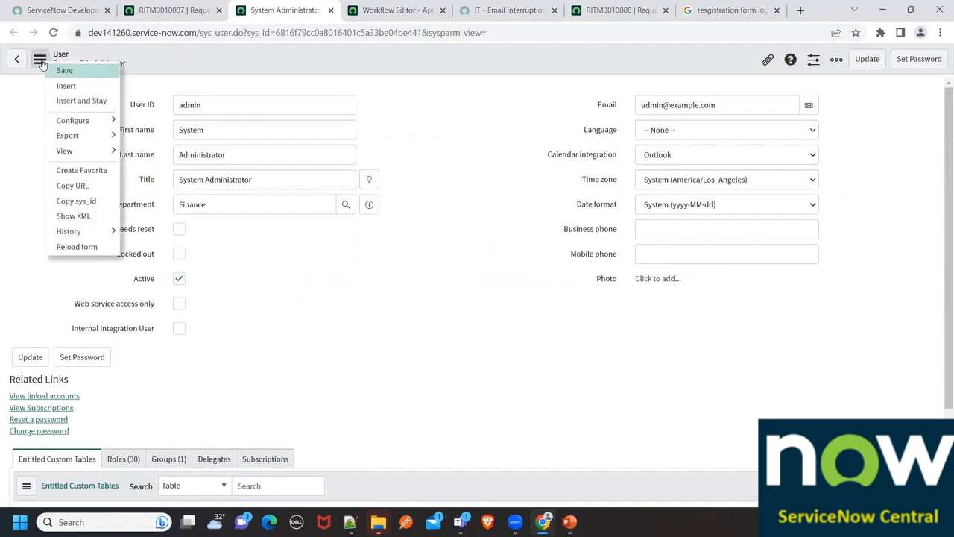
right_click(401, 61)
mouse_move(444, 141)
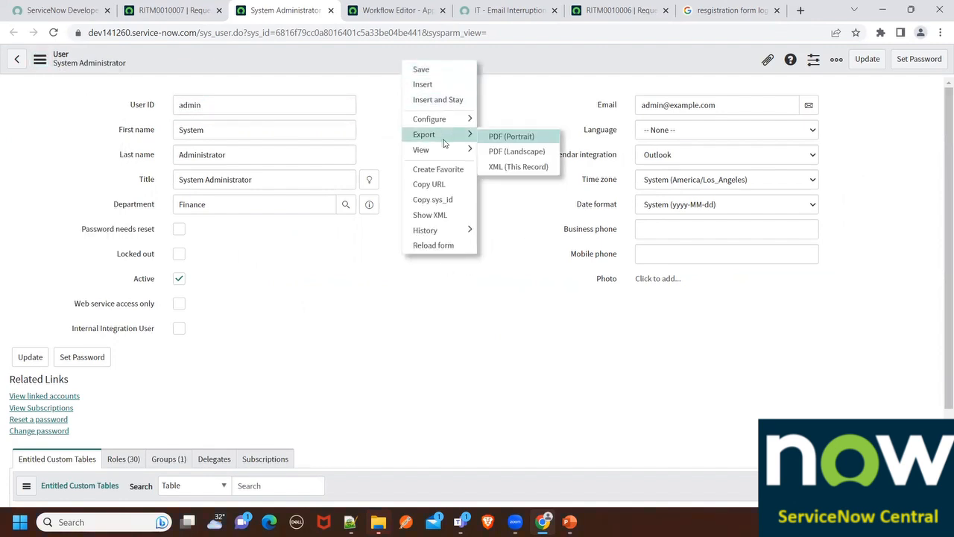
mouse_move(468, 119)
left_click(521, 136)
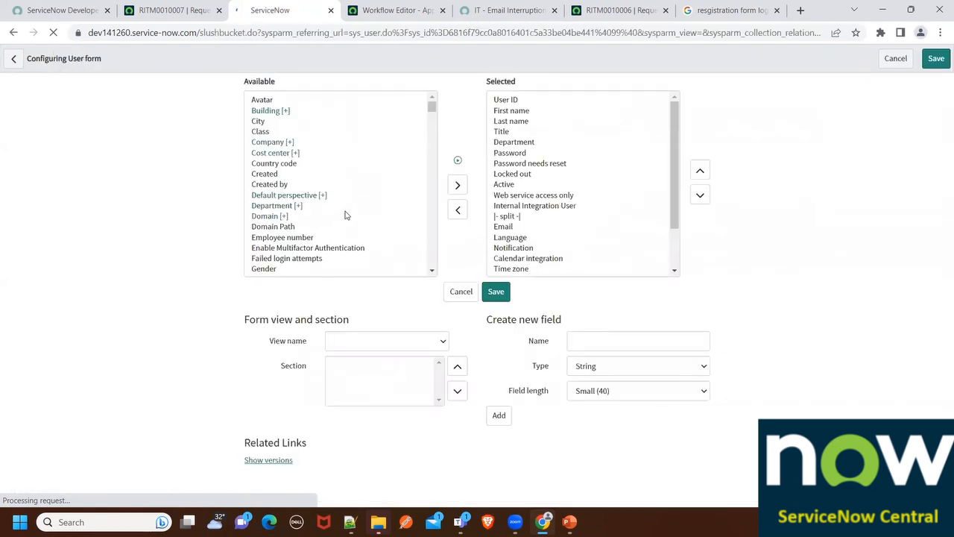
left_click(366, 175)
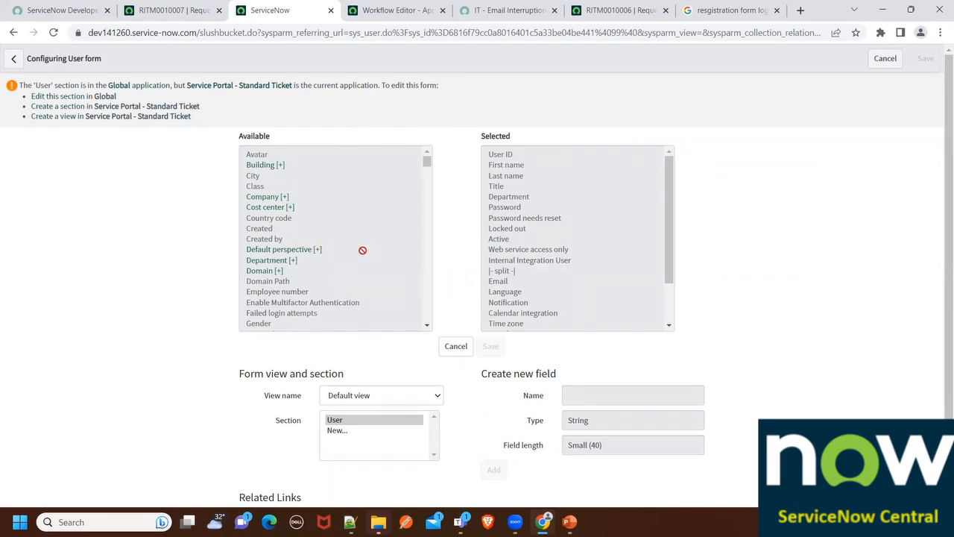
scroll(519, 282, "down", 2)
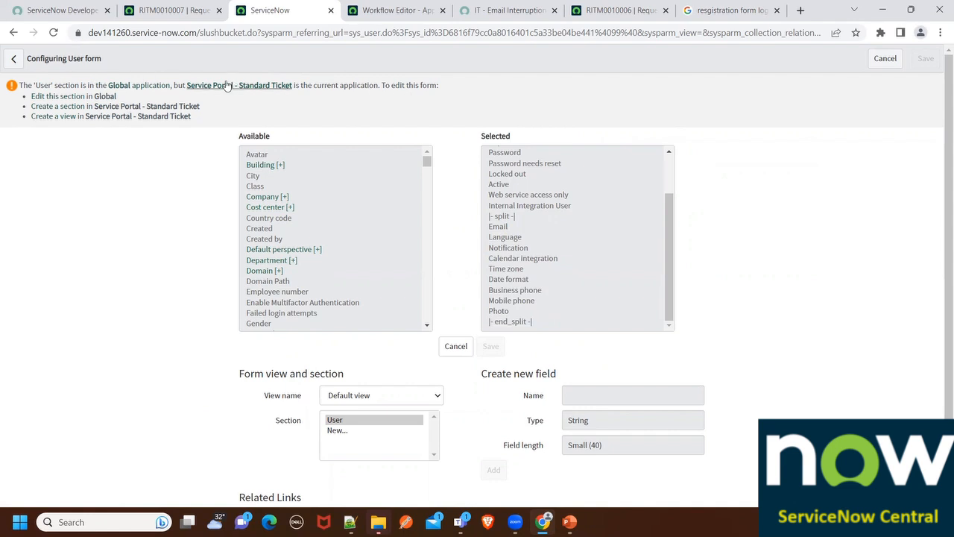
left_click(158, 90)
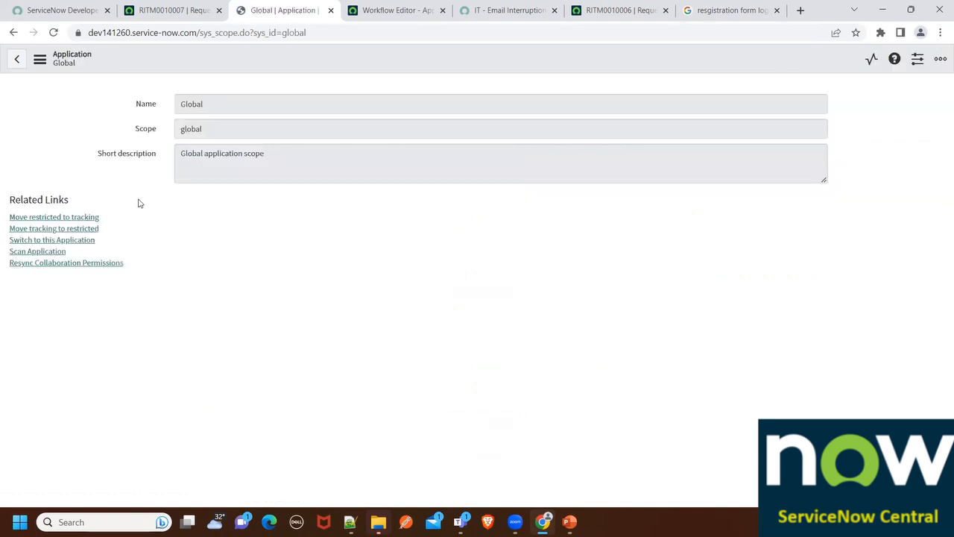
left_click(13, 34)
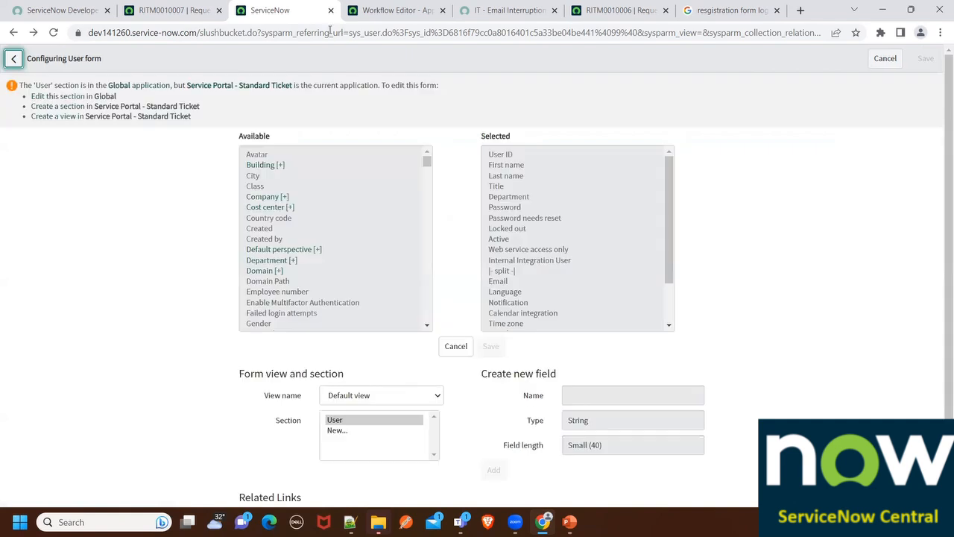
Return to requested item RITM0010007, filter the navigator for "user a", and open the Users list in a new tab.
left_click(188, 17)
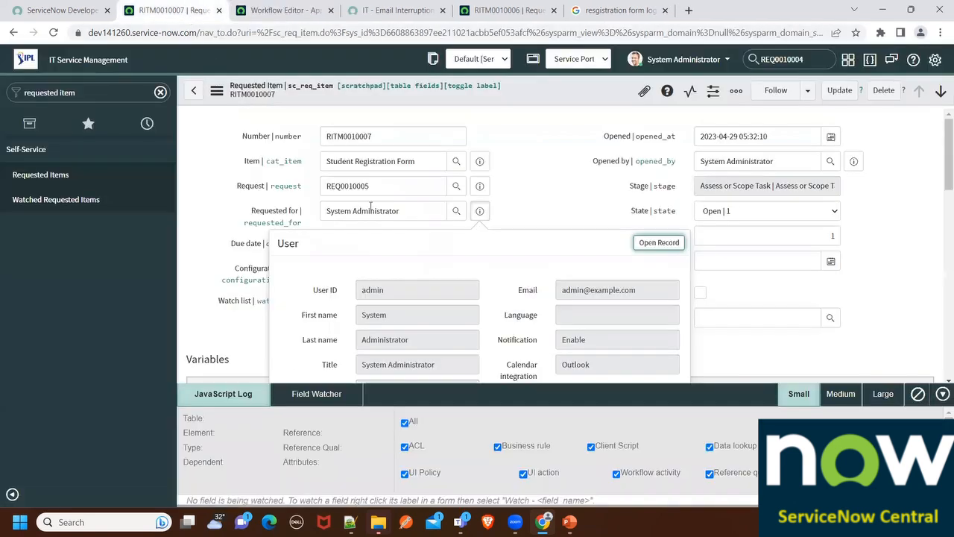
left_click(84, 95)
type("user a")
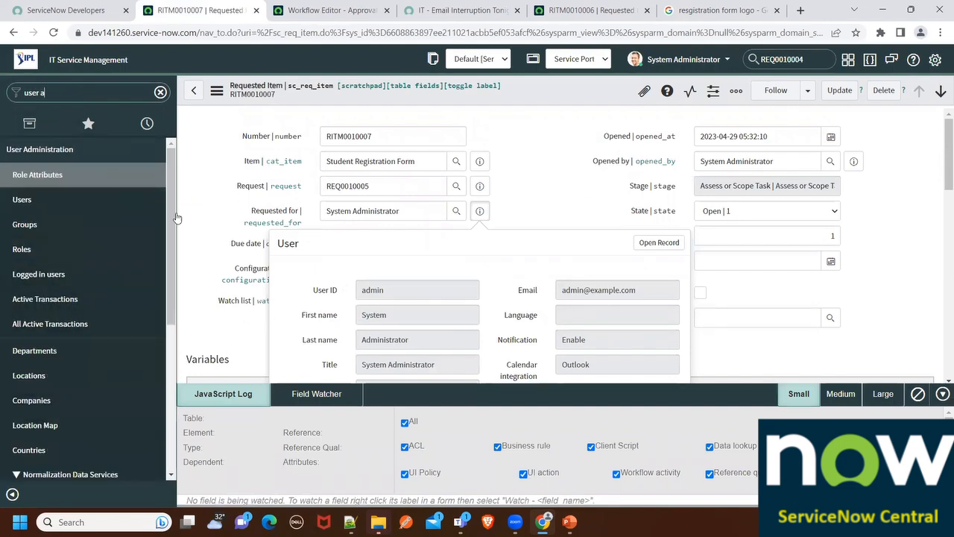
left_click(35, 198)
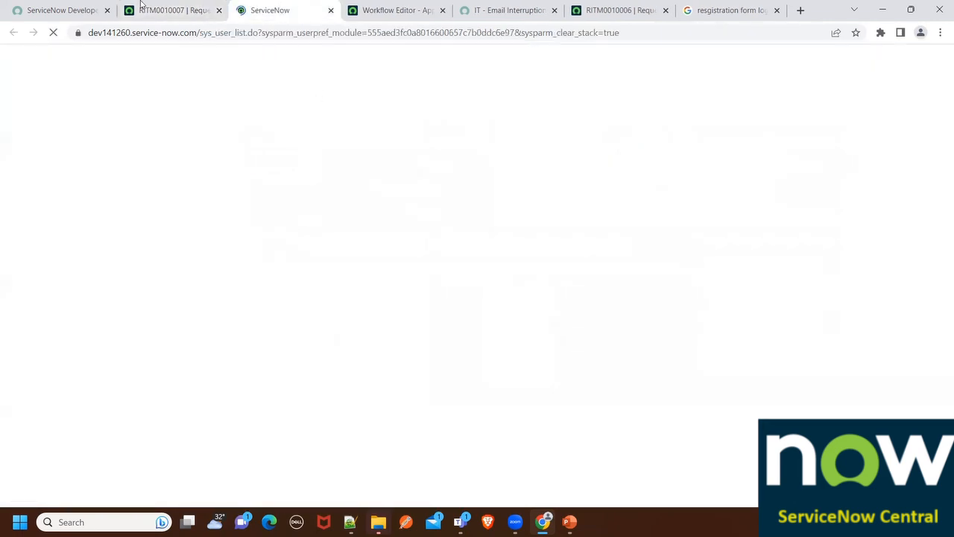
Copy the Requested for value from the requested item and filter the Users list's Name column by it.
left_click(141, 6)
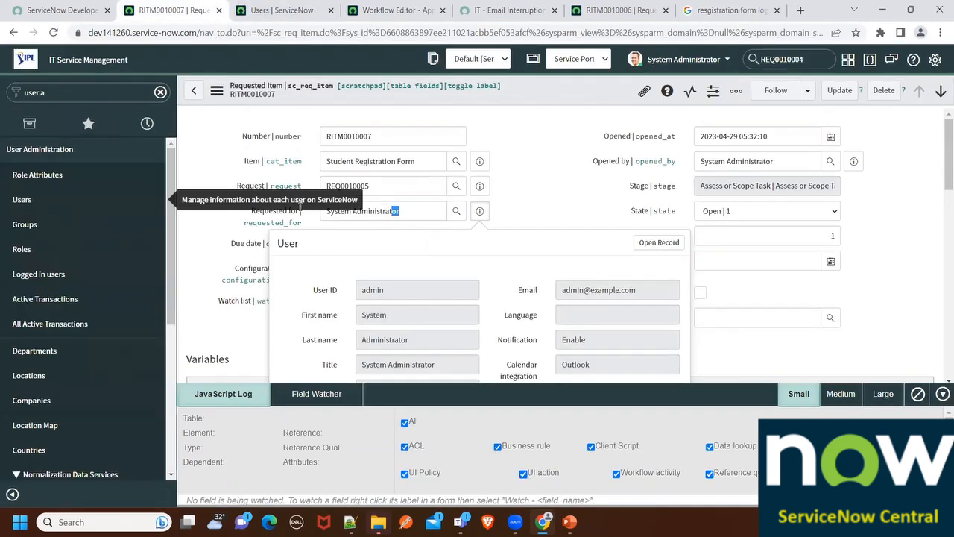
left_click_drag(300, 205, 305, 209)
key("ctrl+c")
left_click(274, 10)
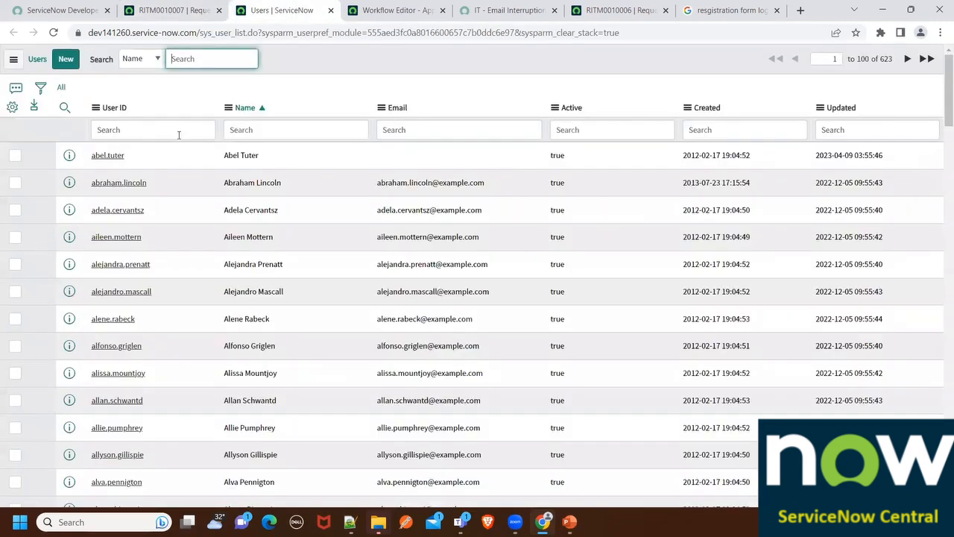
left_click(260, 129)
key("ctrl+v")
key("Return")
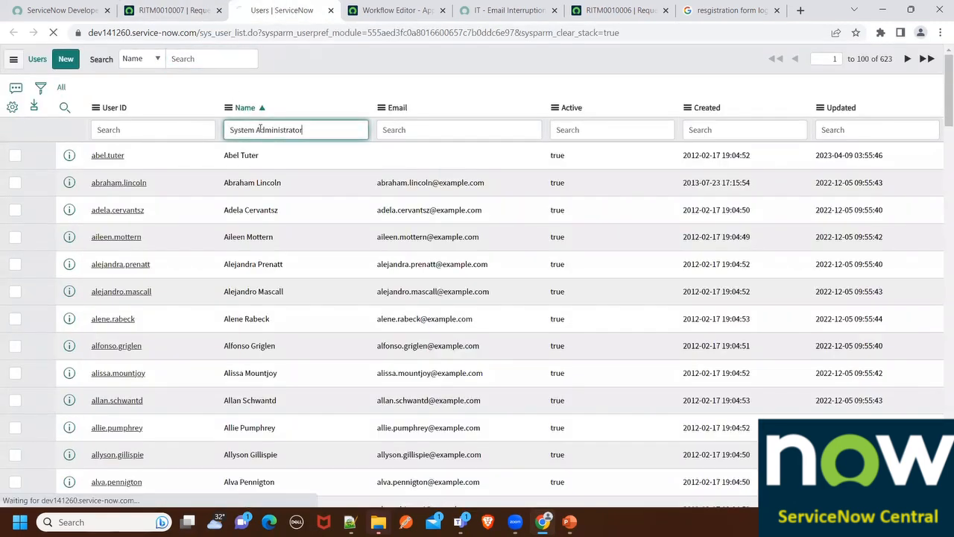
Add the Manager column to the Users list, placed directly after Name.
left_click(15, 111)
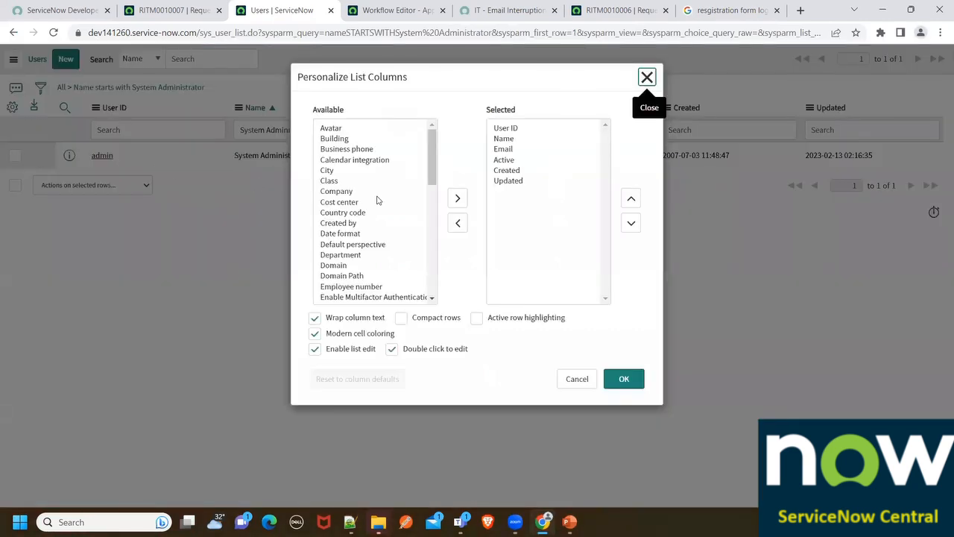
left_click(377, 192)
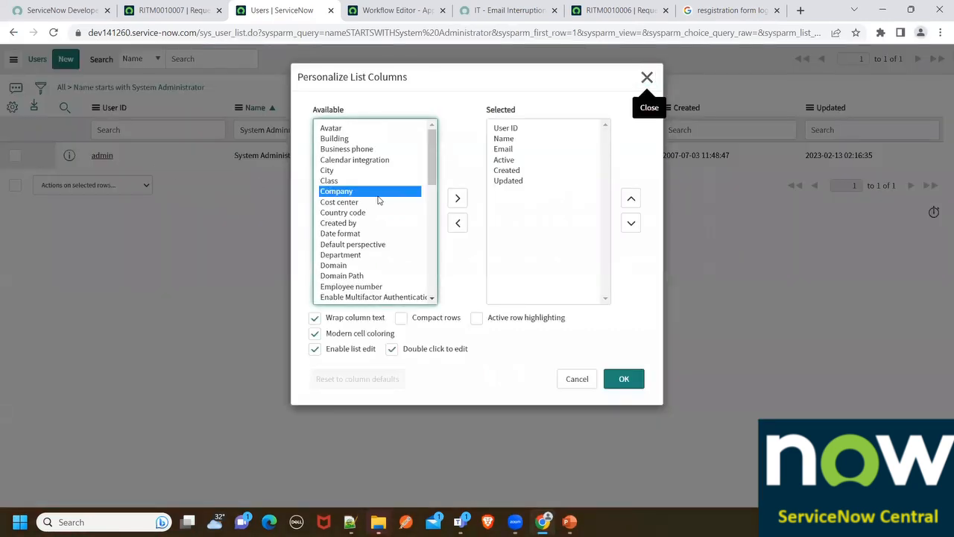
key("m")
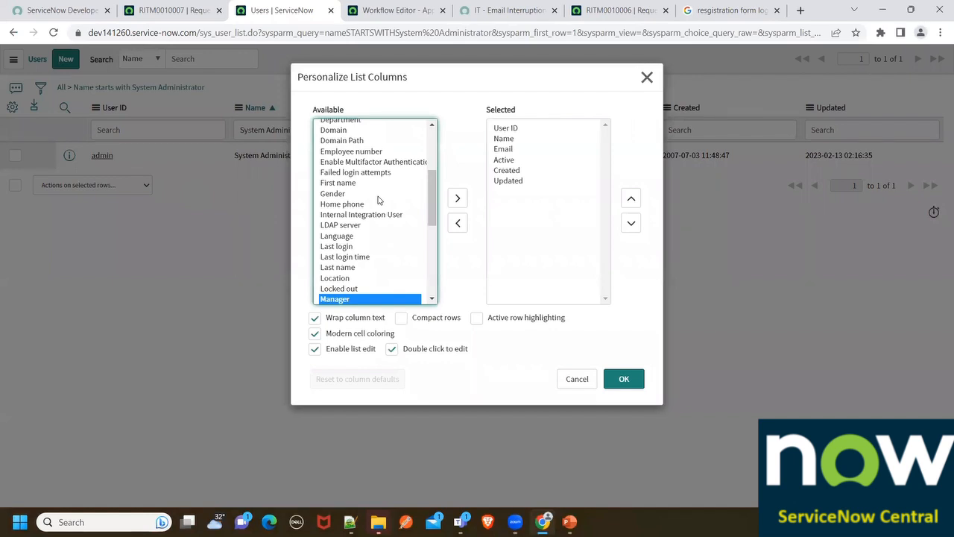
left_click(458, 198)
left_click(630, 200)
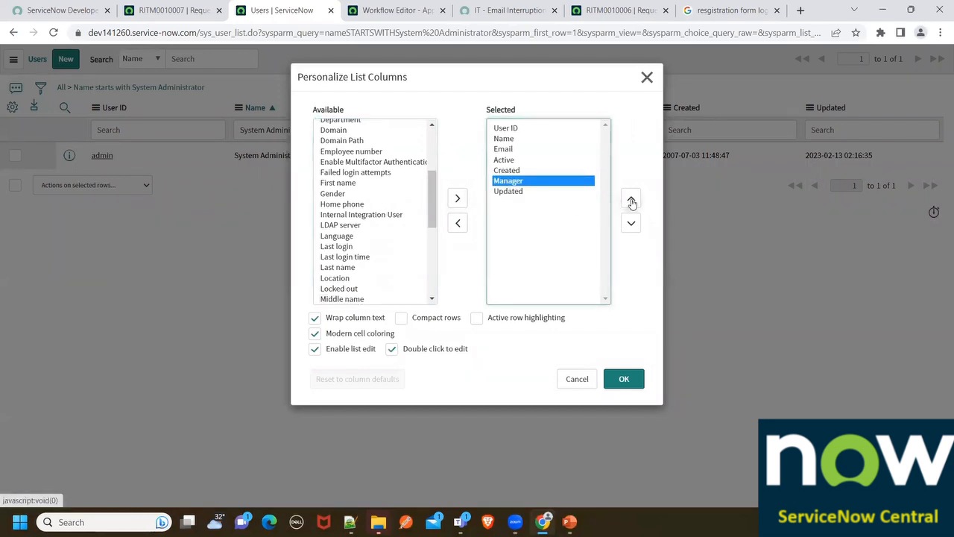
left_click(630, 200)
left_click(631, 199)
left_click(630, 200)
left_click(633, 379)
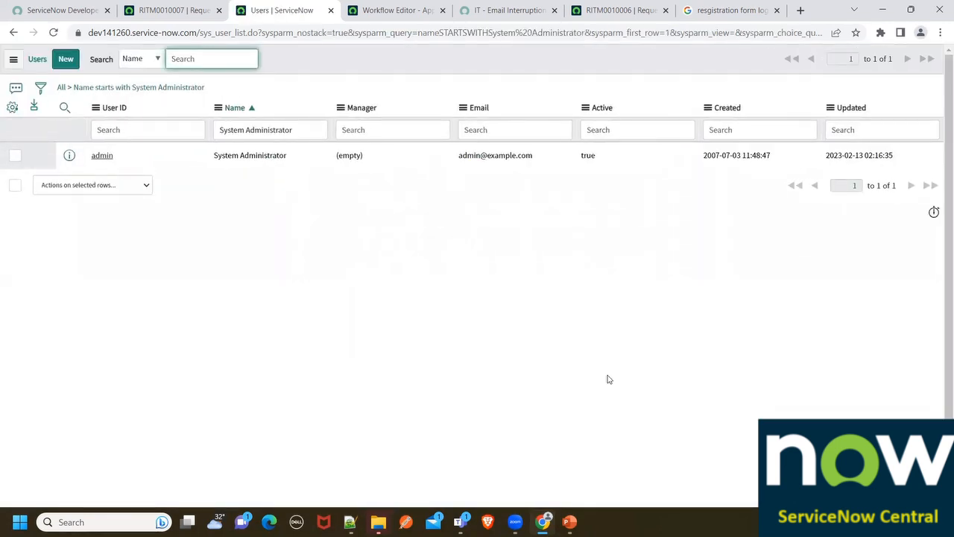
Set the admin user's Manager to the first match for "ab" and save the cell.
left_click(377, 164)
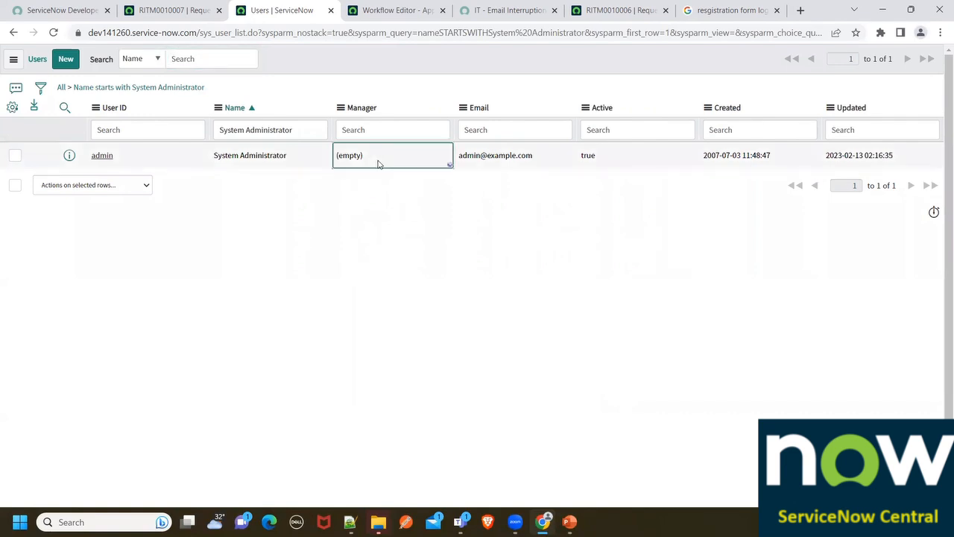
double_click(378, 163)
type("a")
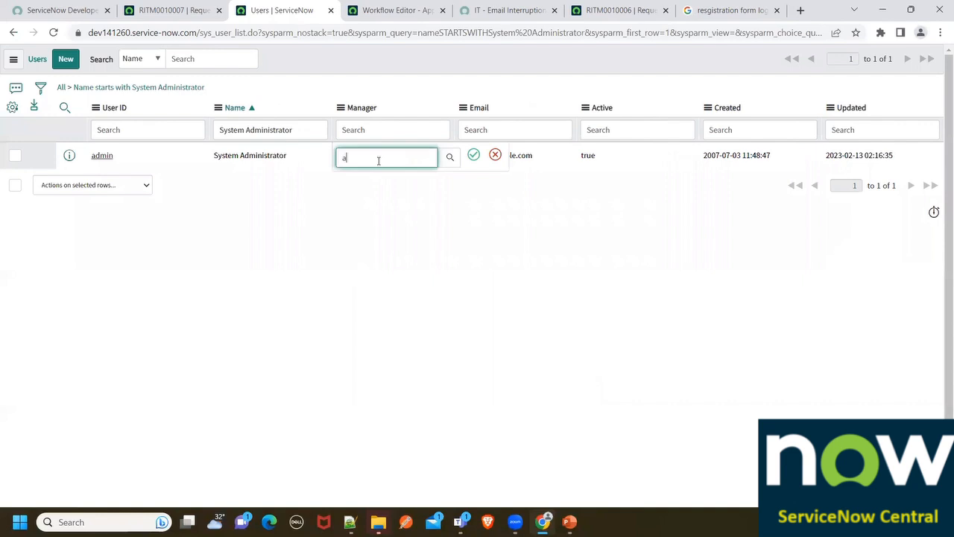
type("b")
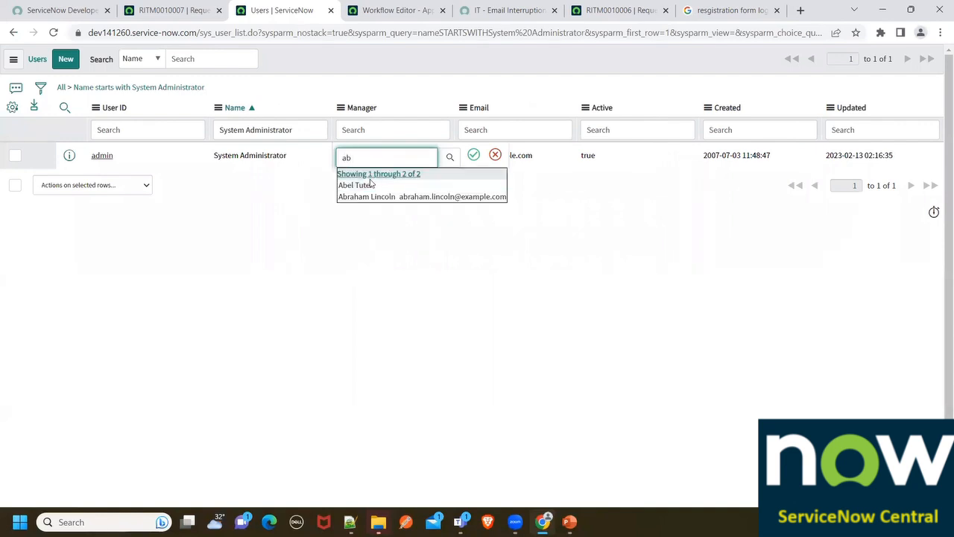
left_click(369, 187)
left_click(470, 157)
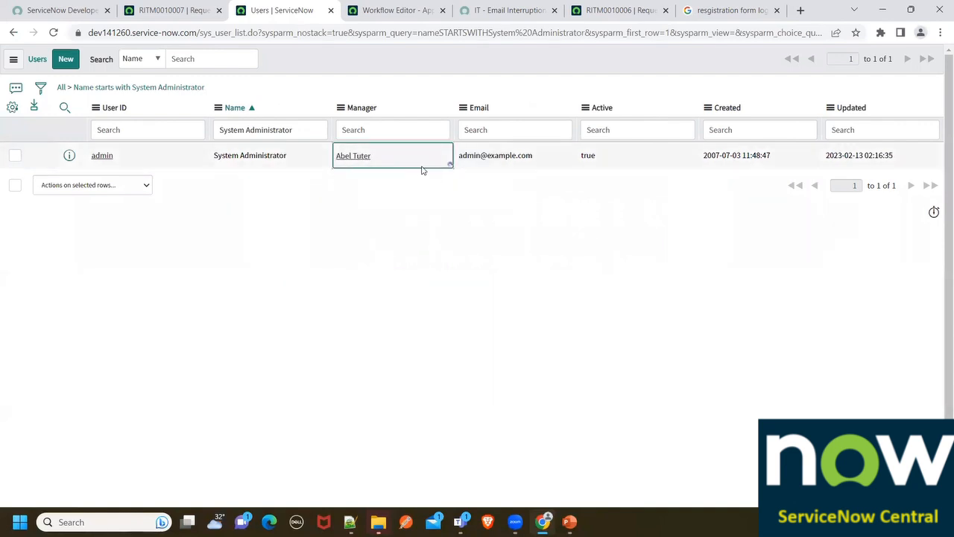
Return to the Approval Workflow and move the End activity farther right of the manager approval to make room.
left_click(430, 6)
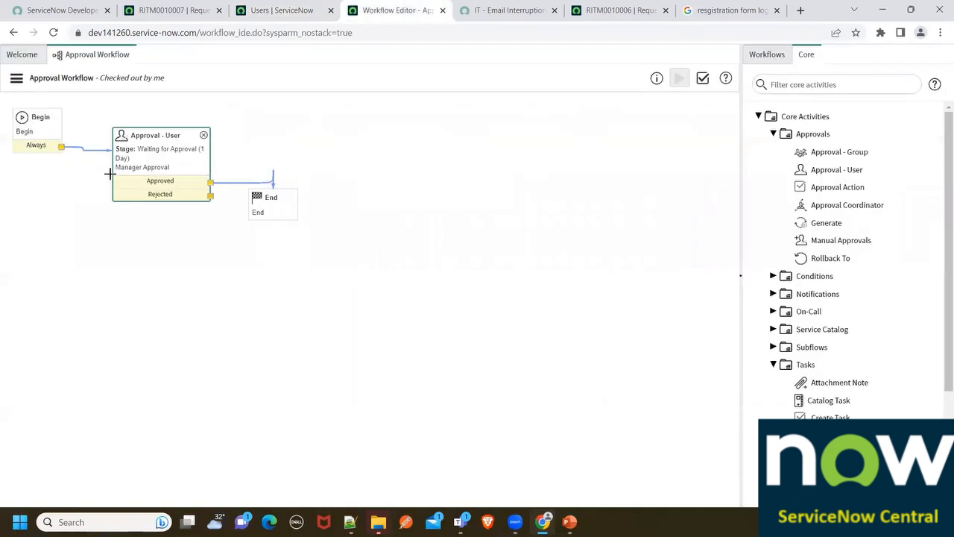
left_click_drag(272, 200, 453, 216)
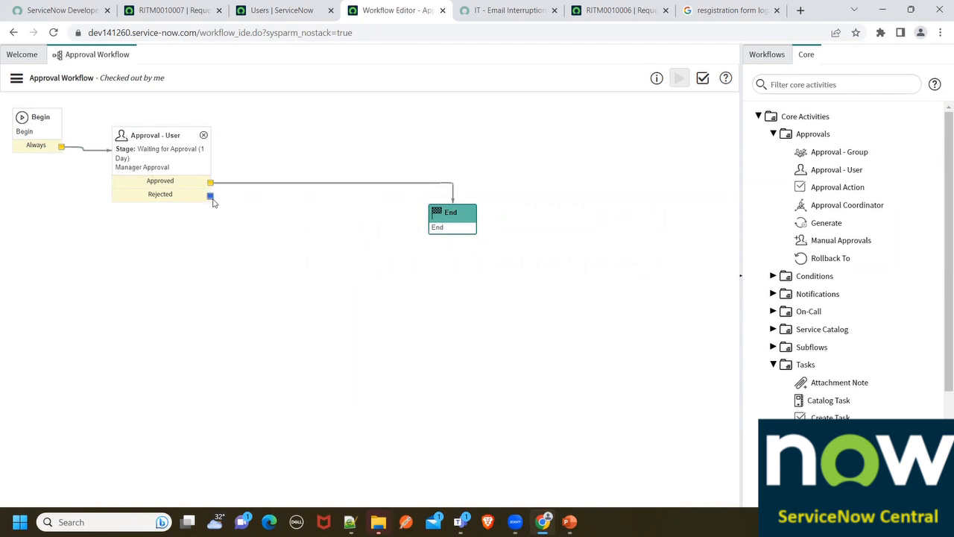
left_click_drag(211, 196, 338, 245)
Add a Set Values activity named "Set Values" below the approval activity and have it set State to Closed Incomplete.
scroll(817, 321, "down", 2)
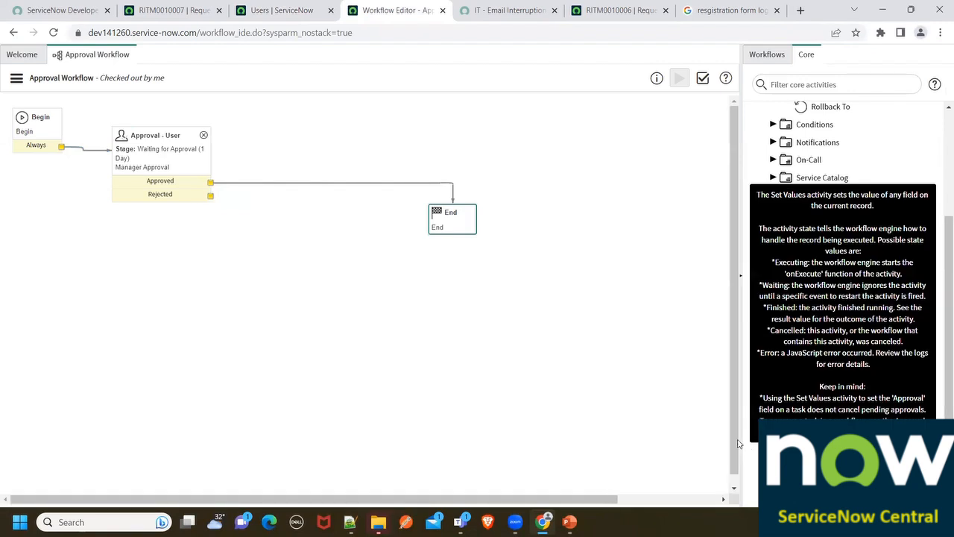
left_click_drag(819, 425, 272, 247)
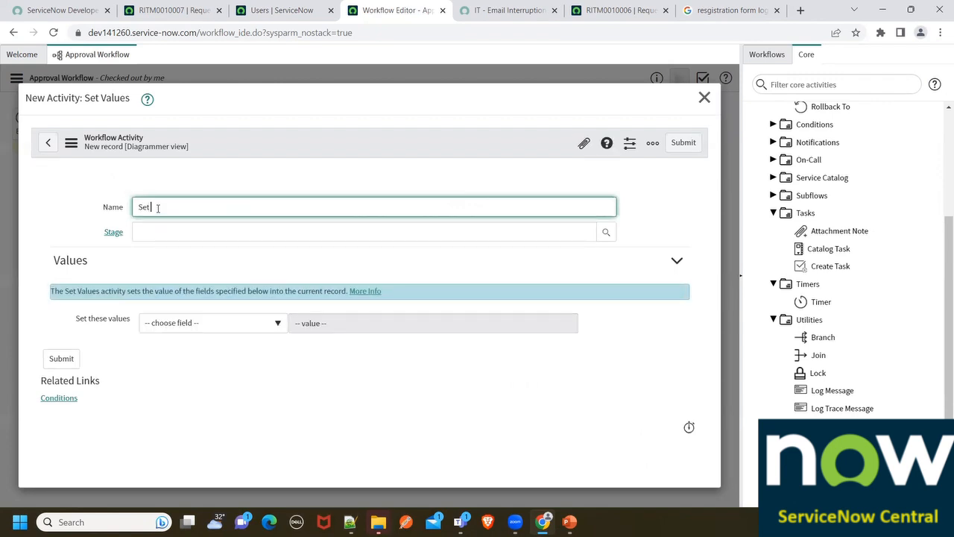
type("Values")
left_click(180, 326)
type("stat")
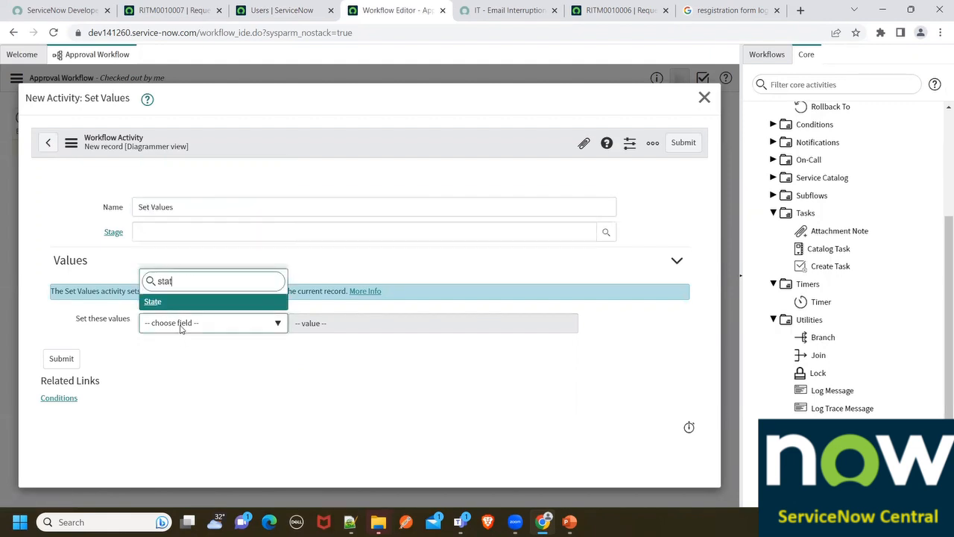
key("Return")
left_click(328, 325)
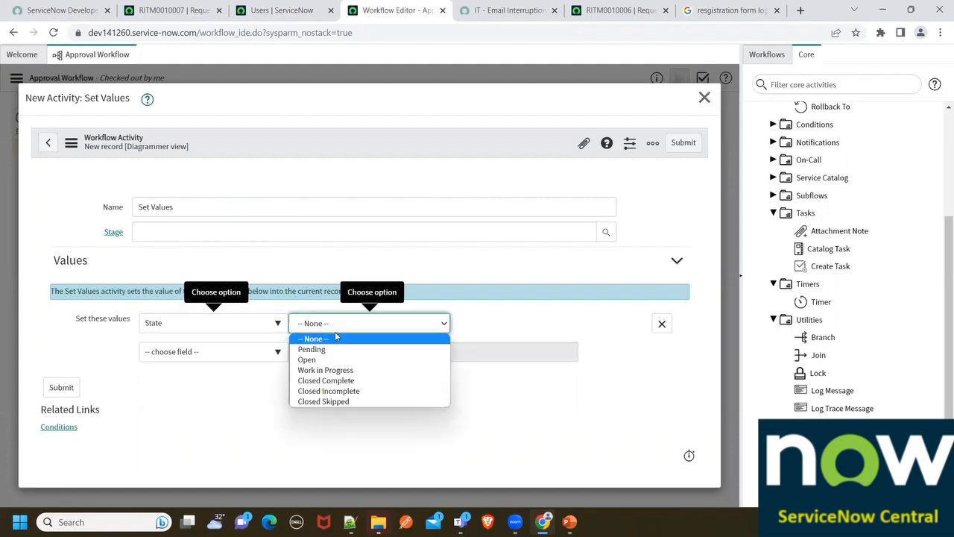
left_click(342, 392)
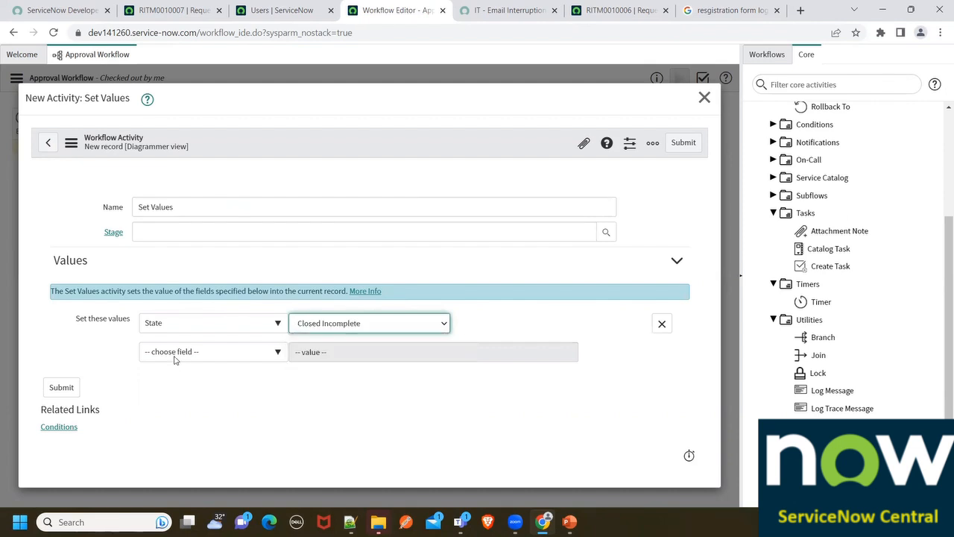
Have the Set Values activity also set Work notes to "Manager REjected Requeste" and submit it.
left_click(175, 352)
type("work")
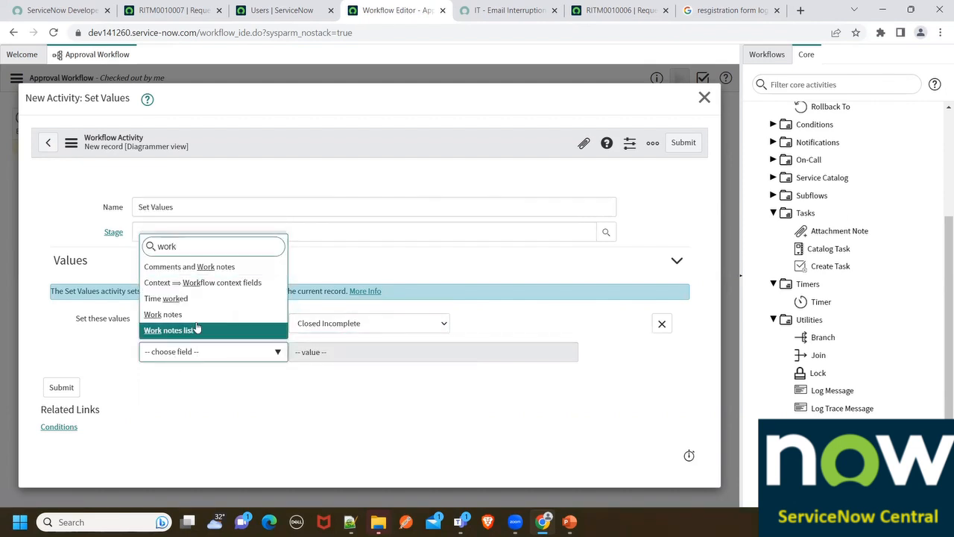
key("Return")
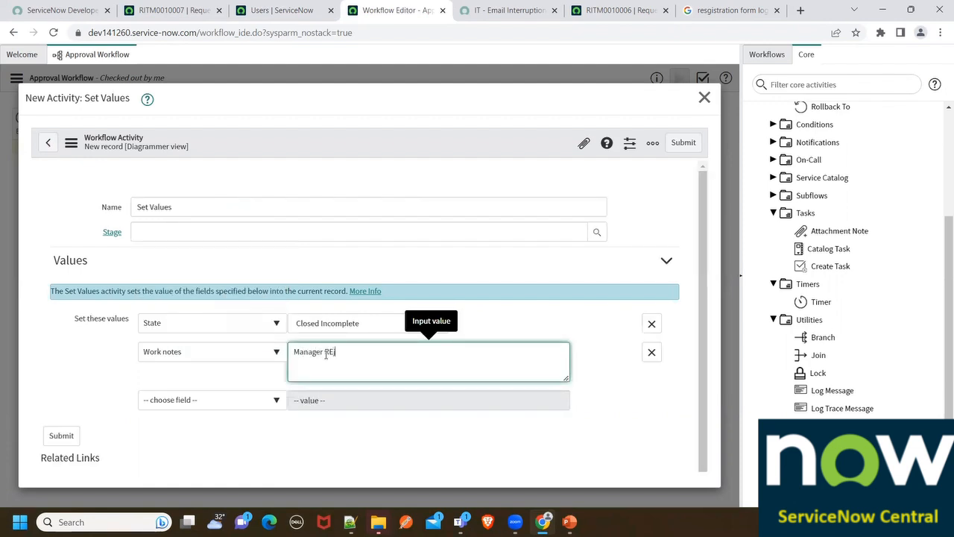
type("Manager REjected Requeste")
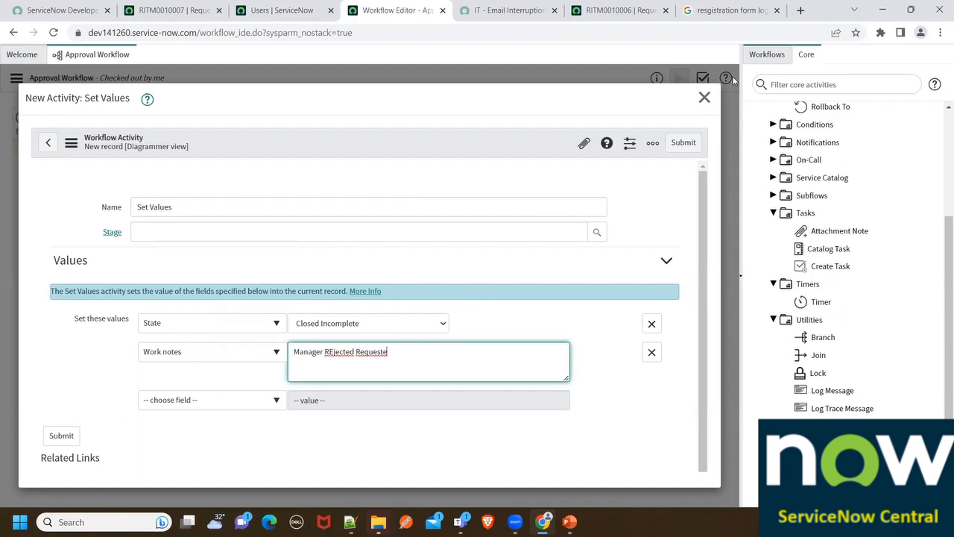
left_click(686, 144)
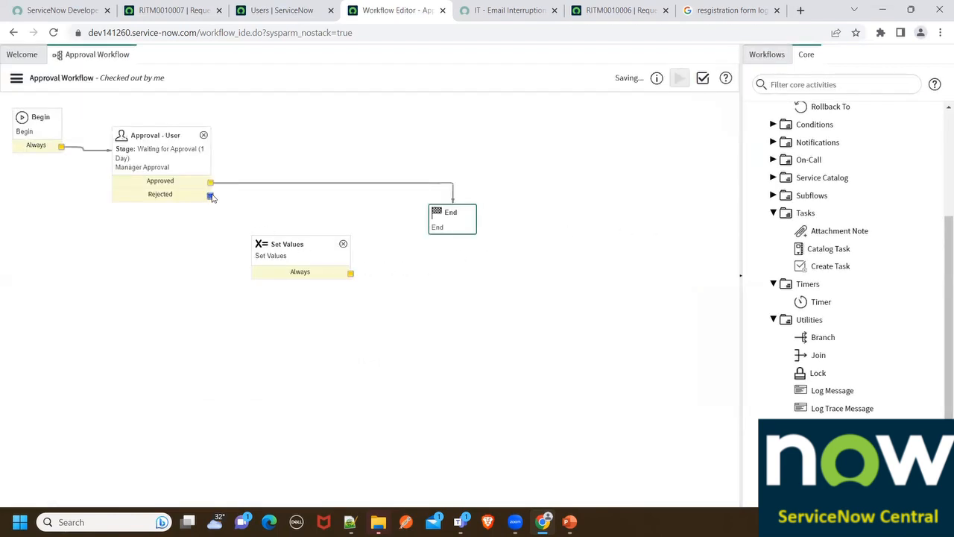
Connect the approval's Rejected outcome to Set Values and the Always outcome of Set Values to End.
left_click_drag(211, 195, 267, 242)
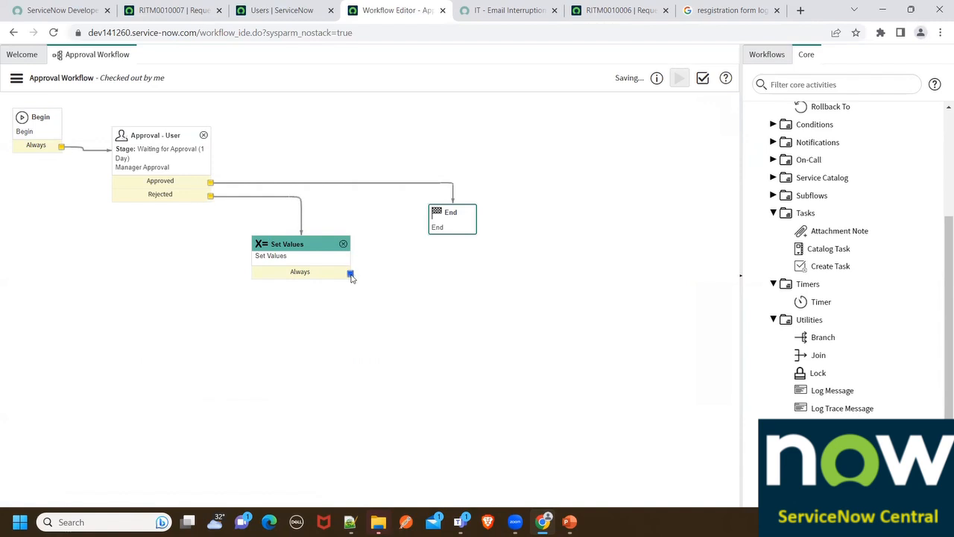
left_click_drag(351, 274, 444, 229)
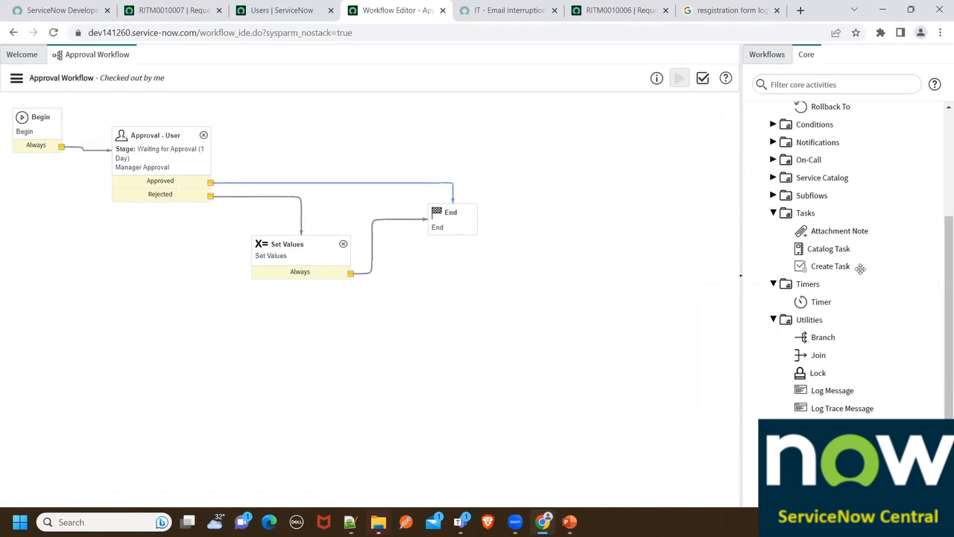
Publish the checked-out Approval Workflow.
scroll(858, 266, "up", 3)
scroll(849, 298, "down", 3)
left_click(18, 81)
left_click(39, 152)
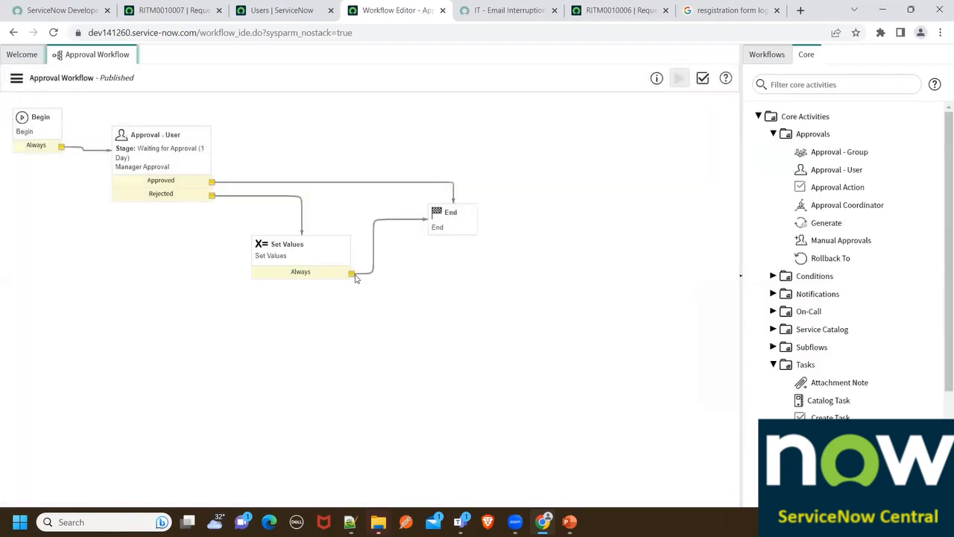
left_click(212, 9)
left_click(309, 9)
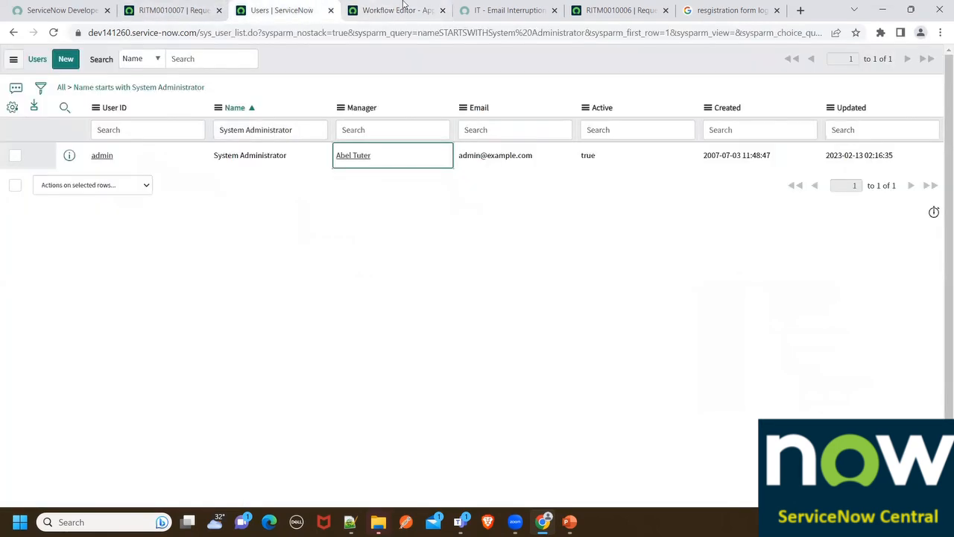
left_click(492, 9)
left_click(169, 6)
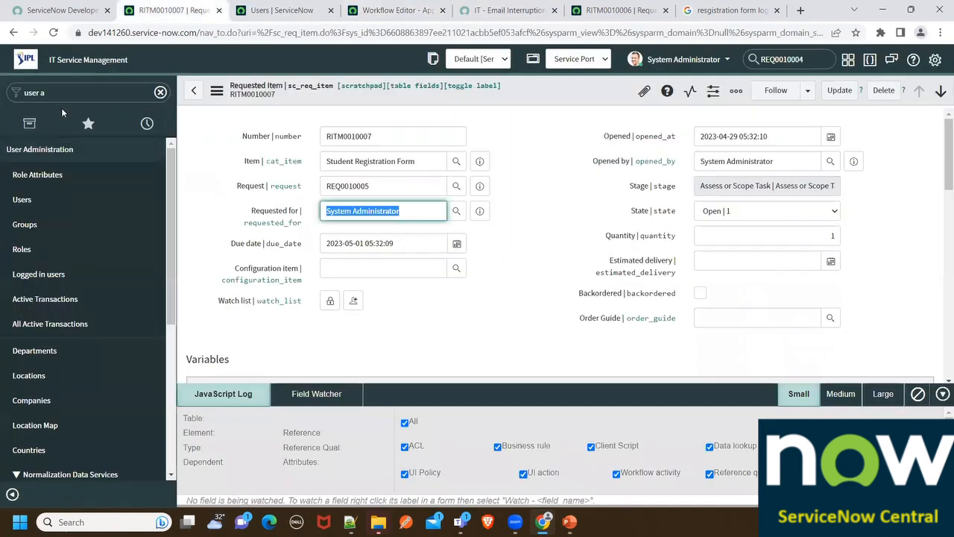
left_click(258, 9)
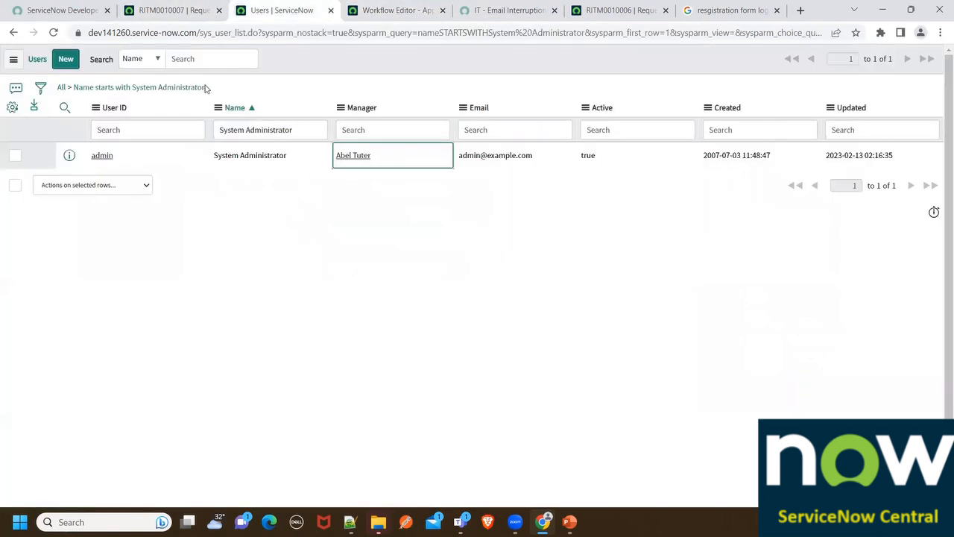
left_click(396, 9)
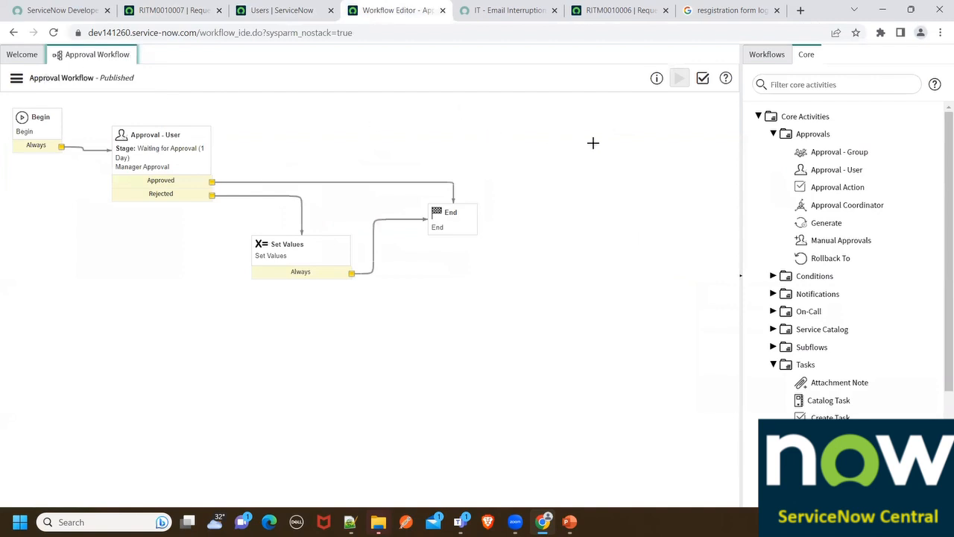
Find Maintain Items by filtering the navigator for "maintain i" and open the Student Registration Form's Process Engine settings.
left_click(186, 9)
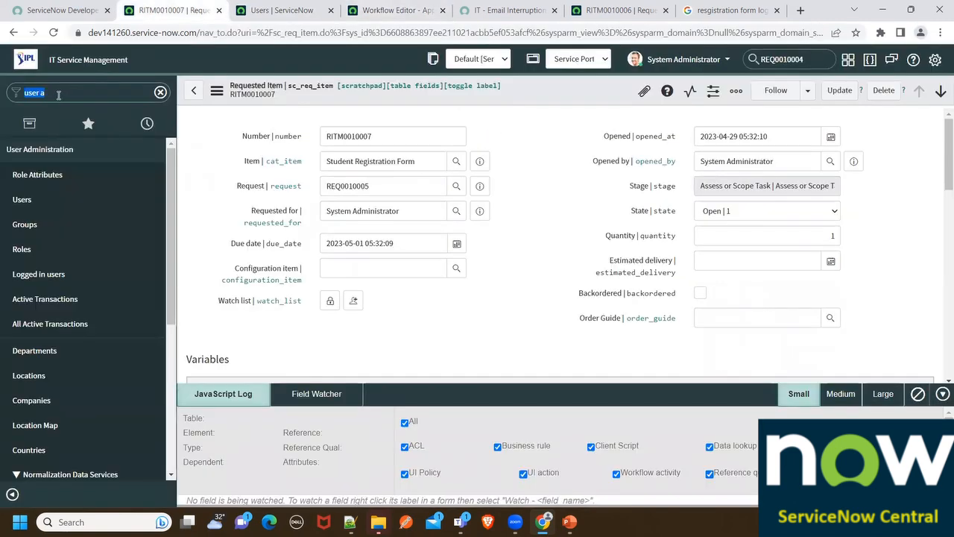
type("maintain i")
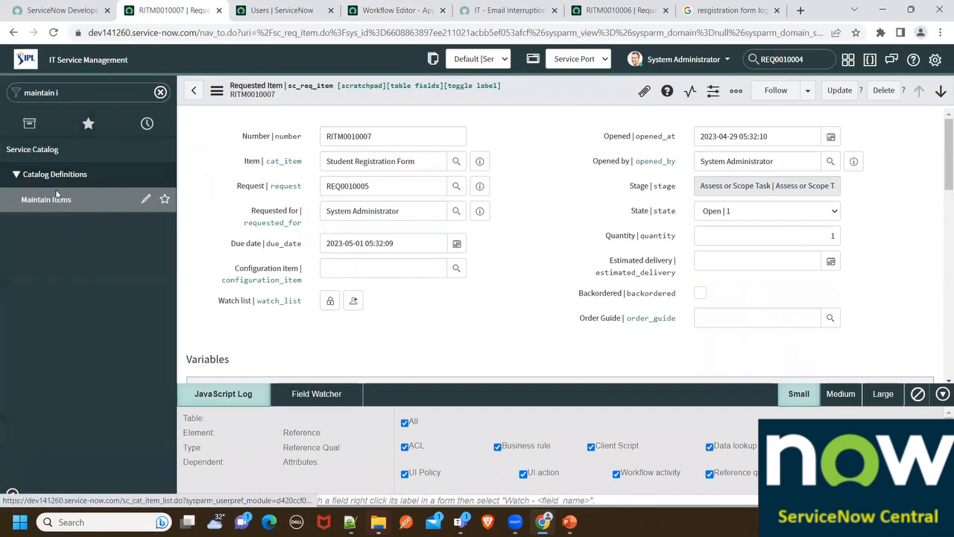
left_click(46, 199)
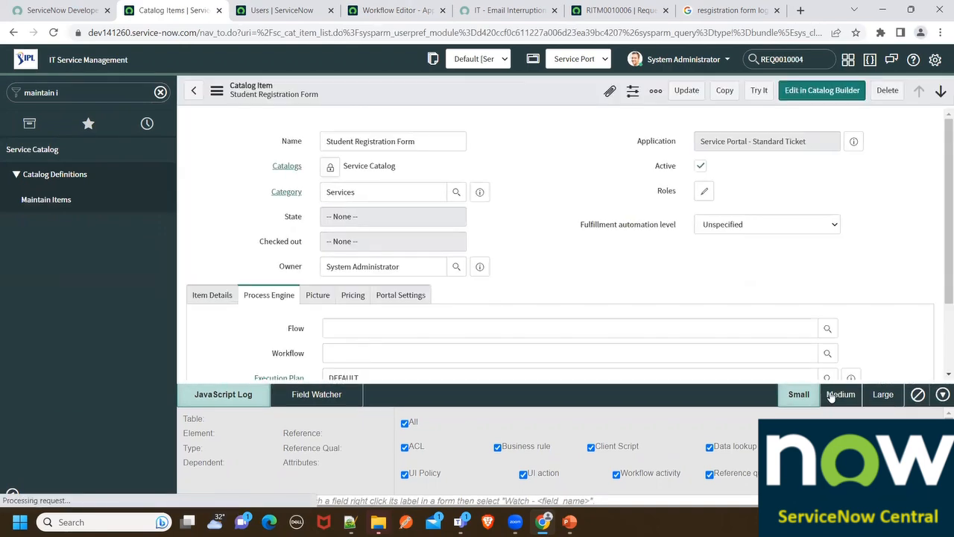
scroll(356, 341, "down", 2)
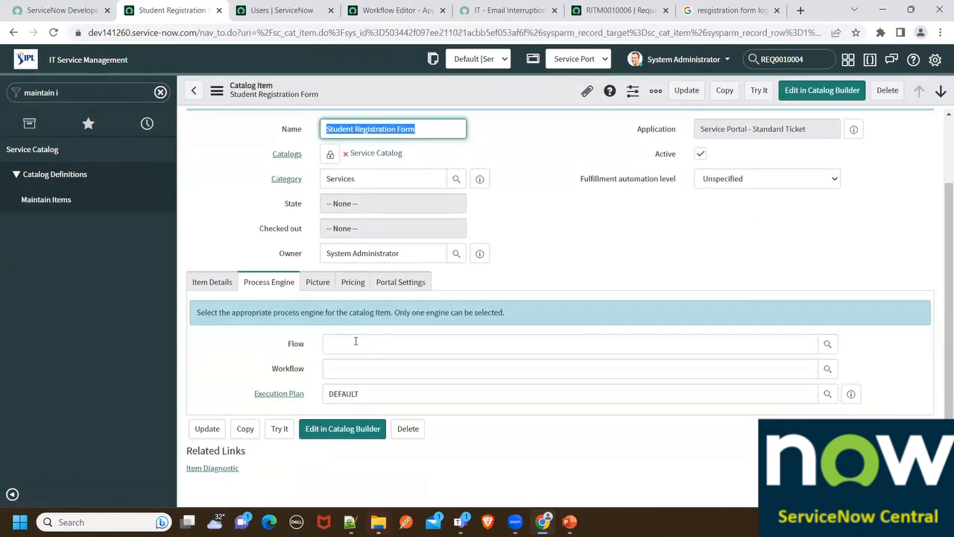
Assign Approval Workflow as the Student Registration Form's workflow and save the catalog item.
left_click(352, 366)
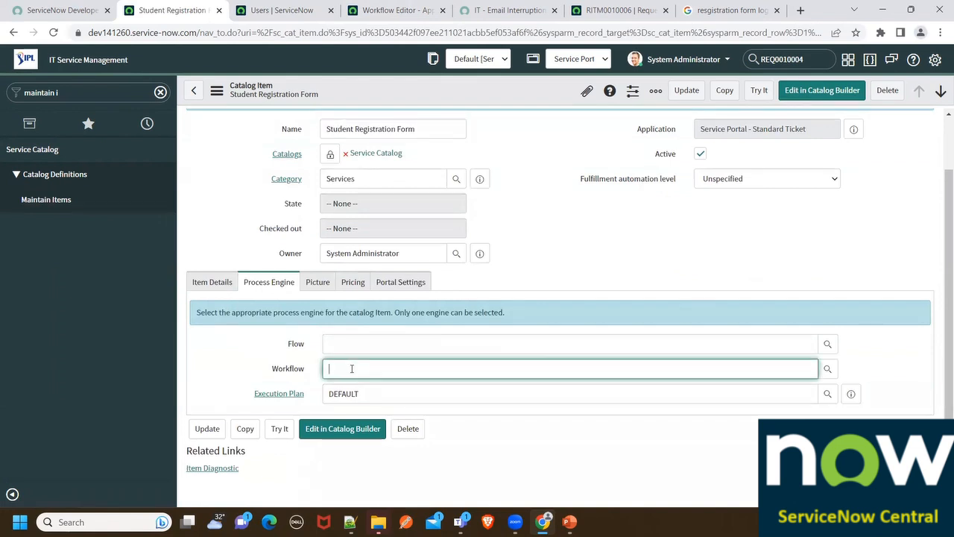
type("app")
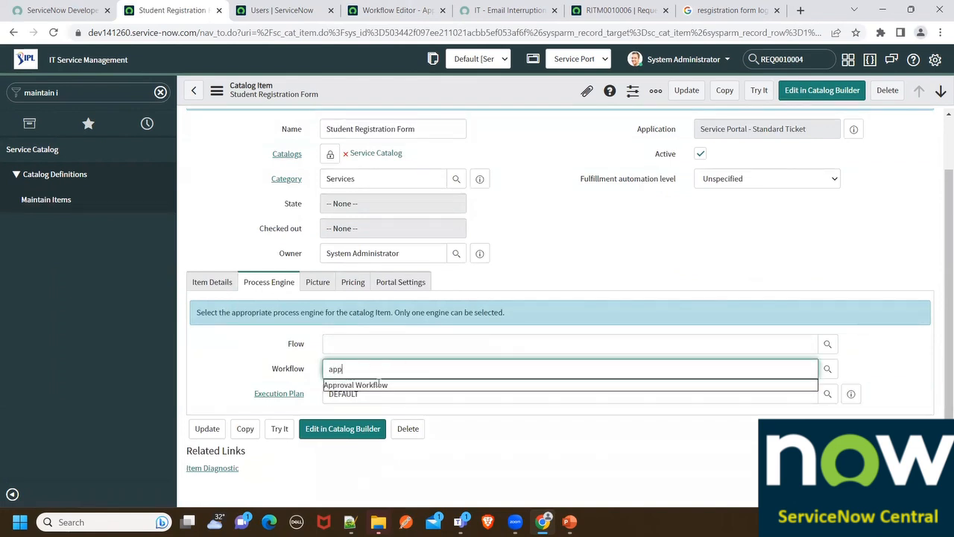
key("Return")
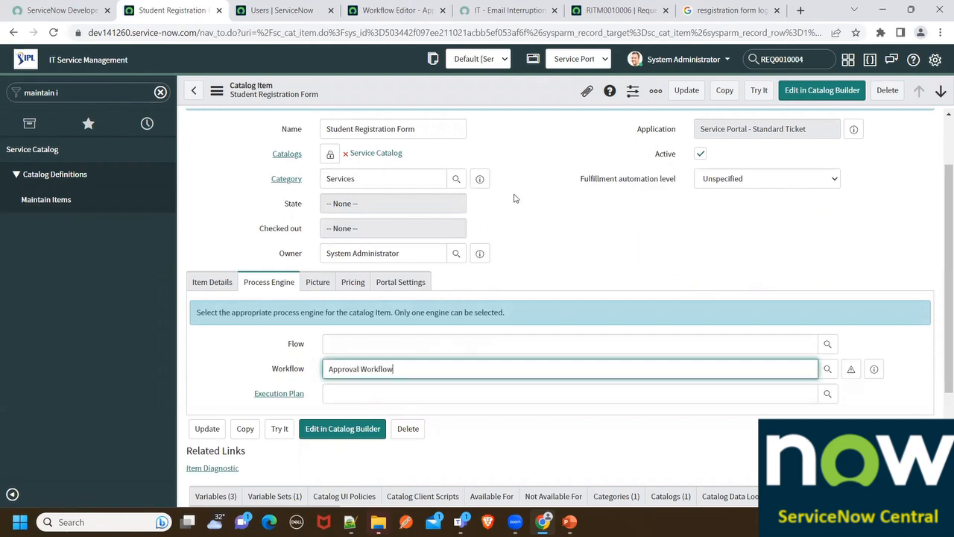
right_click(488, 102)
left_click(497, 105)
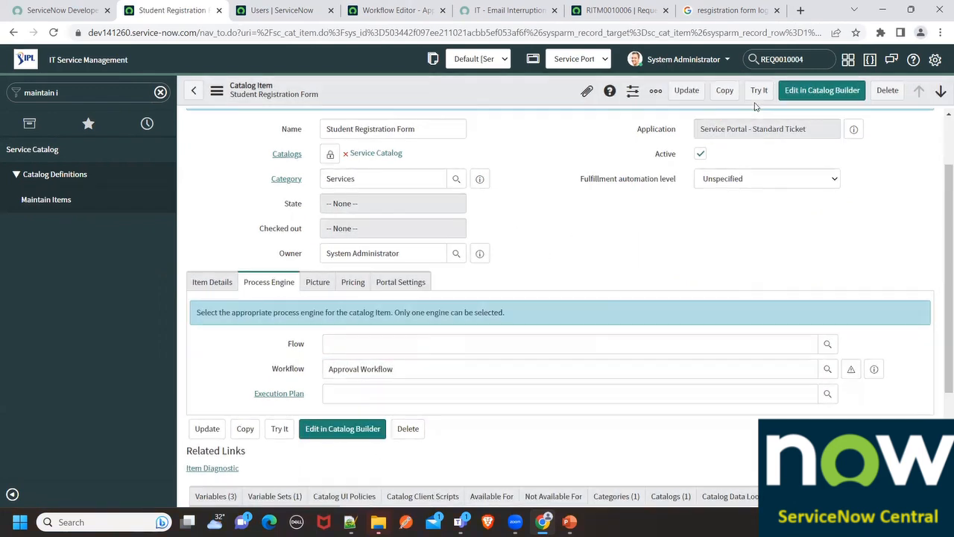
Try out the Student Registration Form, entering "test" as First Name, "1" as Last Name and an email address.
left_click(757, 93)
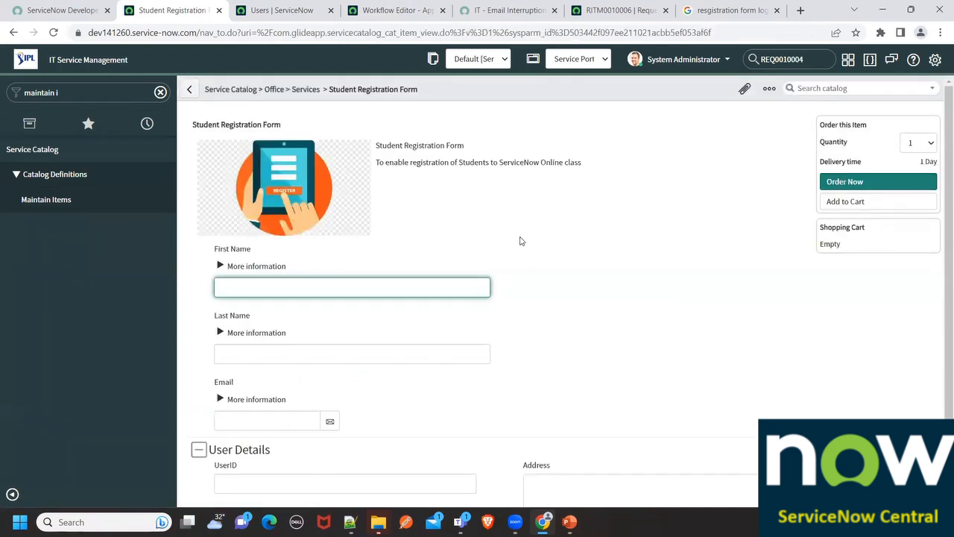
left_click(377, 285)
scroll(323, 287, "down", 1)
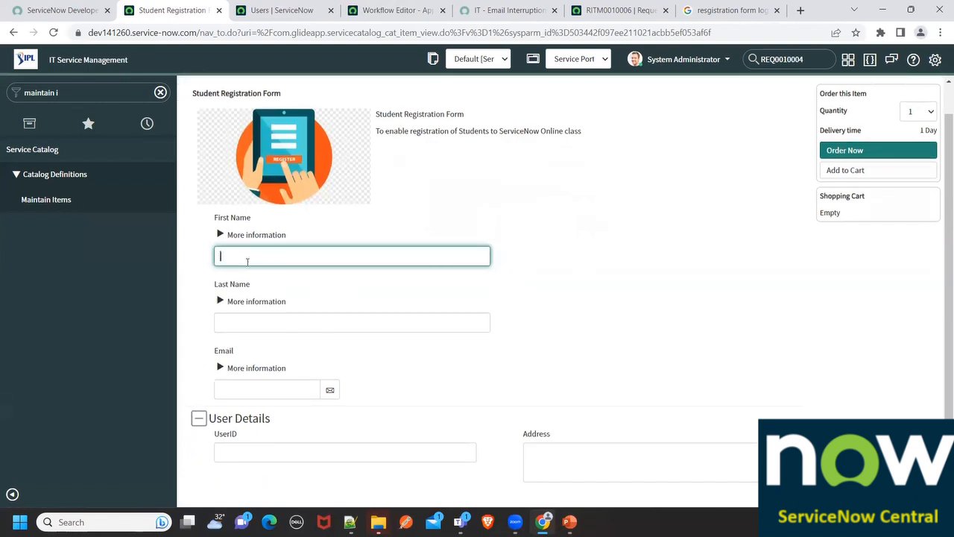
type("test")
left_click(246, 326)
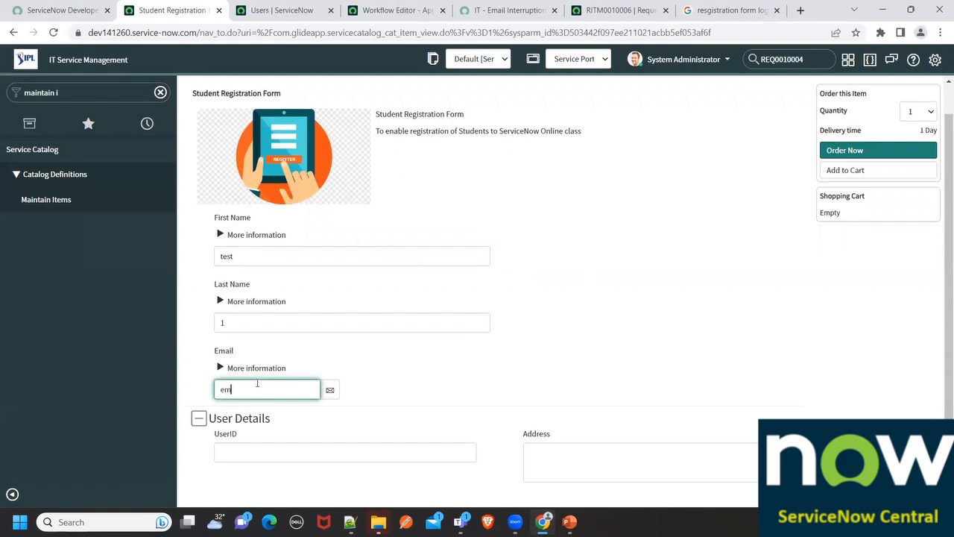
left_click(436, 325)
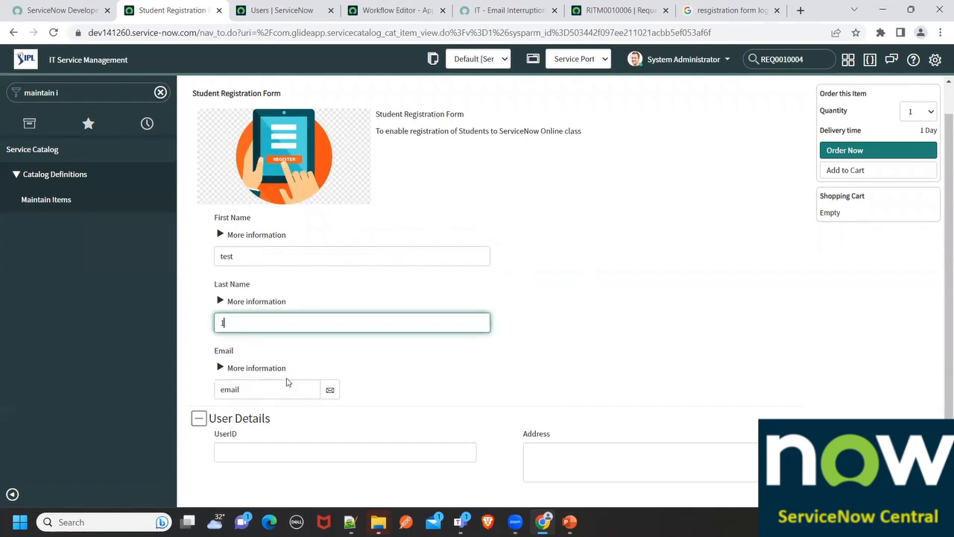
left_click(254, 388)
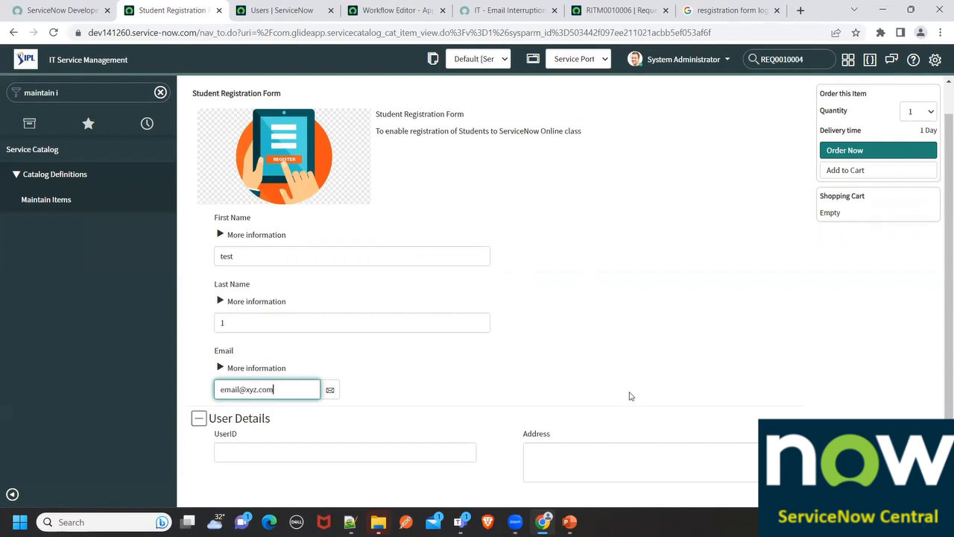
Enter "res" as the UserID, fill in a sample address and order the item.
scroll(629, 395, "up", 1)
scroll(447, 438, "down", 1)
left_click(348, 448)
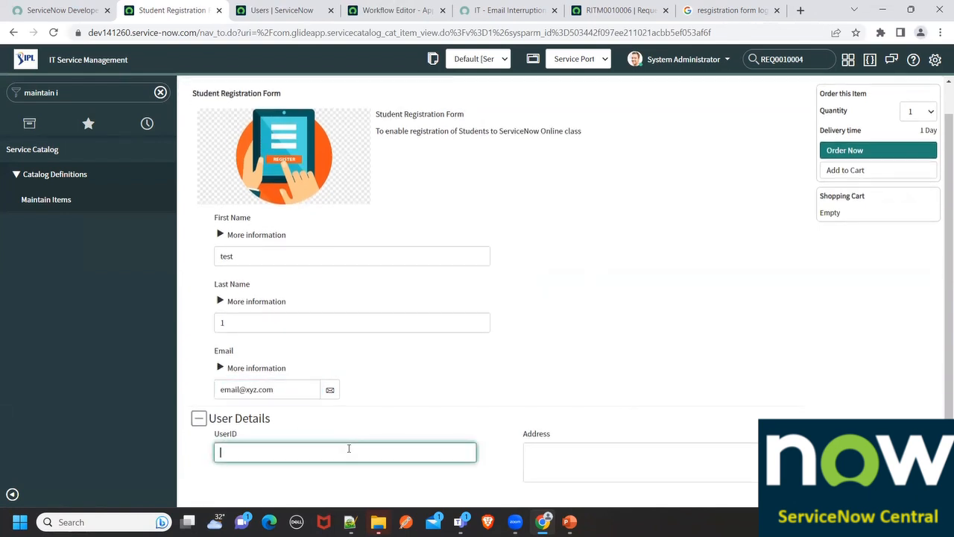
left_click(529, 449)
type("recsdcfdvbfdsb")
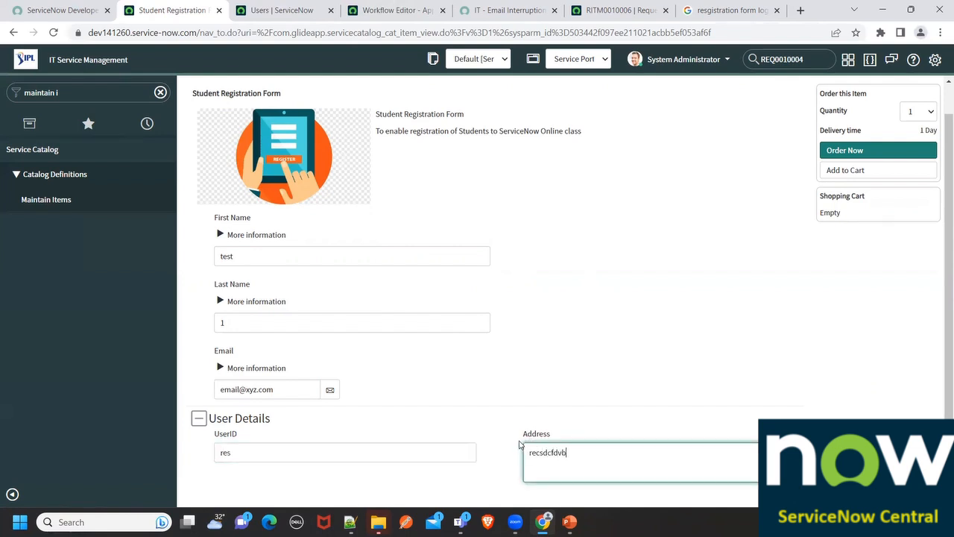
left_click(841, 151)
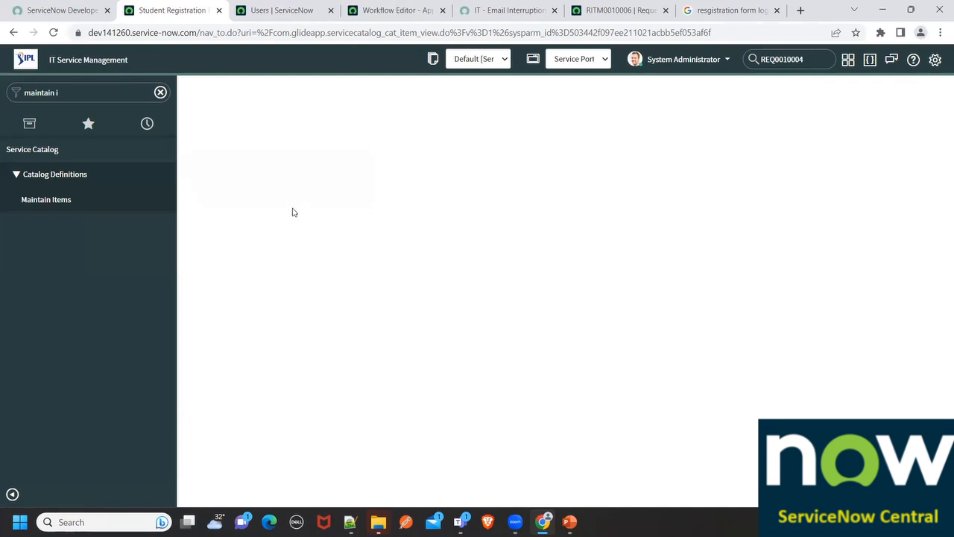
Open the newly submitted request and view its workflow diagram.
left_click(312, 169)
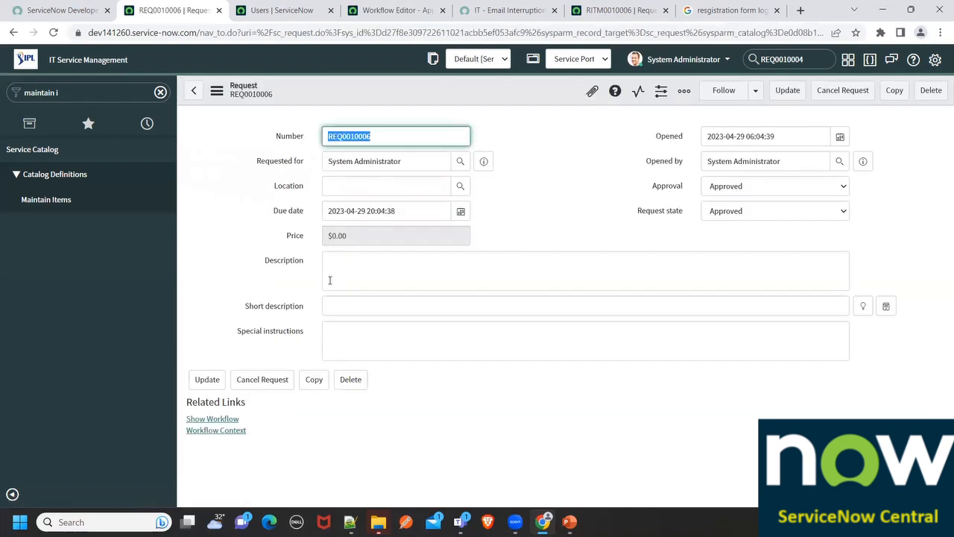
scroll(356, 298, "down", 1)
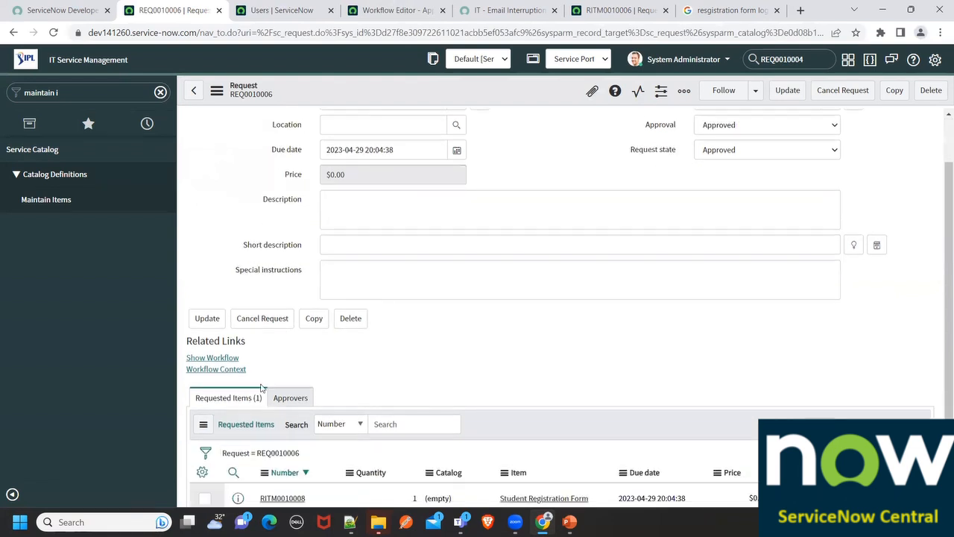
left_click(220, 359)
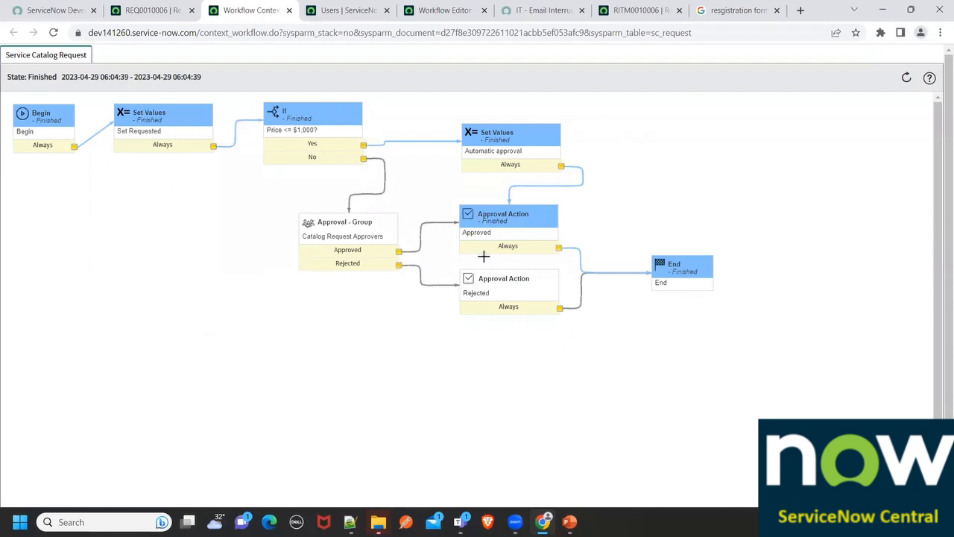
Return to the request, open its Student Registration Form item and inspect the Manager Approval activity in that item's workflow.
left_click(153, 10)
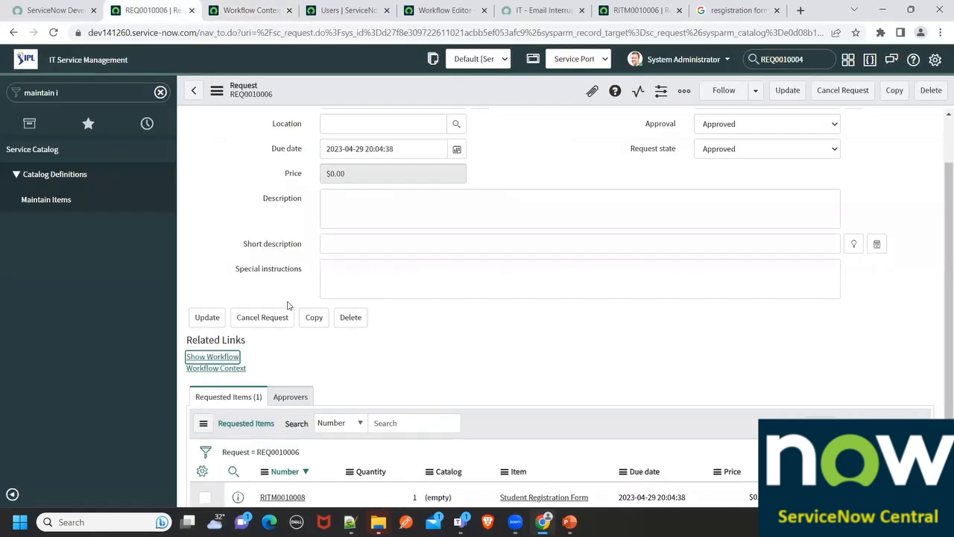
scroll(313, 351, "down", 1)
left_click(297, 422)
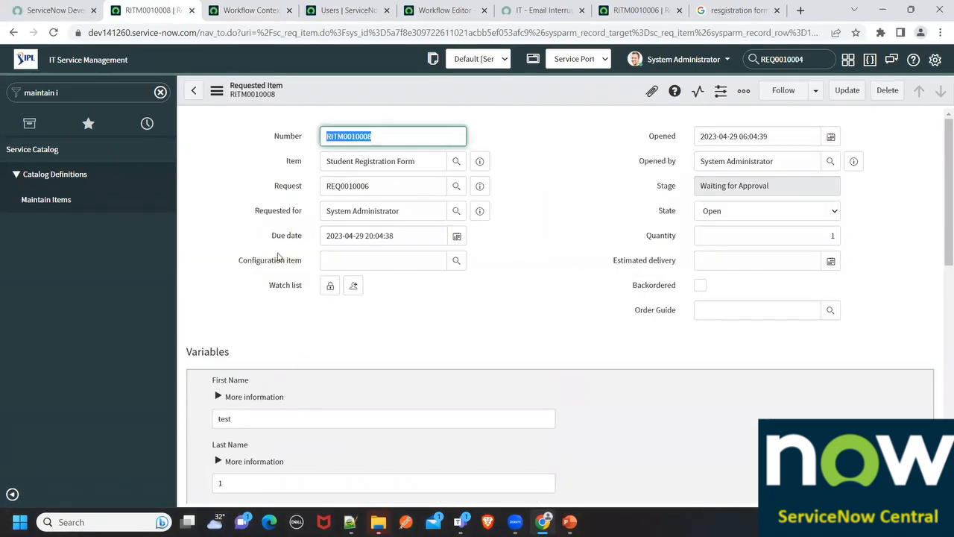
scroll(365, 285, "down", 7)
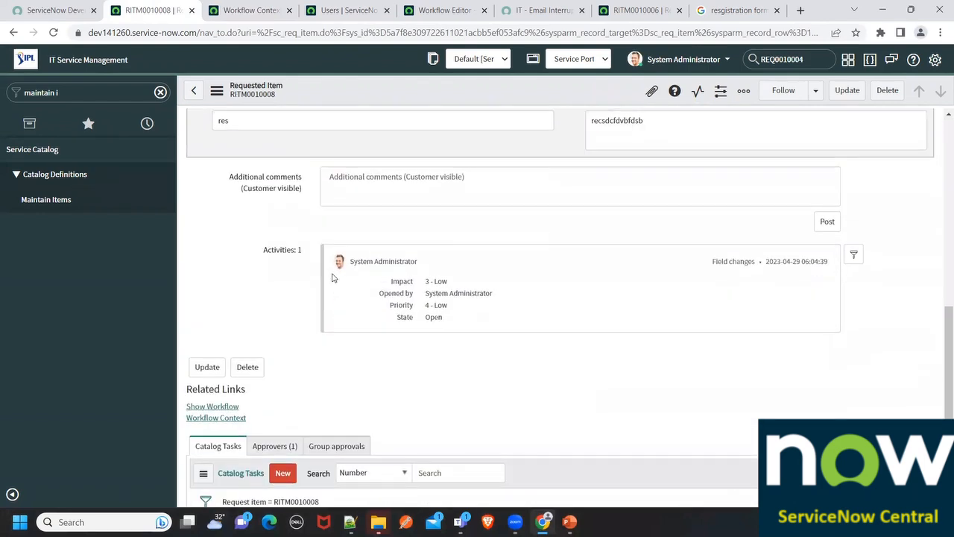
scroll(362, 287, "up", 5)
scroll(251, 313, "down", 7)
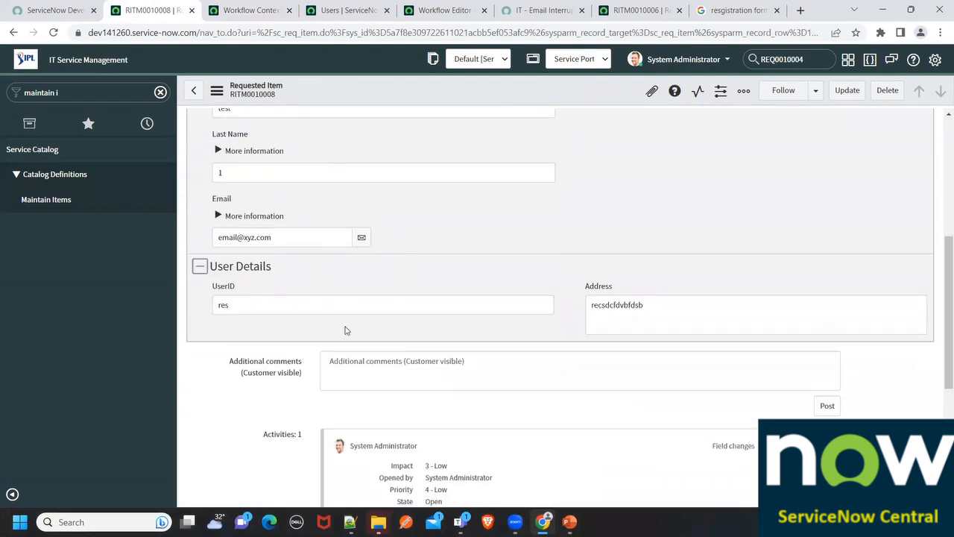
left_click(233, 298)
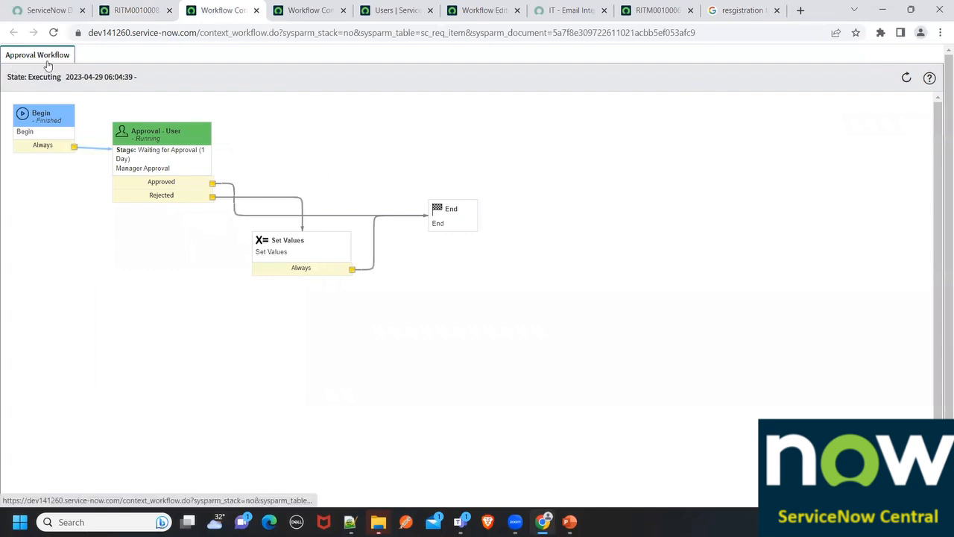
mouse_move(131, 139)
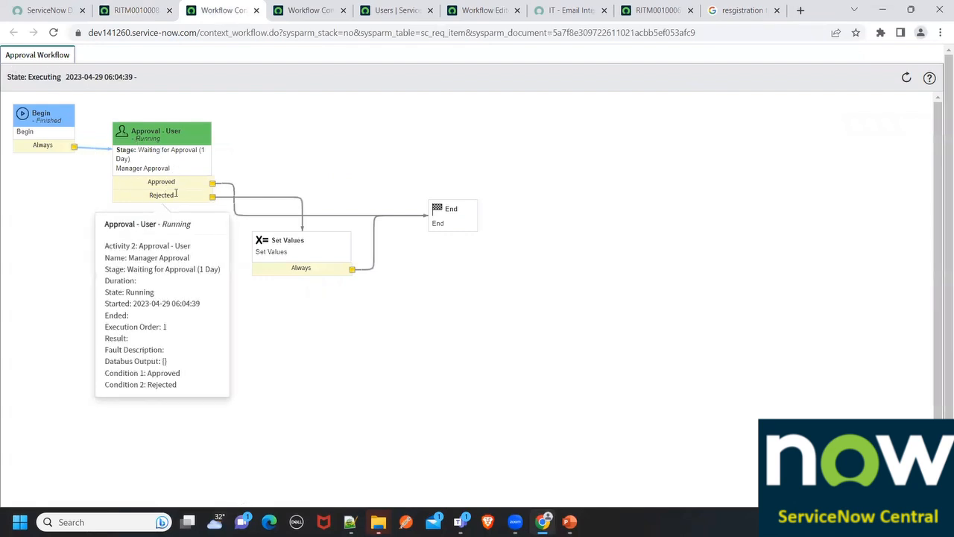
Return to the requested item and check who is listed as its approver.
left_click(123, 10)
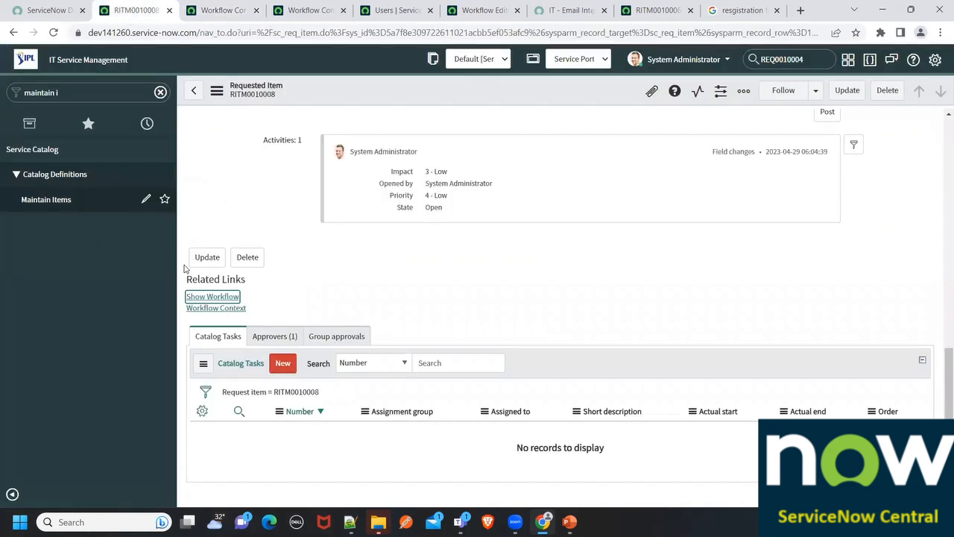
left_click(282, 336)
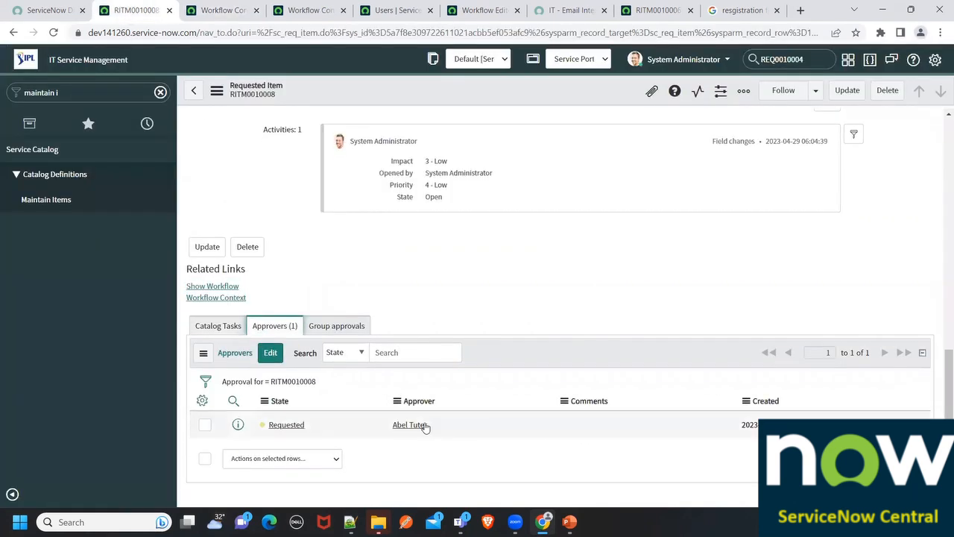
left_click_drag(429, 424, 386, 423)
Check who the requested item is requested for.
scroll(354, 313, "up", 10)
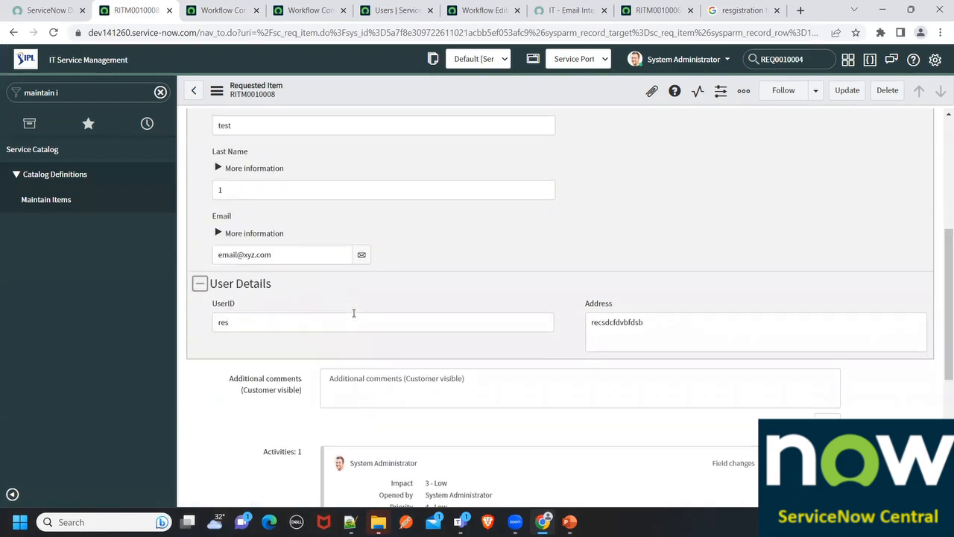
left_click_drag(407, 207, 298, 208)
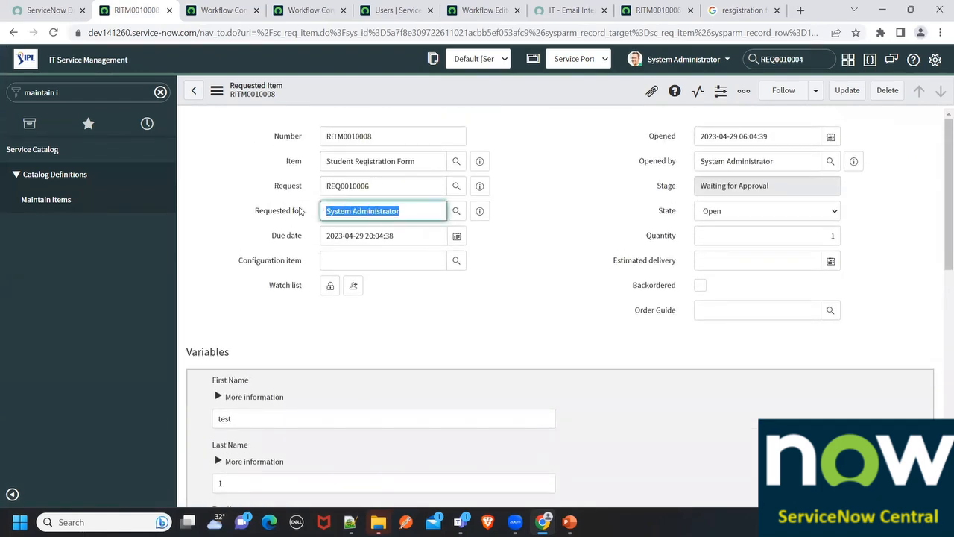
left_click(480, 211)
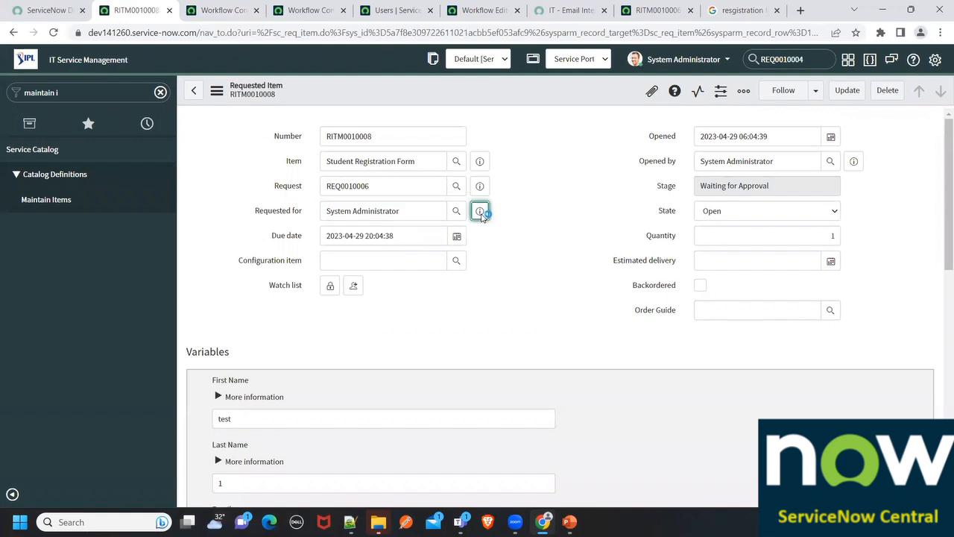
Open the requested item's pending approval record, enter "dsfdsgter" as the comment and reject the approval.
scroll(717, 415, "down", 10)
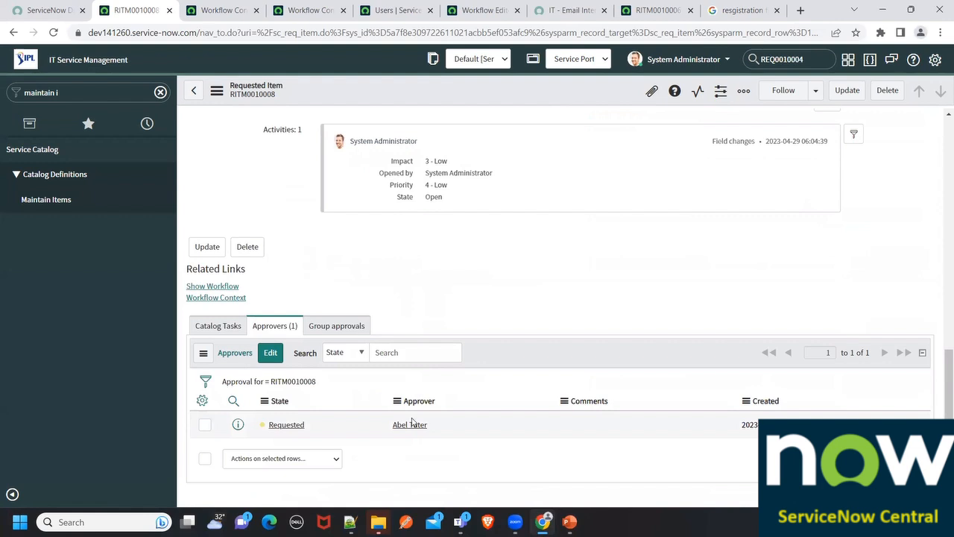
middle_click(238, 424)
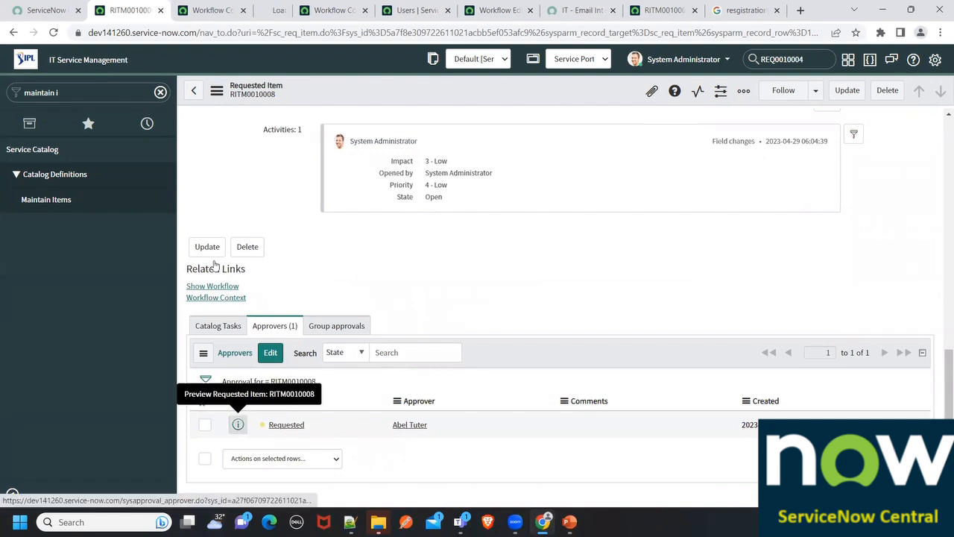
left_click(278, 9)
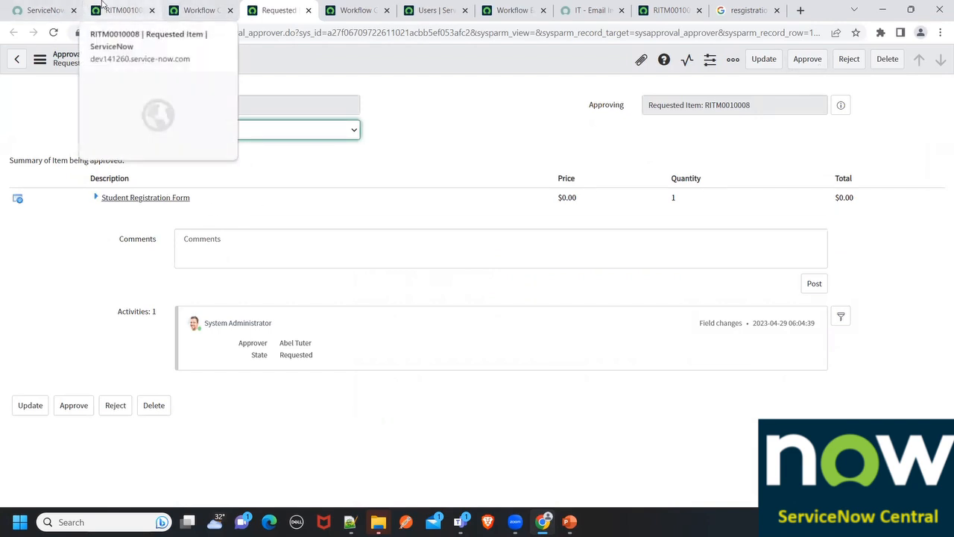
left_click(218, 246)
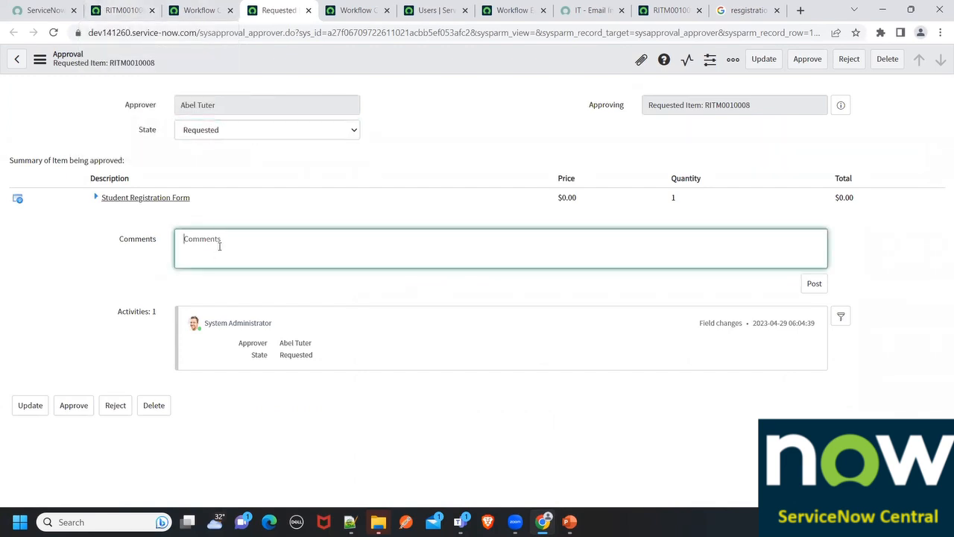
type("dsfdsgter")
left_click(849, 59)
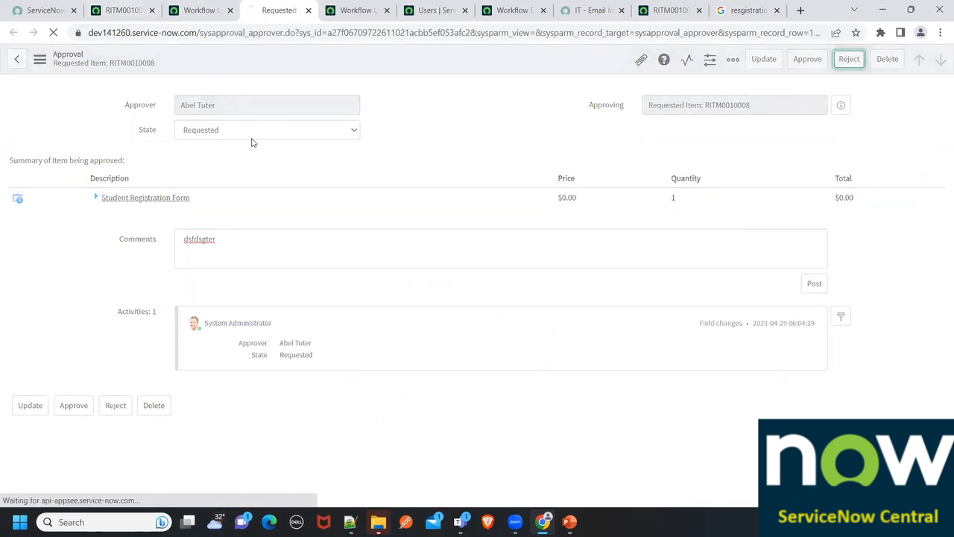
Return to the requested item and review its activity entries for the work note and state change.
left_click(135, 4)
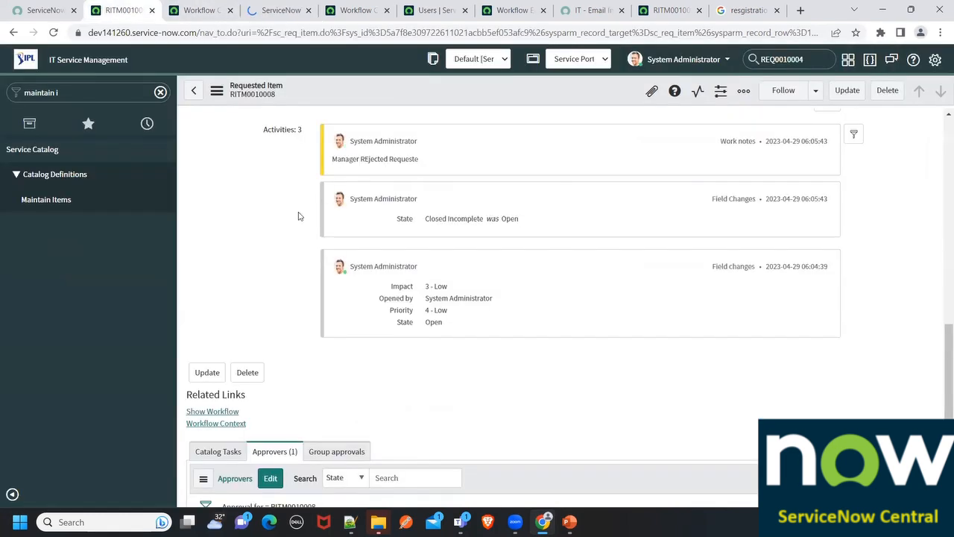
scroll(336, 222, "up", 1)
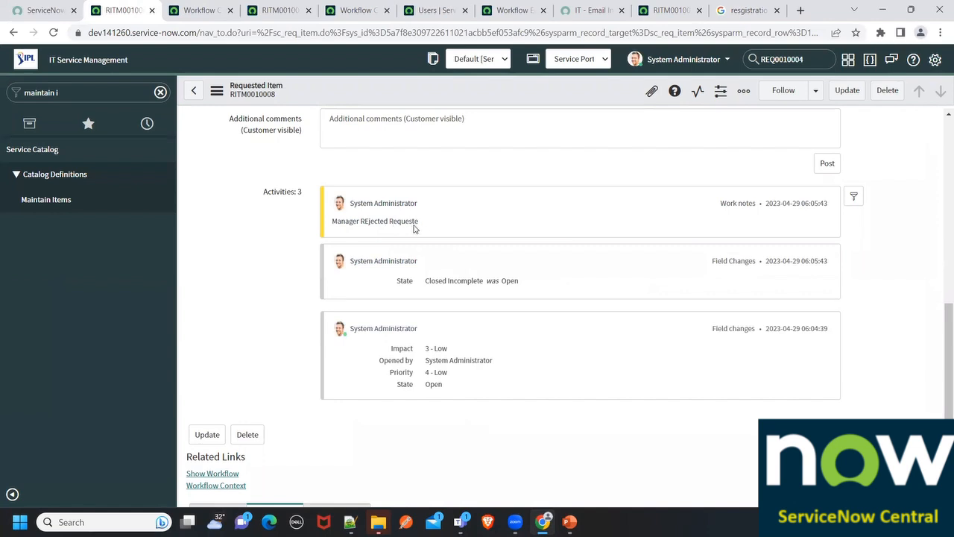
scroll(324, 309, "down", 3)
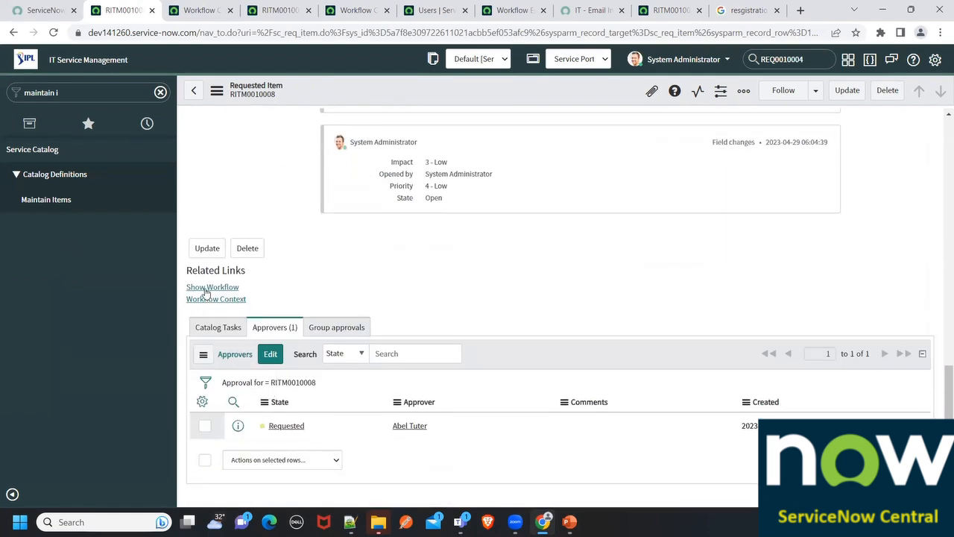
Refresh the item's workflow diagram to see the path taken, and check the requested item's stage and state.
left_click(196, 10)
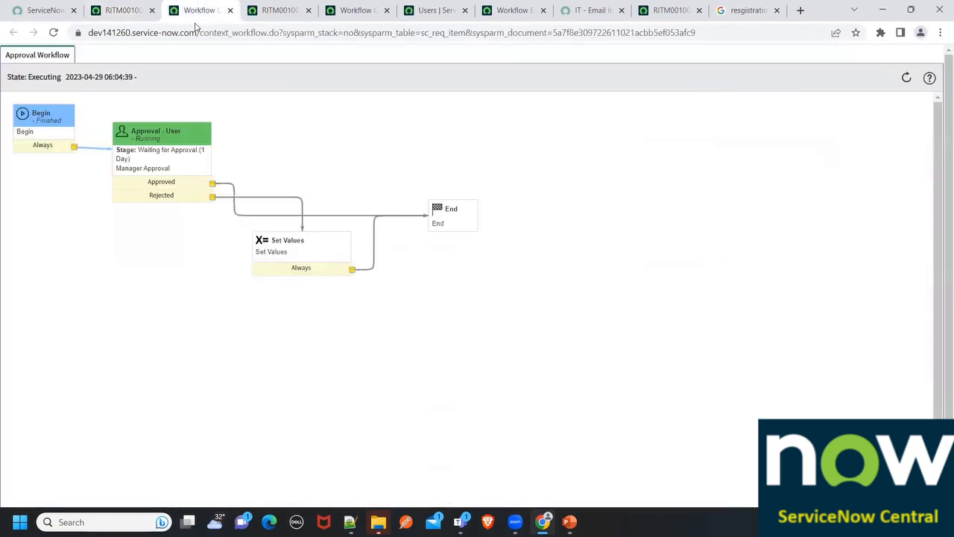
left_click(906, 78)
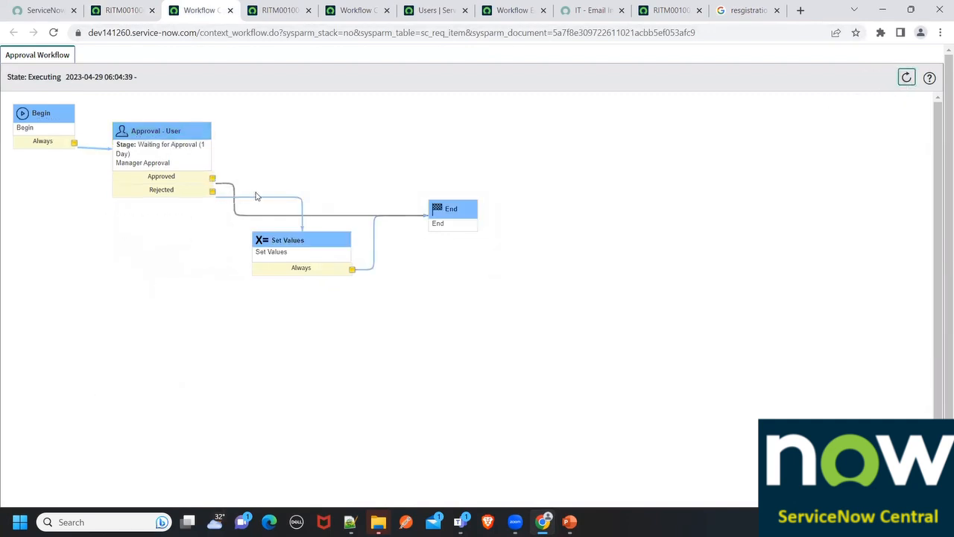
left_click(122, 10)
scroll(325, 234, "up", 15)
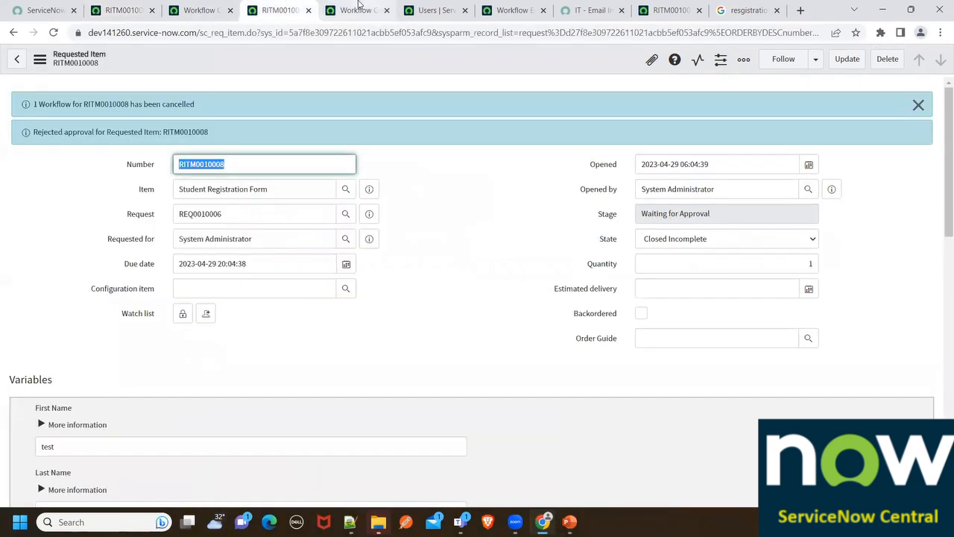
Switch to the workflow editor and check out the published Approval Workflow for editing.
left_click(357, 10)
left_click(469, 9)
left_click(514, 8)
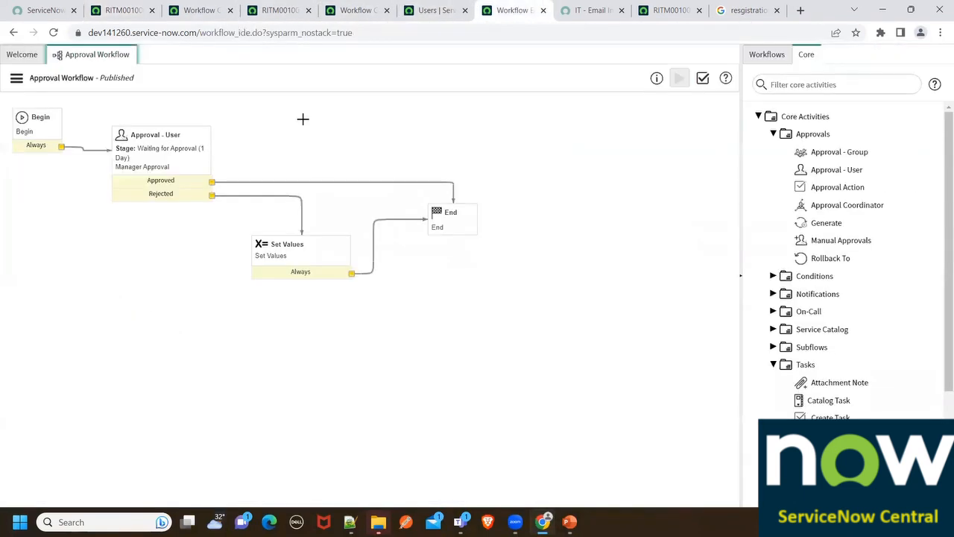
left_click(16, 78)
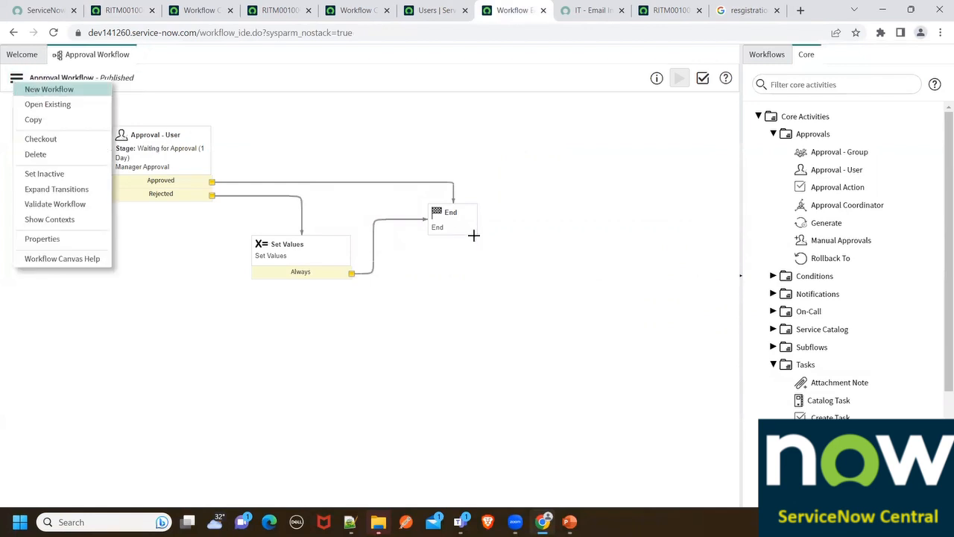
key("Escape")
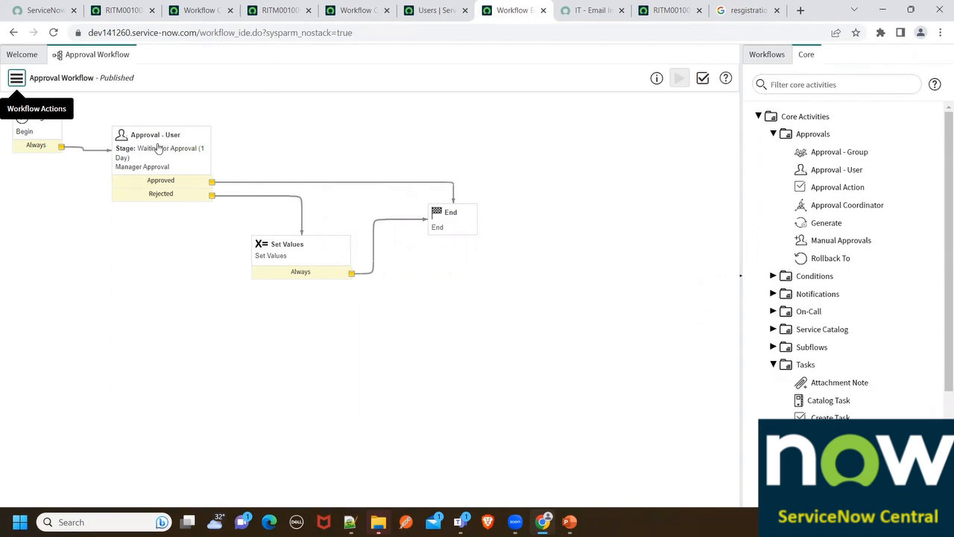
left_click(16, 77)
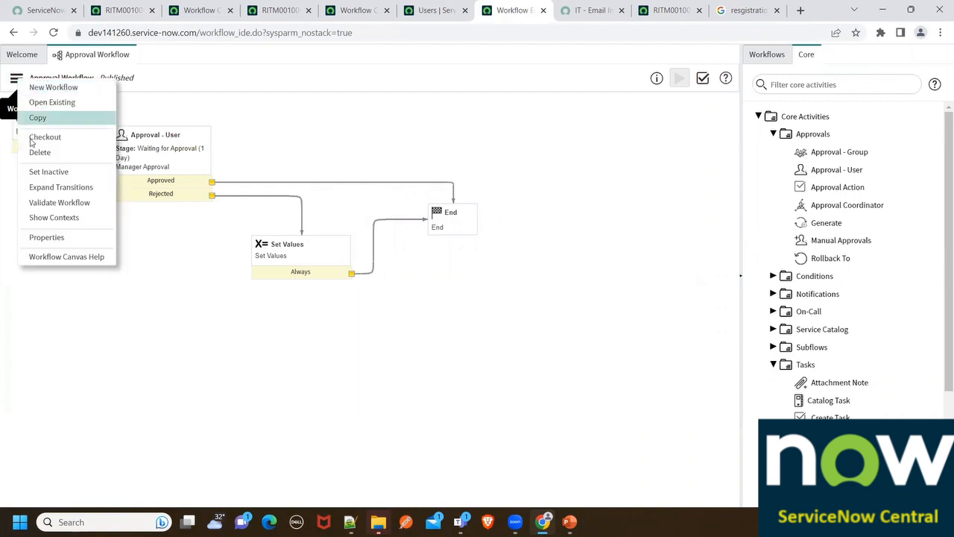
left_click(40, 148)
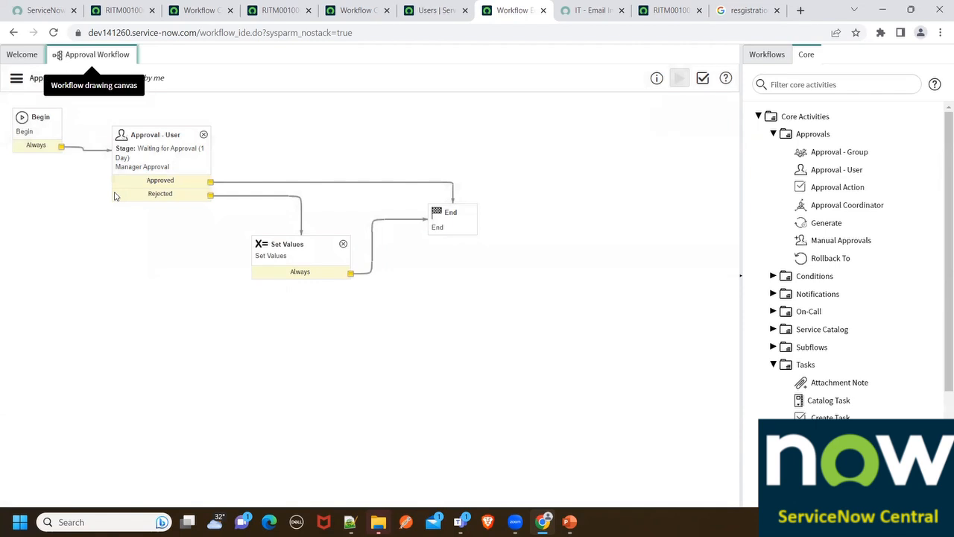
double_click(260, 256)
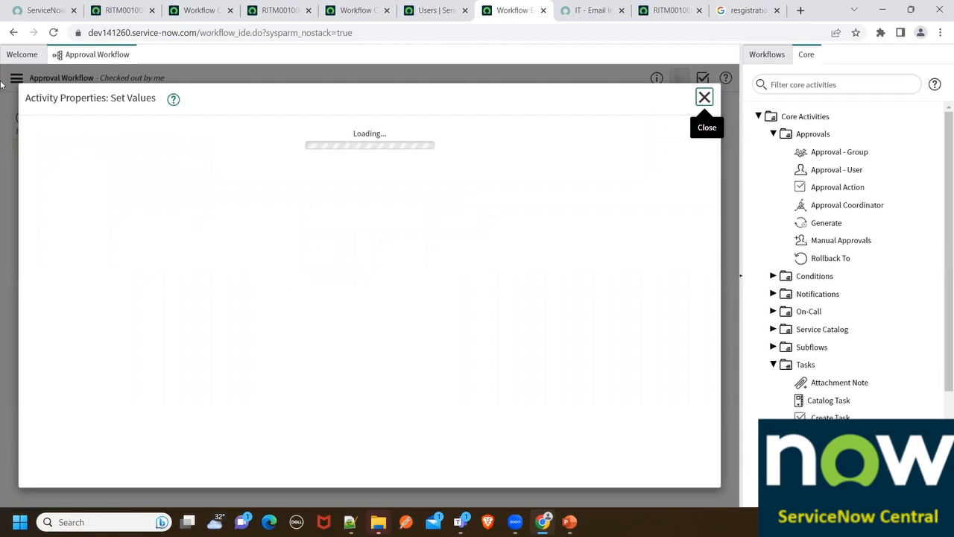
left_click(704, 97)
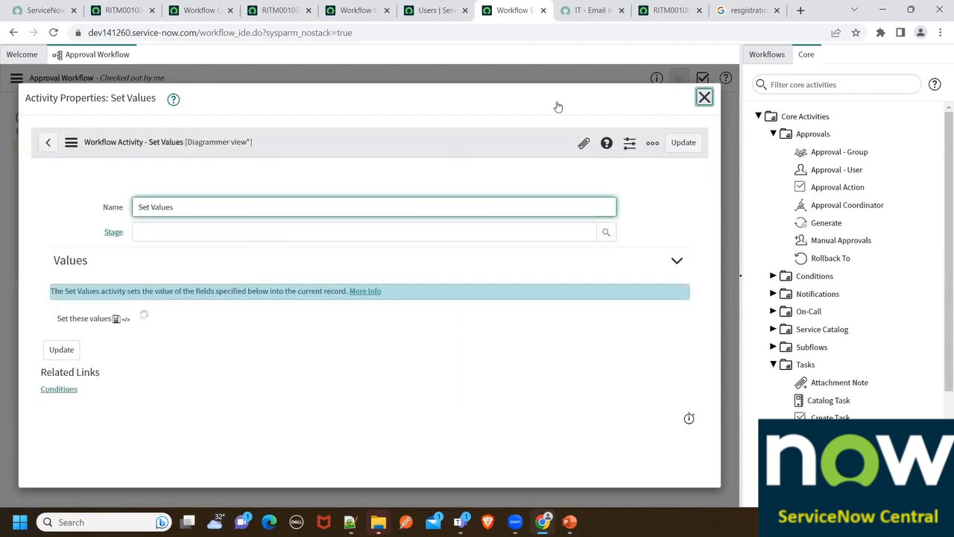
left_click_drag(97, 75, 200, 78)
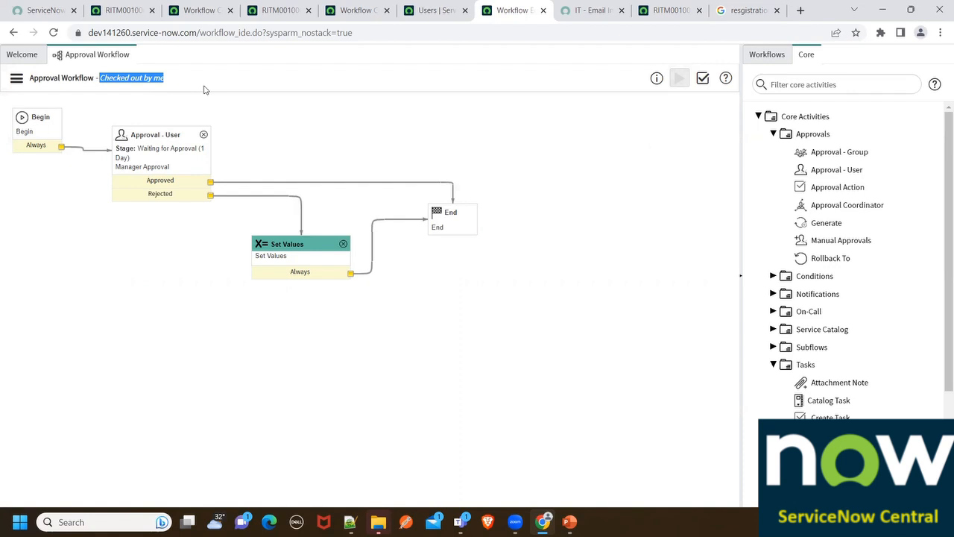
Add the Stage field with the value Request Cancelled to the Set Values activity and update the activity.
double_click(292, 260)
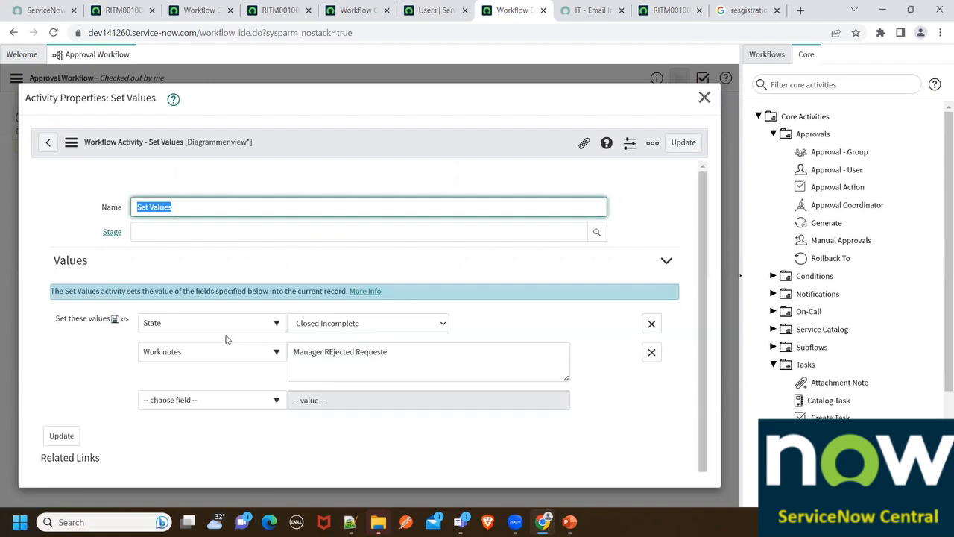
left_click(205, 400)
type("stage")
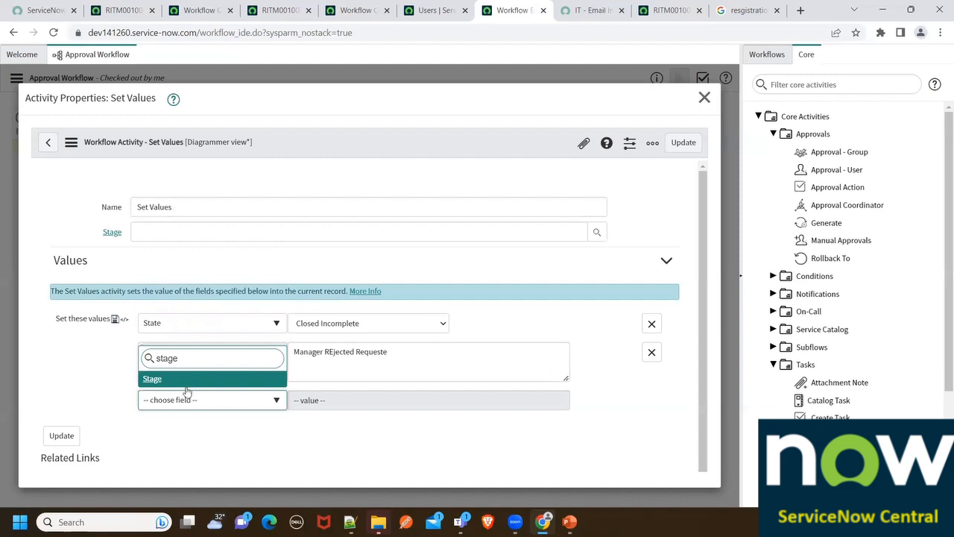
key("Return")
left_click(352, 407)
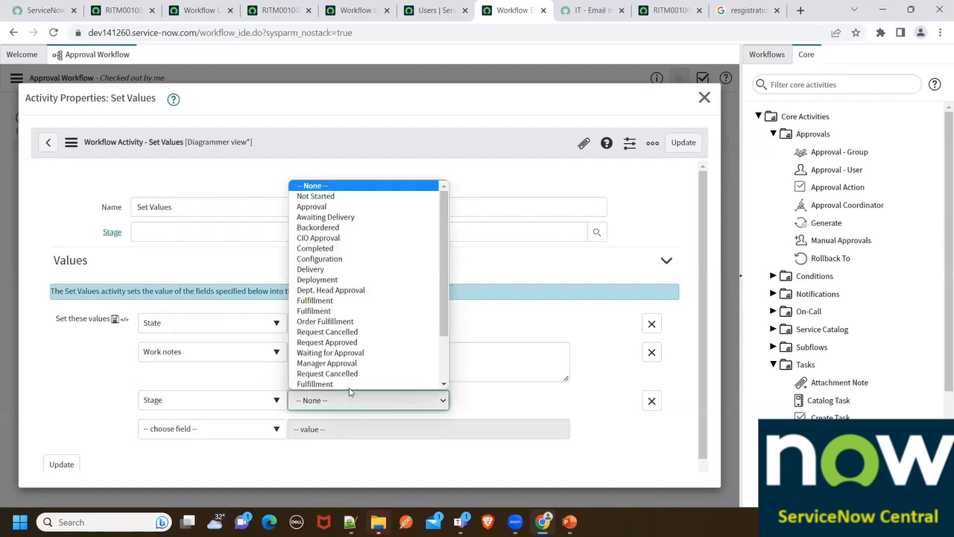
scroll(359, 283, "down", 1)
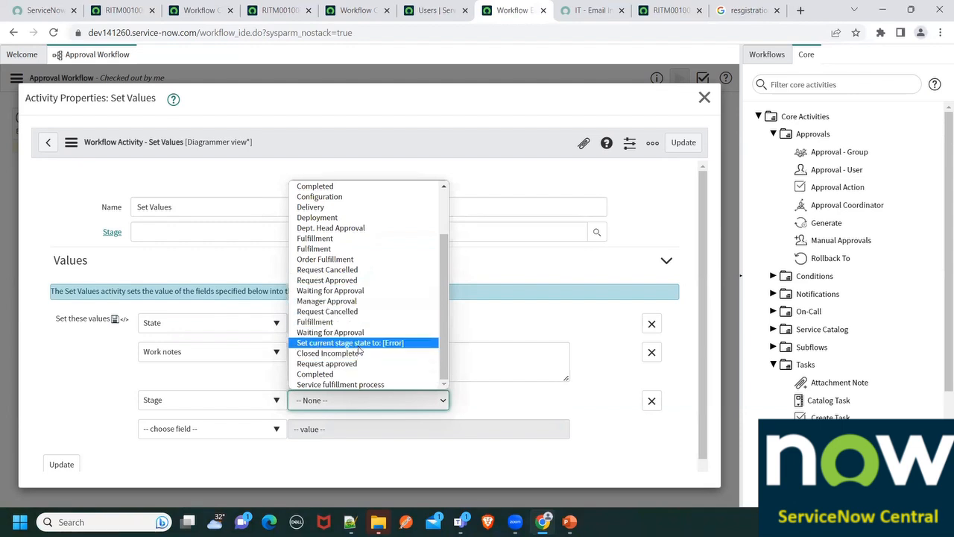
key("r")
scroll(361, 347, "up", 1)
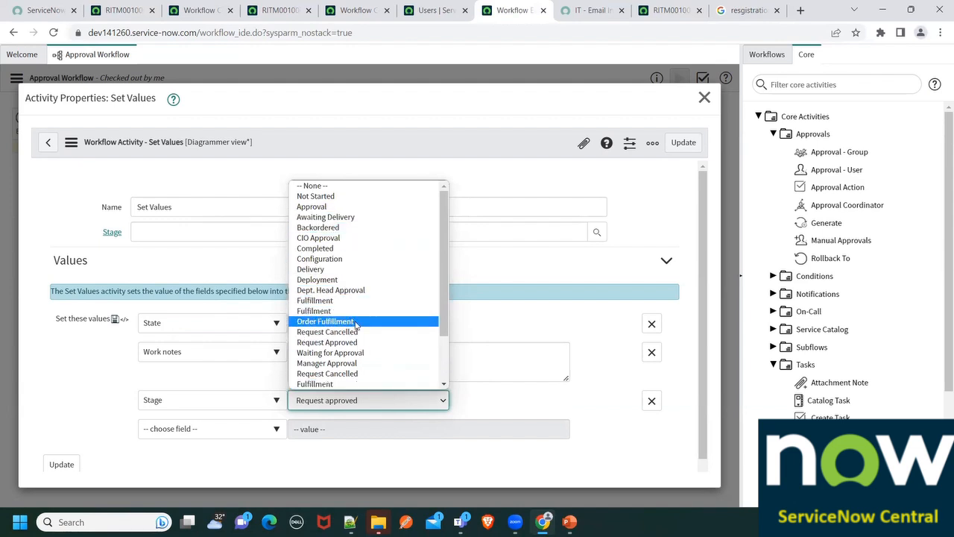
left_click(378, 374)
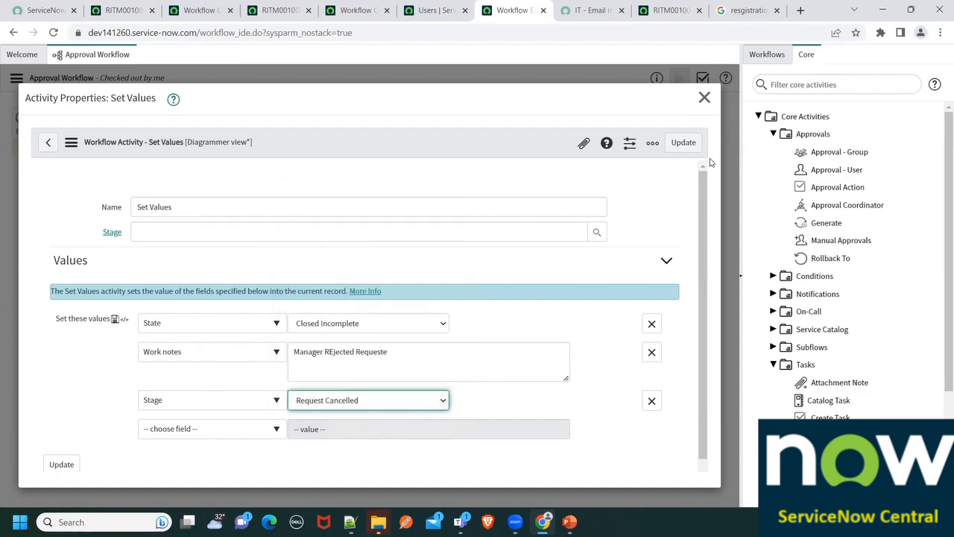
left_click(682, 142)
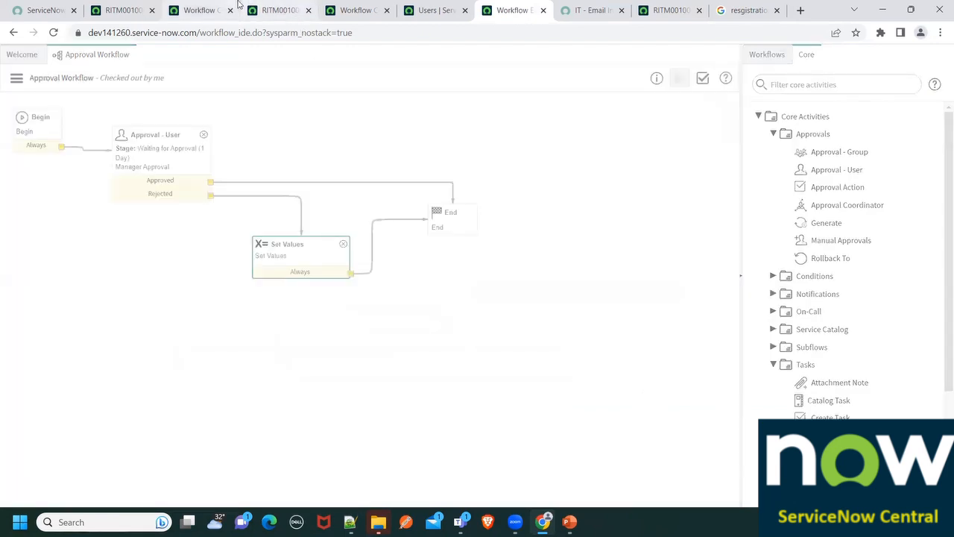
Check the stage on the requested item, return to the workflow editor and publish the Approval Workflow.
left_click(197, 11)
left_click(136, 6)
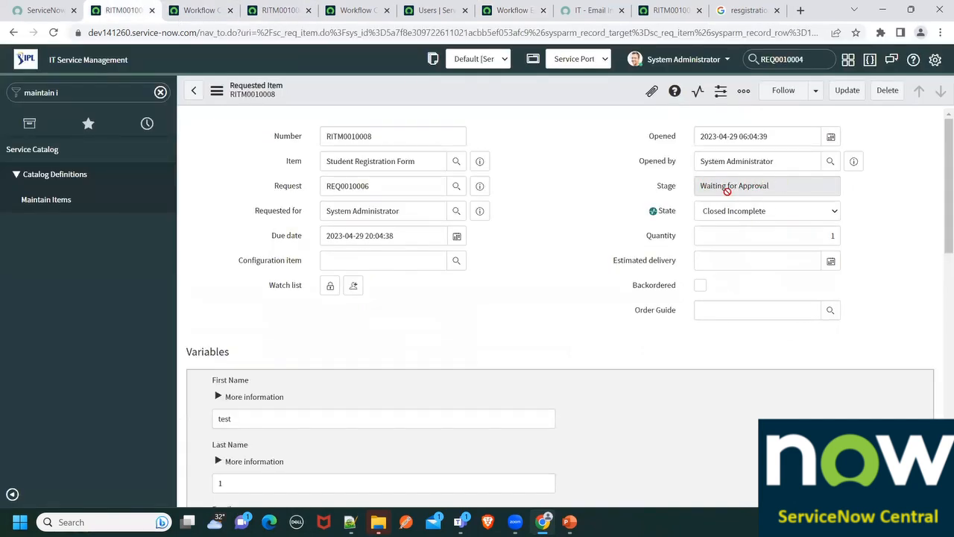
left_click(514, 11)
left_click(16, 77)
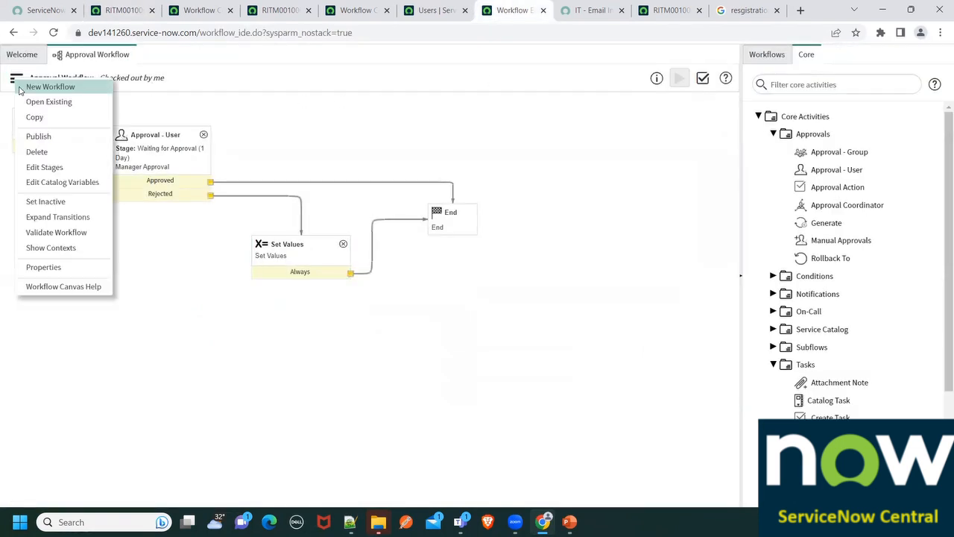
left_click(36, 135)
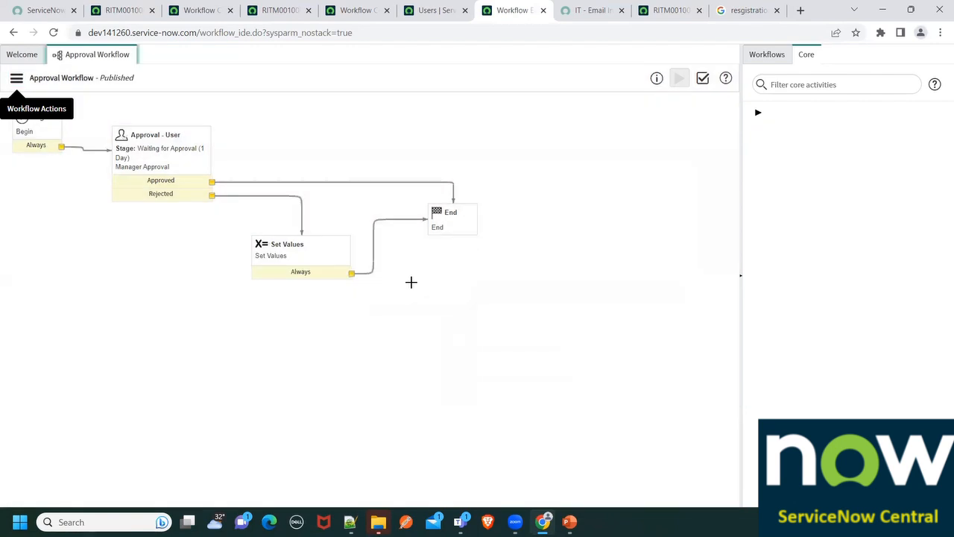